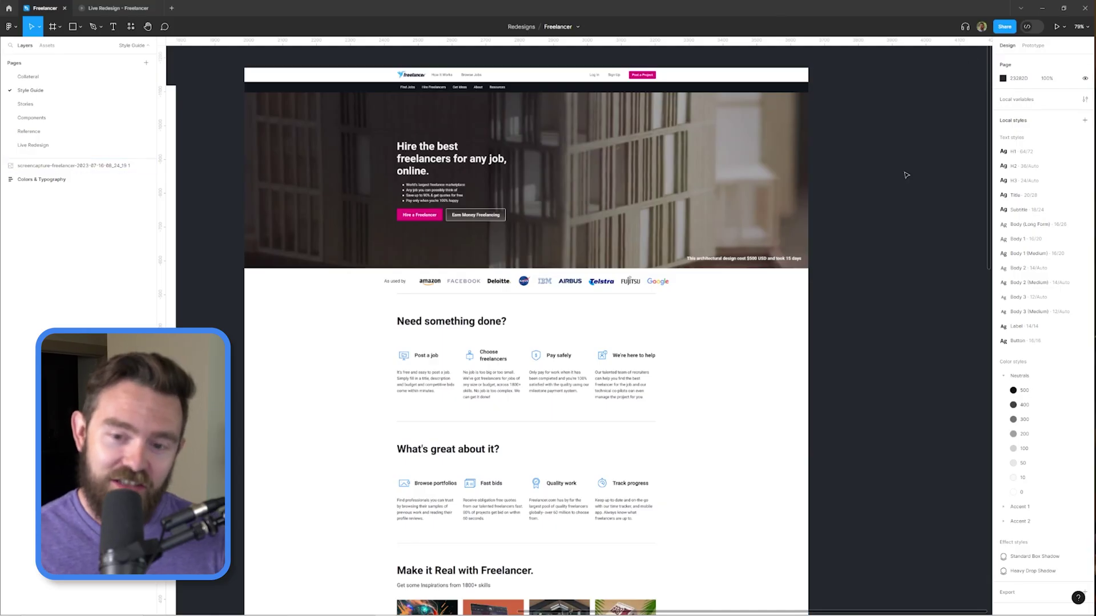
Step: Go to the Stories page and view the 'As a user, I want to…' User Story List with six checked goals
scroll(612, 203, "up", 2)
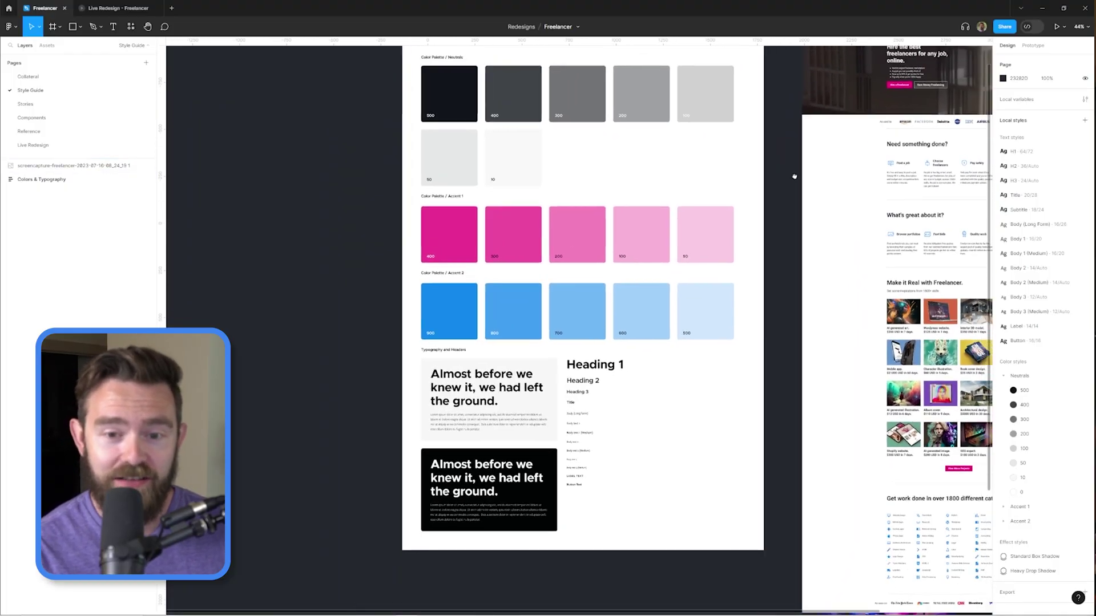
scroll(794, 176, "up", 3)
scroll(794, 177, "right", 2)
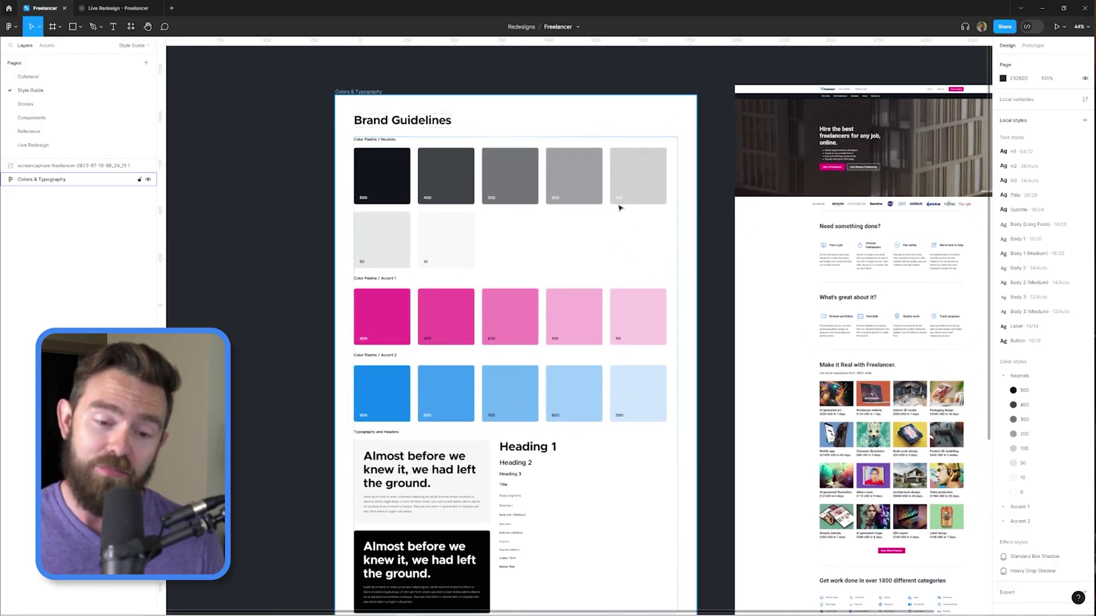
scroll(301, 315, "down", 1)
scroll(512, 339, "down", 1)
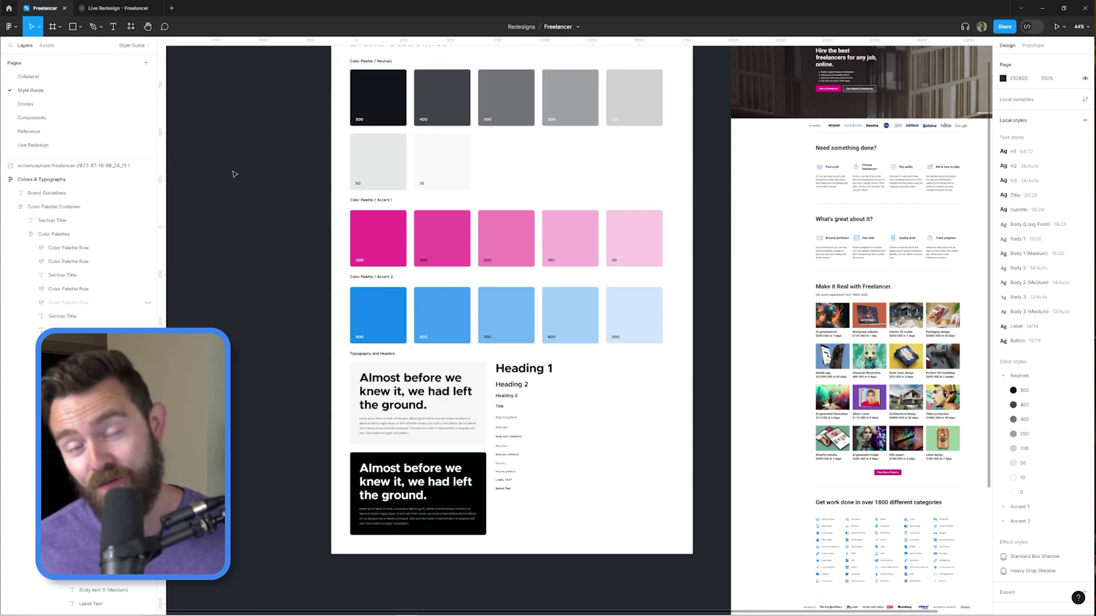
scroll(558, 392, "down", 1)
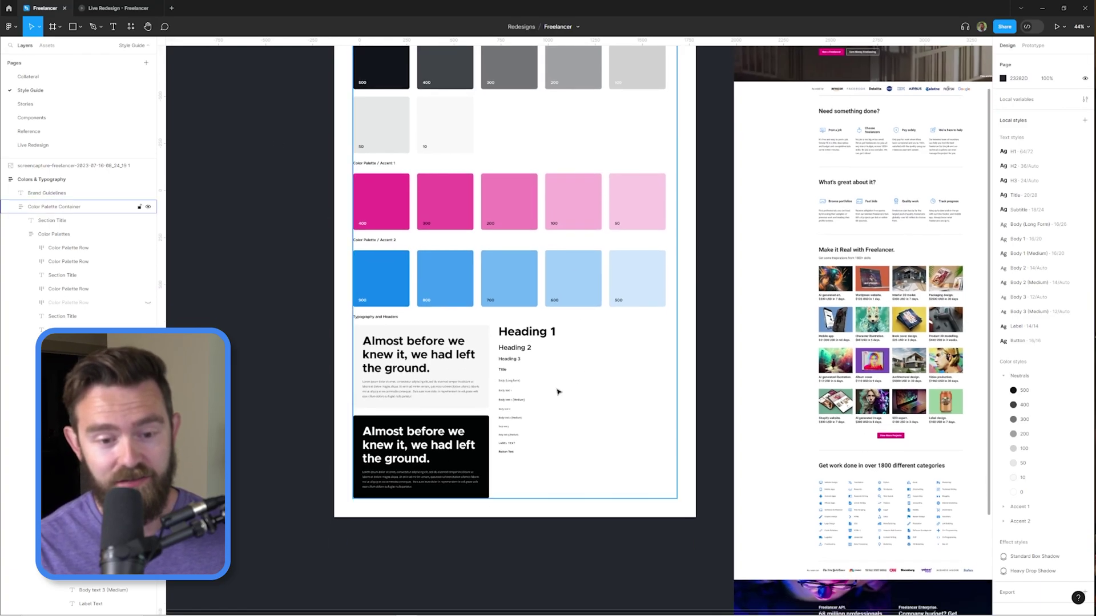
scroll(557, 388, "up", 1)
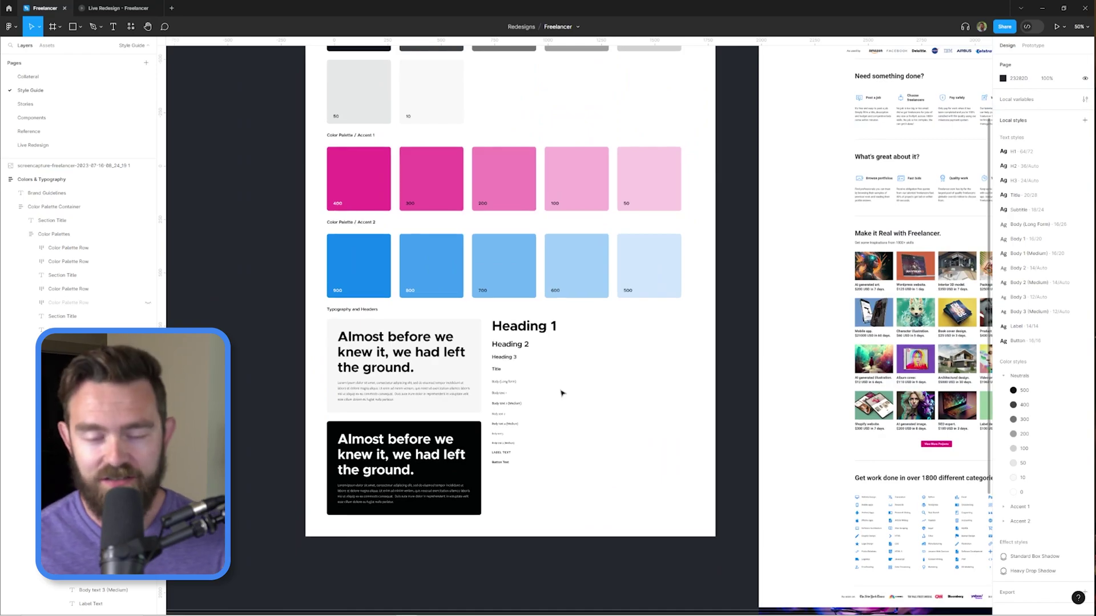
key("Page_Down")
scroll(748, 386, "up", 2)
scroll(643, 289, "down", 2)
scroll(675, 333, "up", 3)
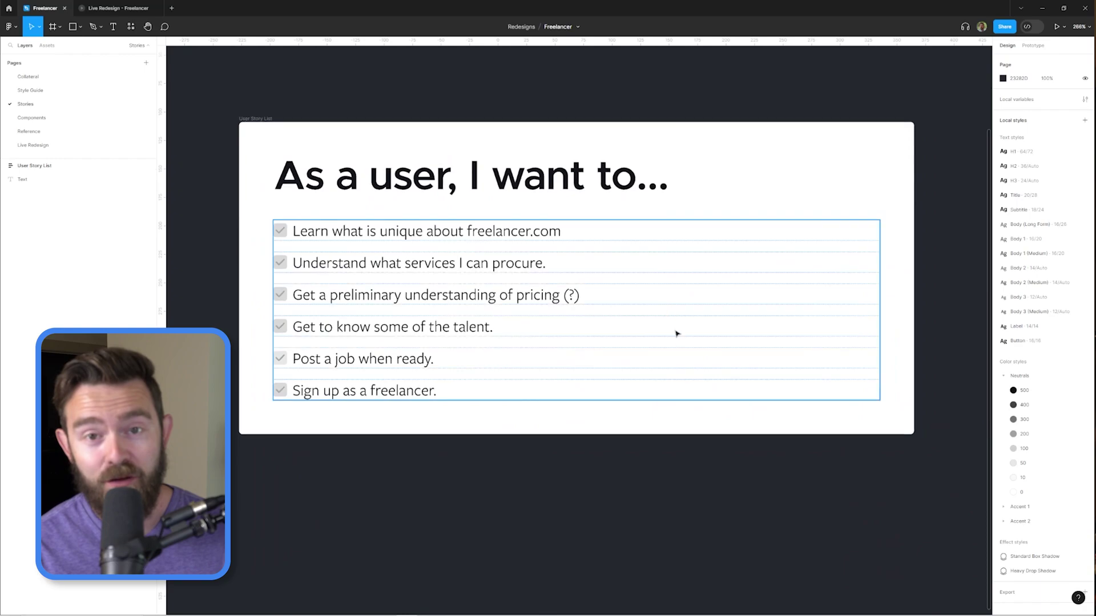
scroll(675, 333, "down", 1)
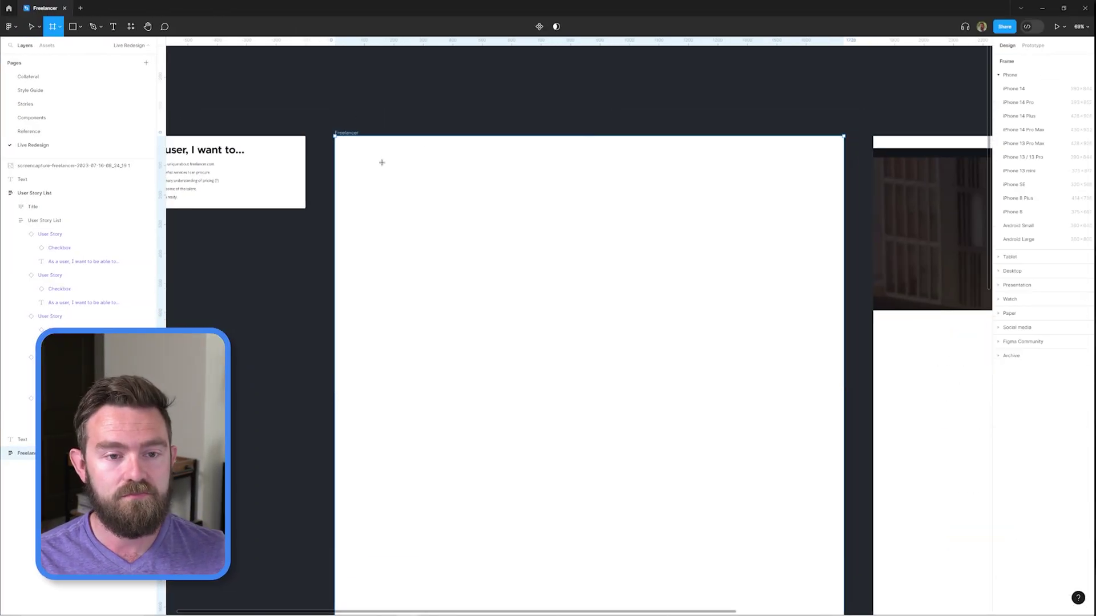
Step: Wrap the Freelancer logo in an auto-layout frame and add a nav text layer beside it
key("shift+a")
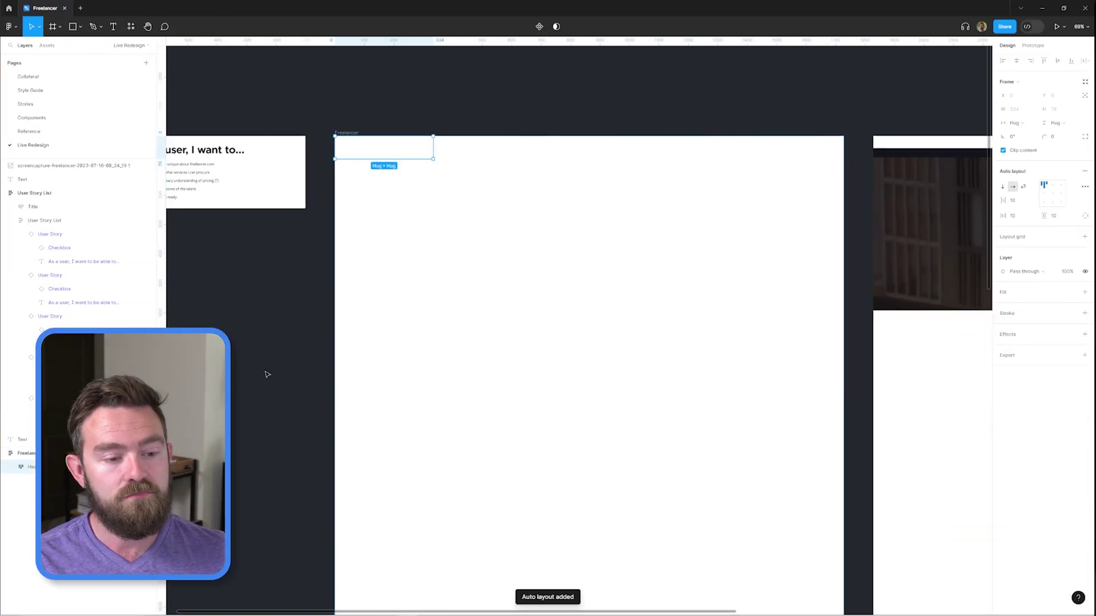
key("shift+a")
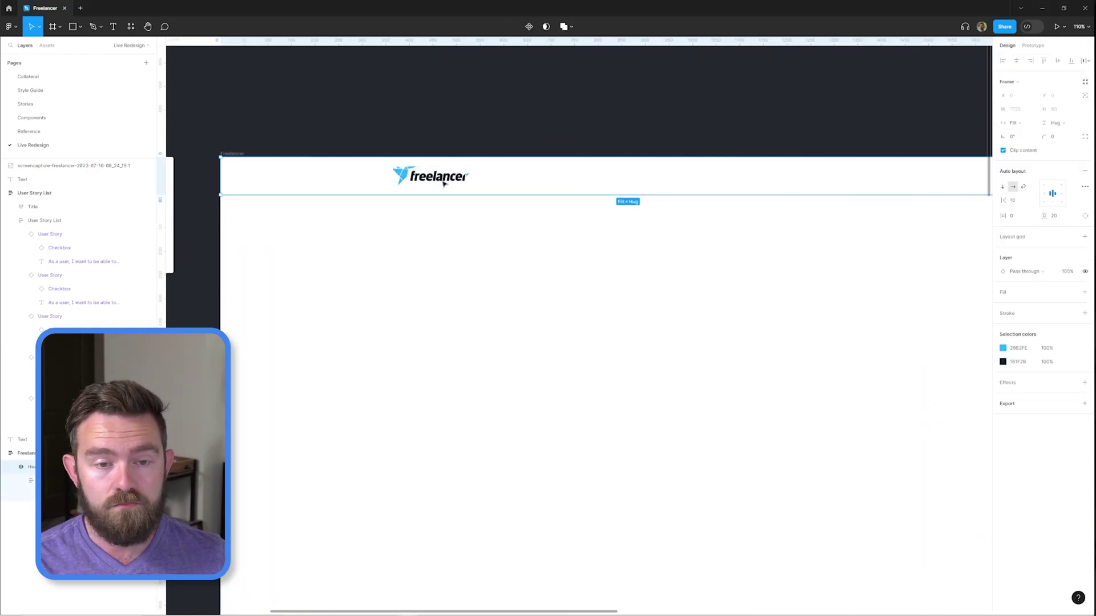
key("t")
left_click(501, 182)
type("How it works")
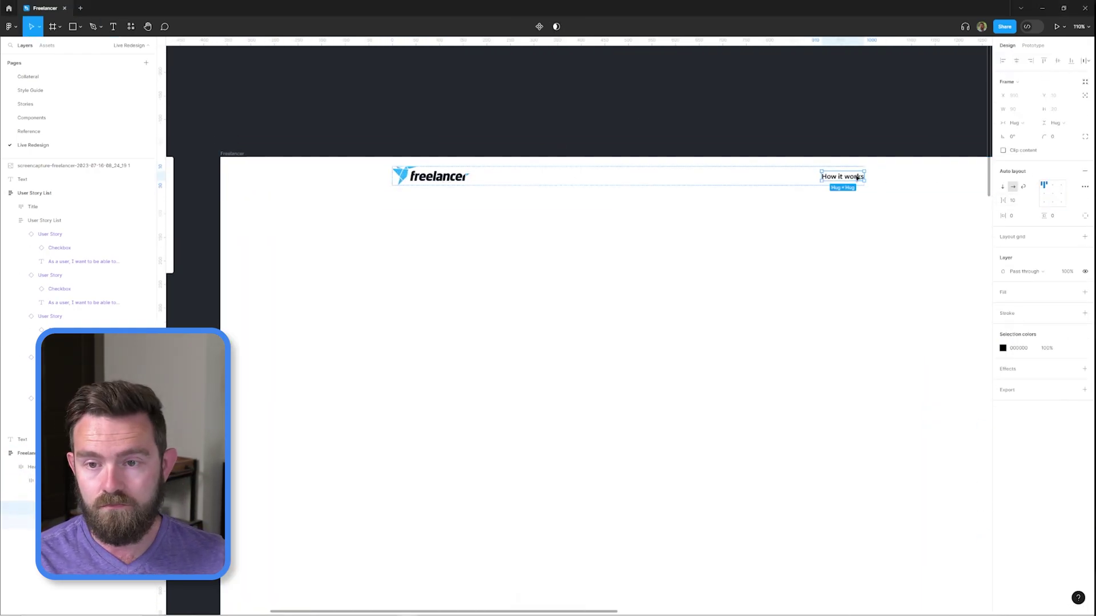
scroll(854, 190, "up", 3)
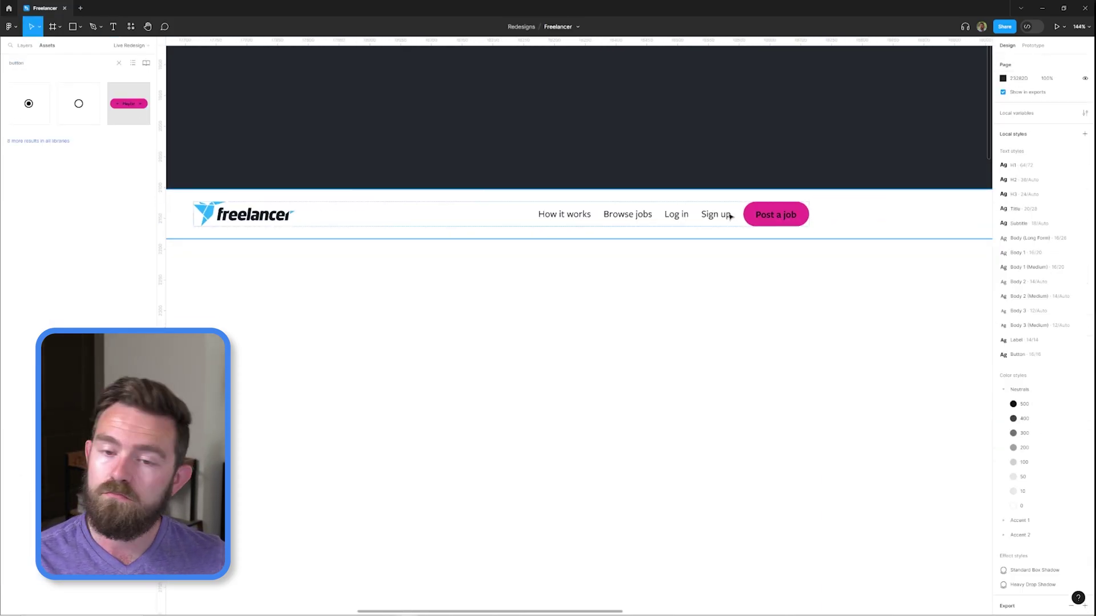
Step: Adjust the Post a job button and nav row, and finish the Resources link text
left_click(747, 219)
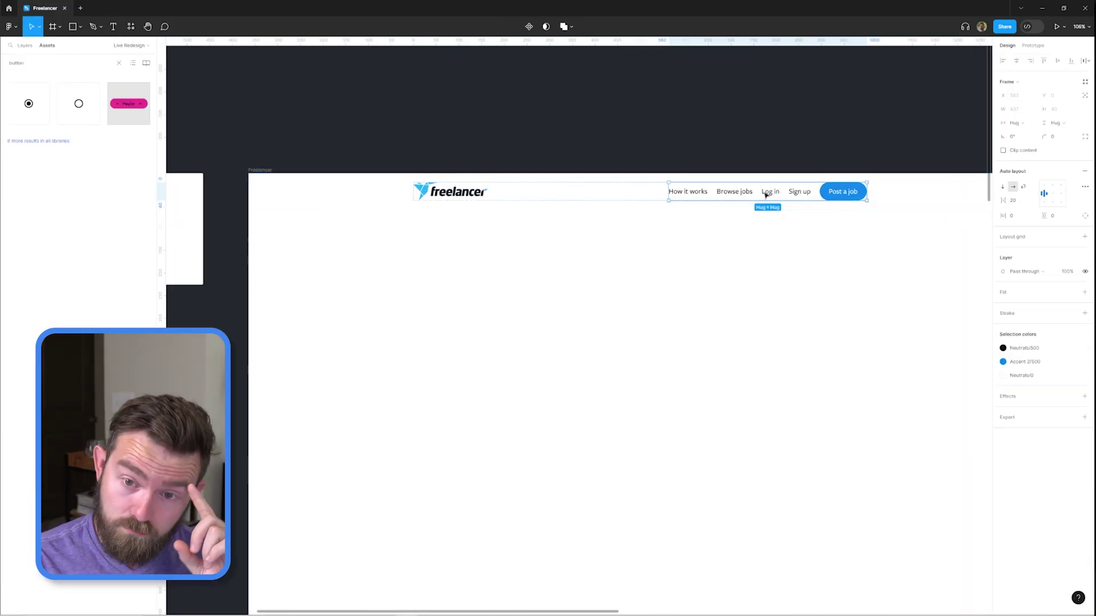
left_click(694, 177)
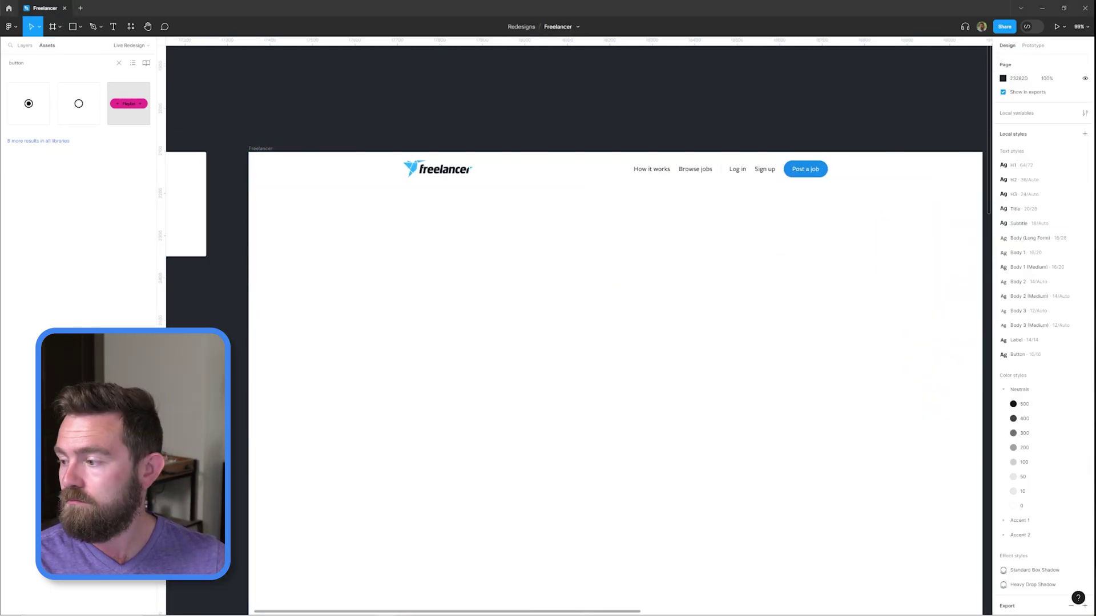
left_click(683, 175)
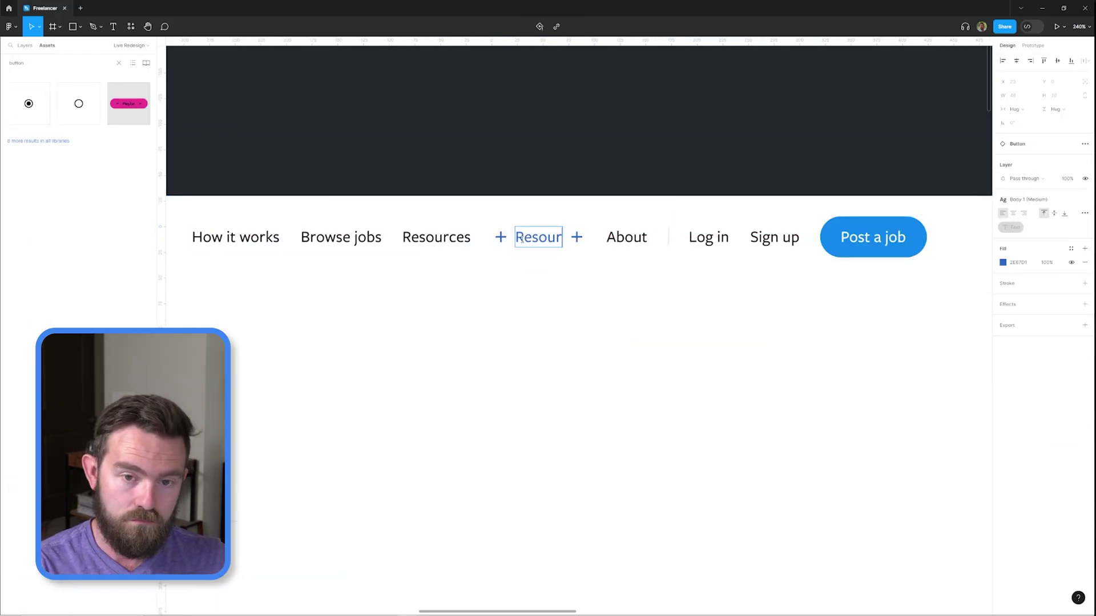
type("ces")
key("Escape")
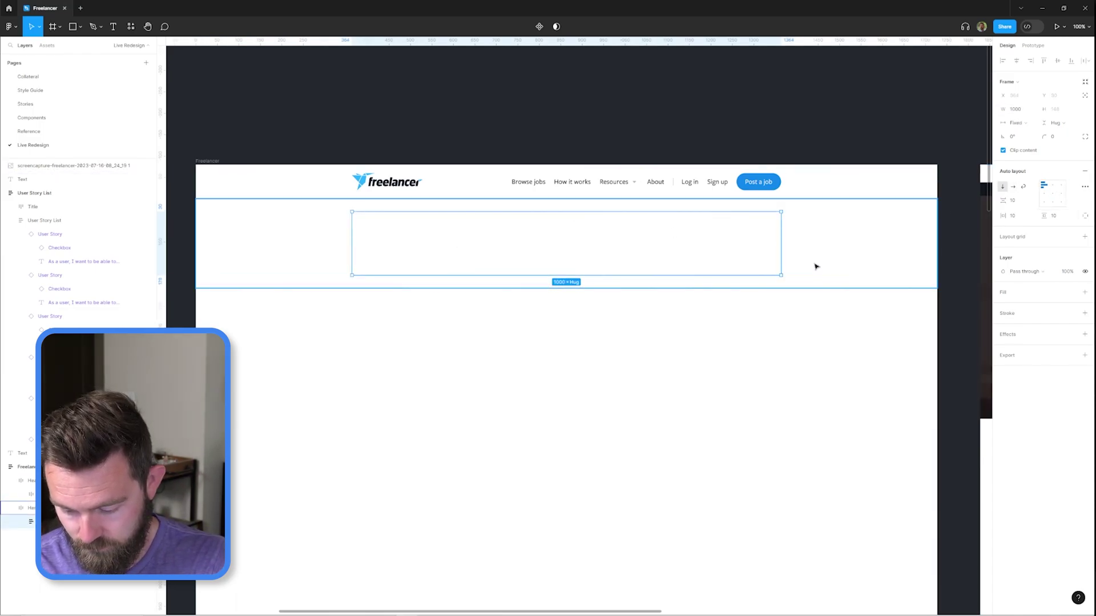
Step: Add the 'Hire the best freelance talent on the internet.' headline as a full-width auto-layout row
key("t")
left_click(378, 241)
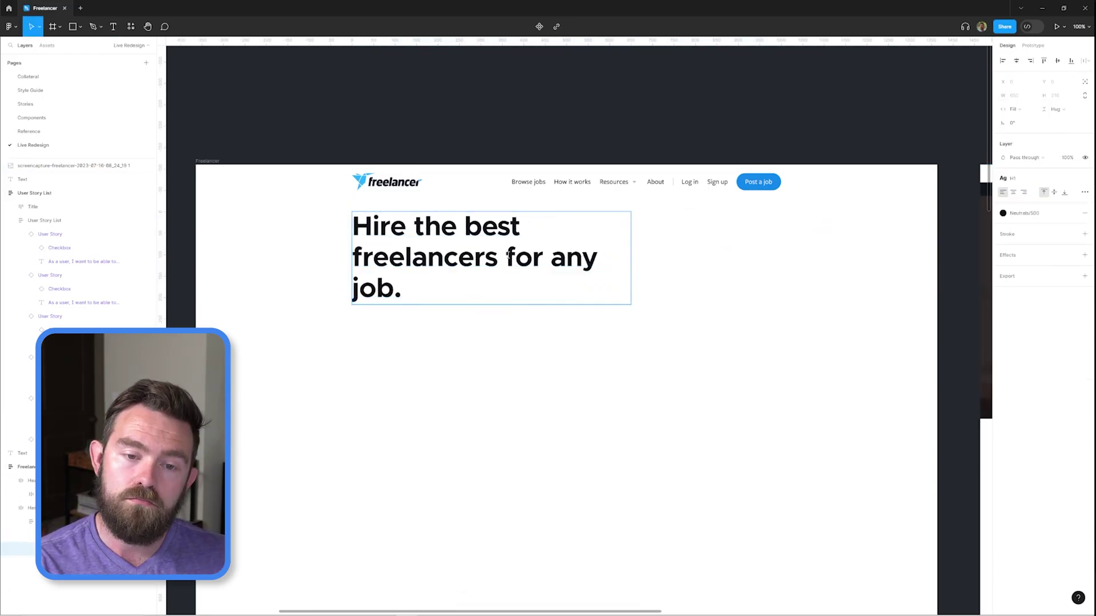
key("shift+a")
scroll(545, 316, "down", 1)
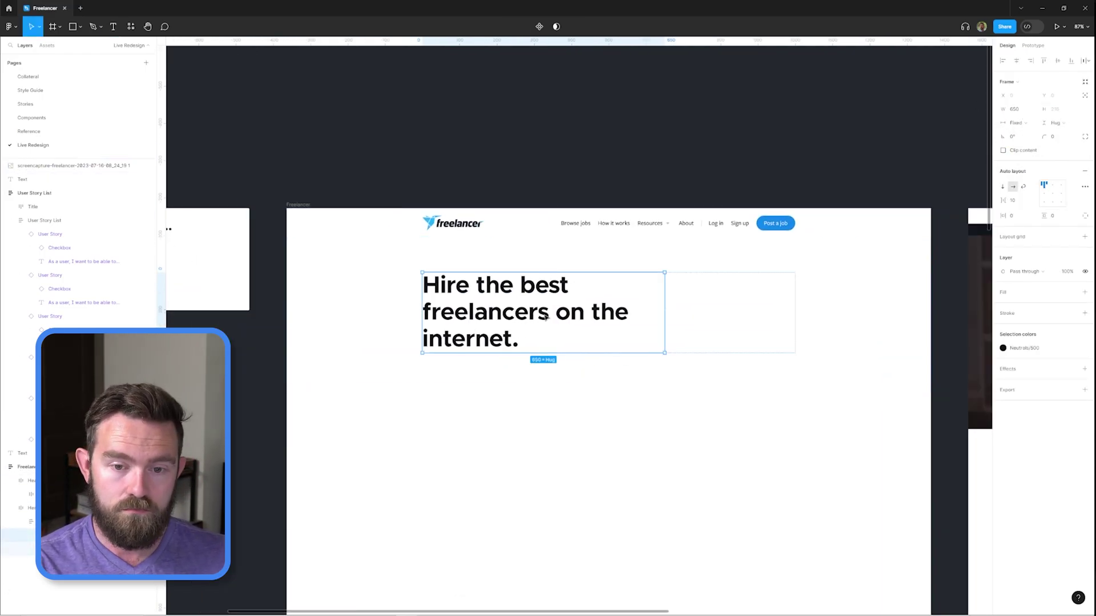
key("ctrl+d")
scroll(605, 316, "up", 3)
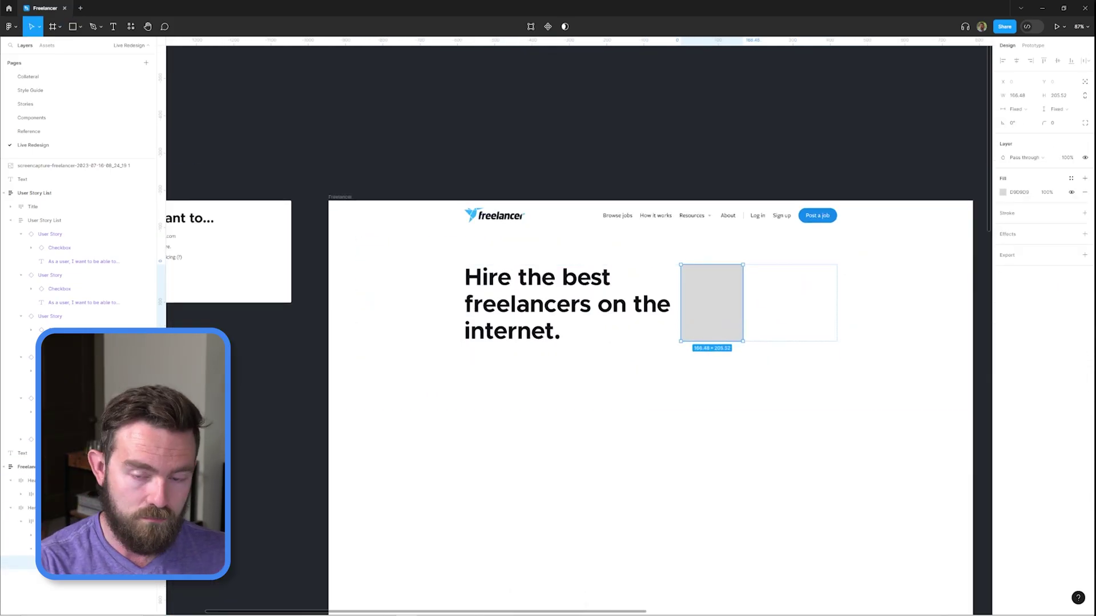
left_click_drag(745, 303, 839, 303)
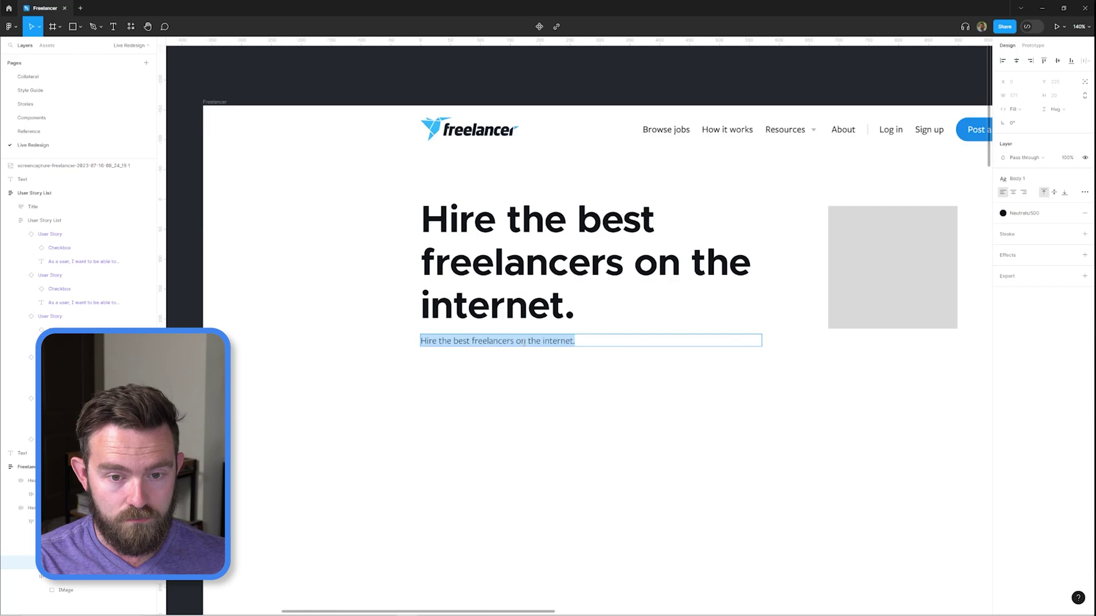
Step: Set a hero frame dimension to 5 and duplicate the Post a job button as Apply as a freelancer
left_click(1064, 116)
type("5")
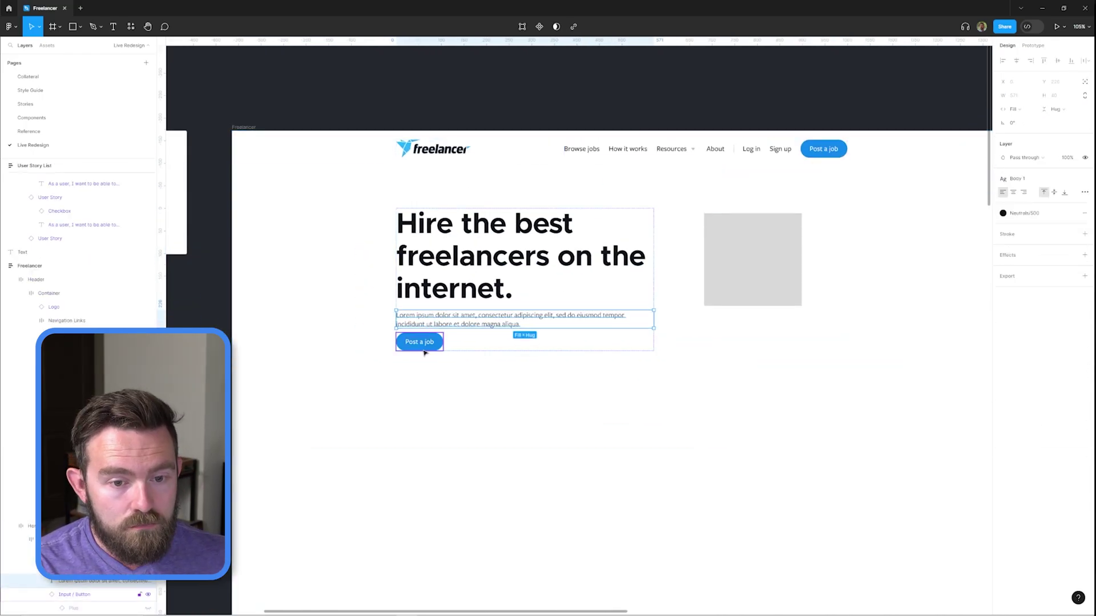
key("ctrl+d")
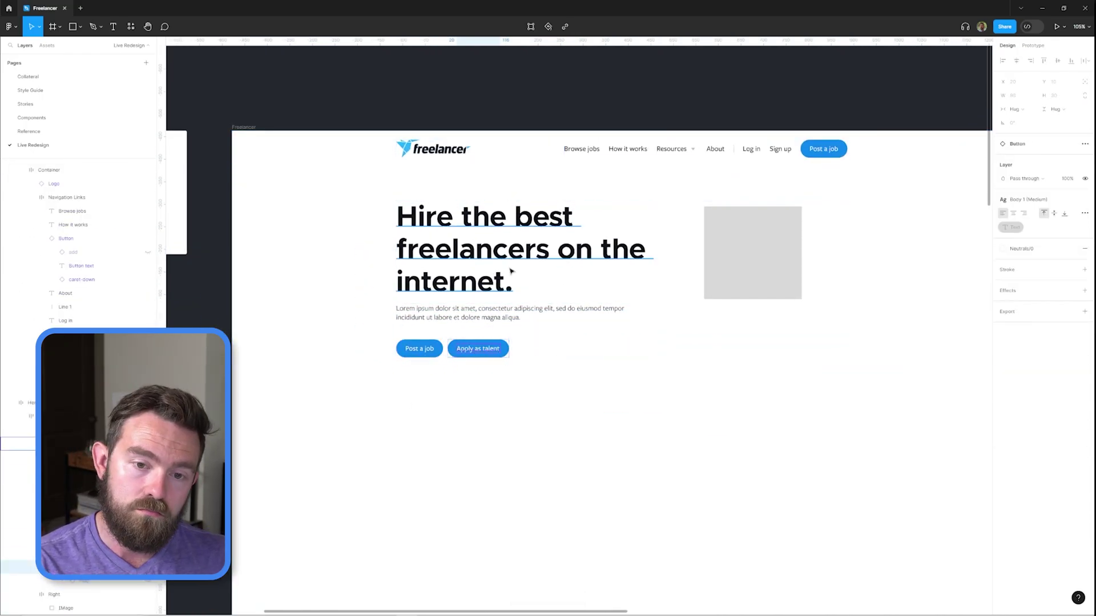
key("Escape")
scroll(489, 355, "up", 3)
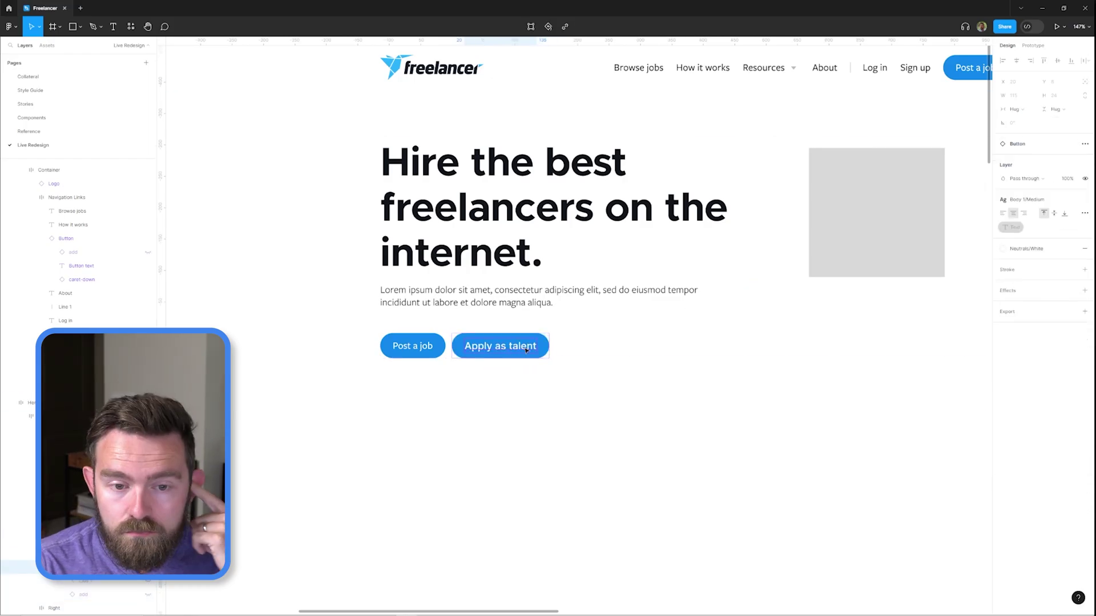
left_click(815, 246)
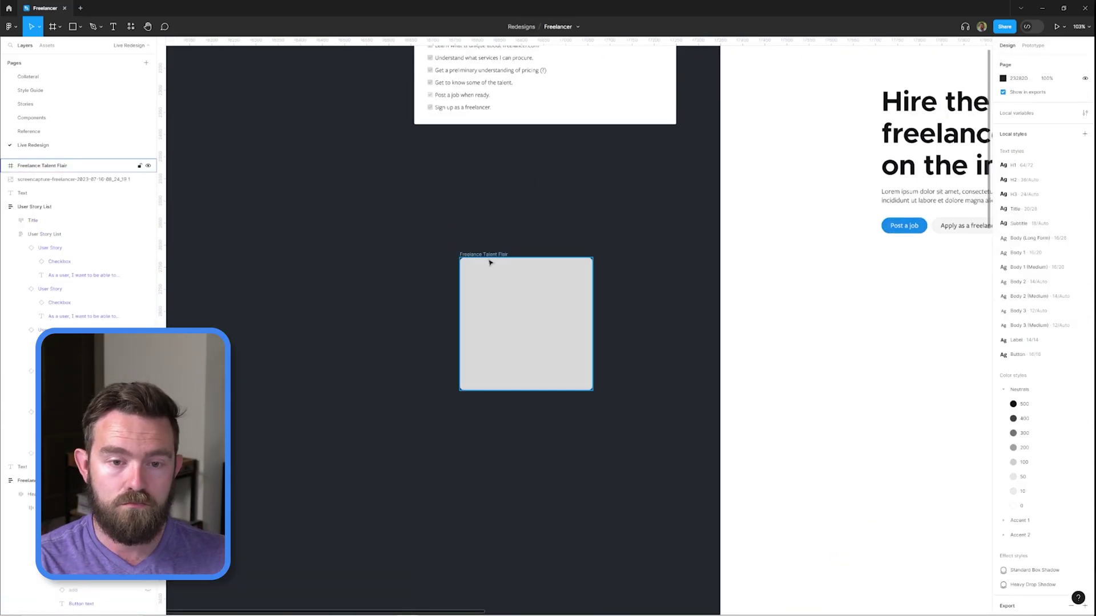
Step: Fill the avatar placeholder with a photo from the Unsplash plugin
scroll(489, 263, "down", 2)
left_click(496, 297)
key("shift+2")
scroll(523, 213, "down", 3)
key("ctrl+/")
type("uns")
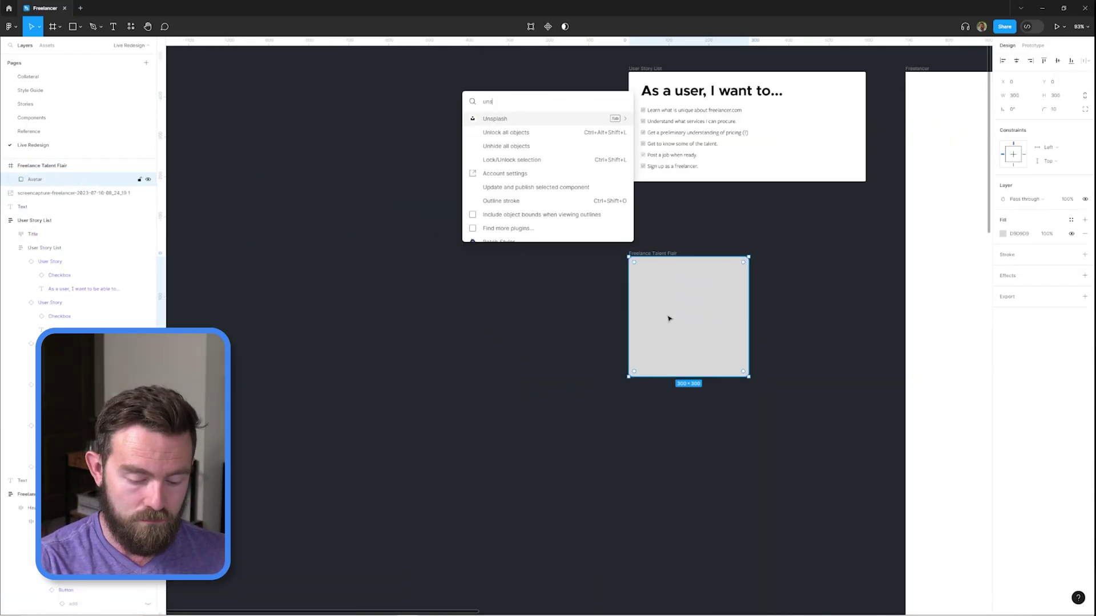
key("Return")
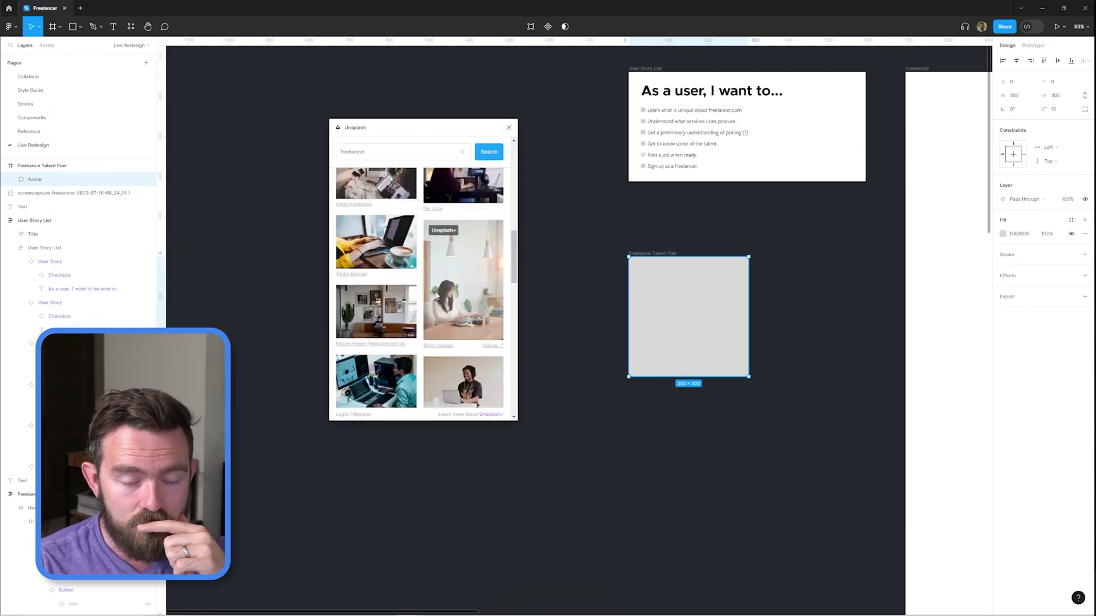
scroll(491, 353, "down", 5)
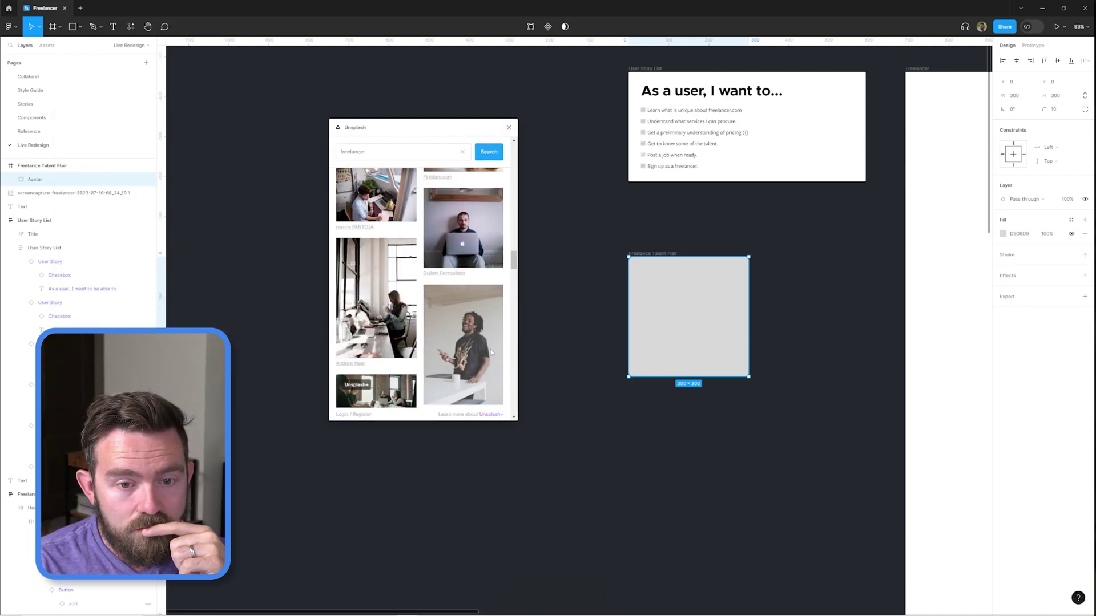
left_click(491, 353)
key("shift+2")
Step: Turn the talent flair frame into a component and select its Avatar image layer
left_click(1003, 290)
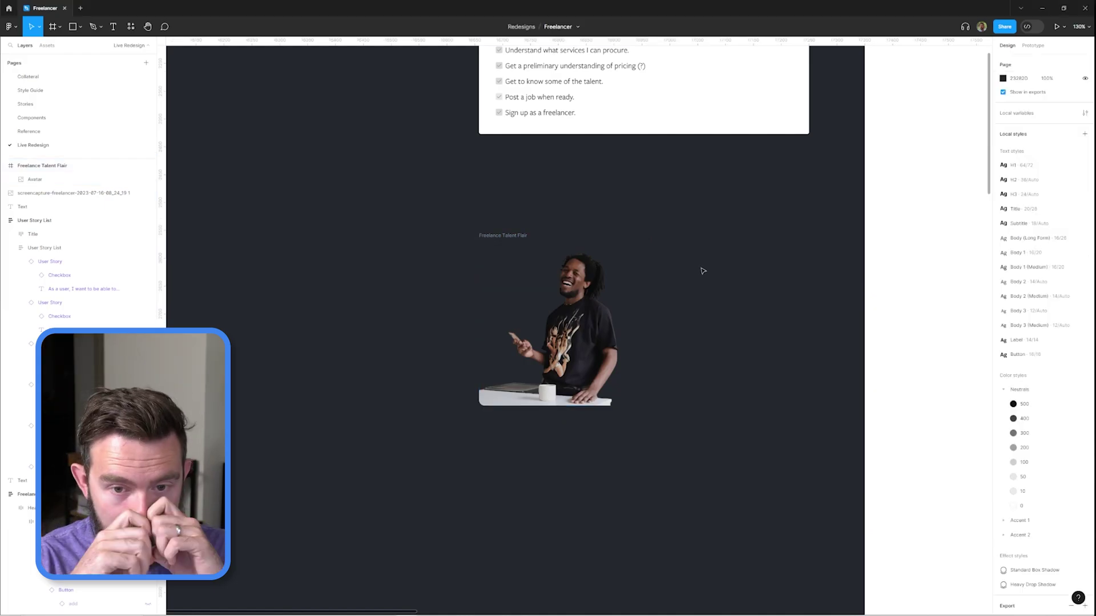
scroll(702, 269, "up", 4)
key("ctrl+alt+k")
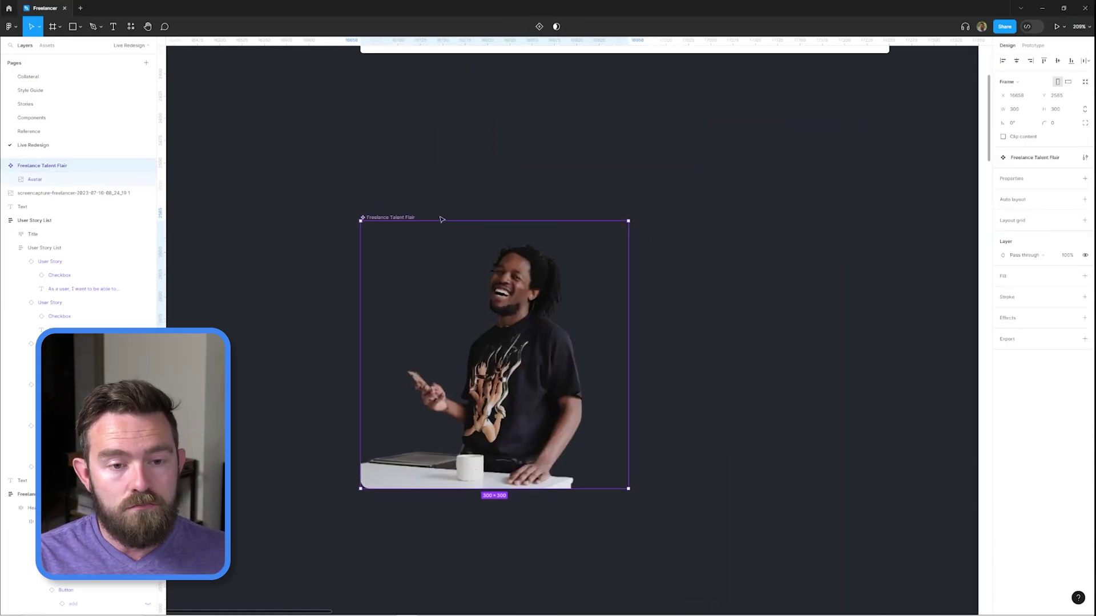
scroll(440, 219, "down", 3)
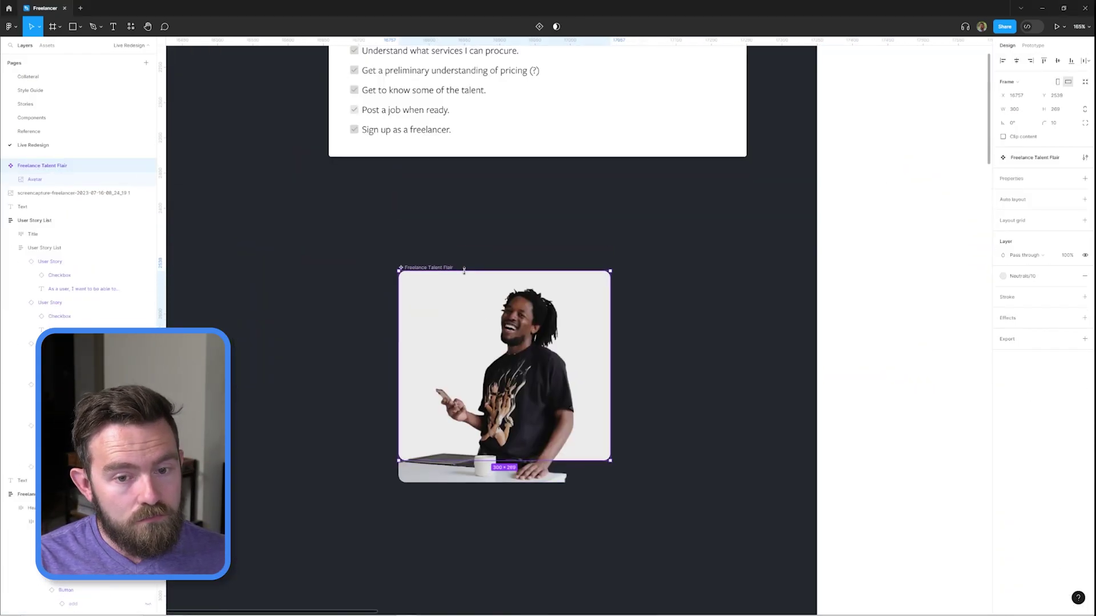
left_click(51, 179)
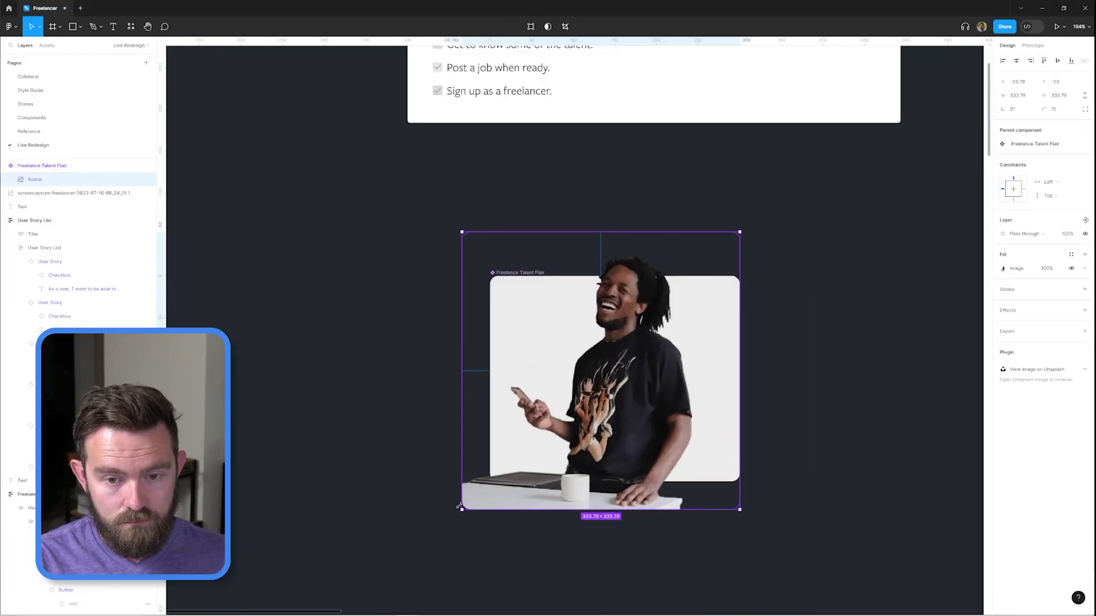
scroll(720, 382, "down", 5)
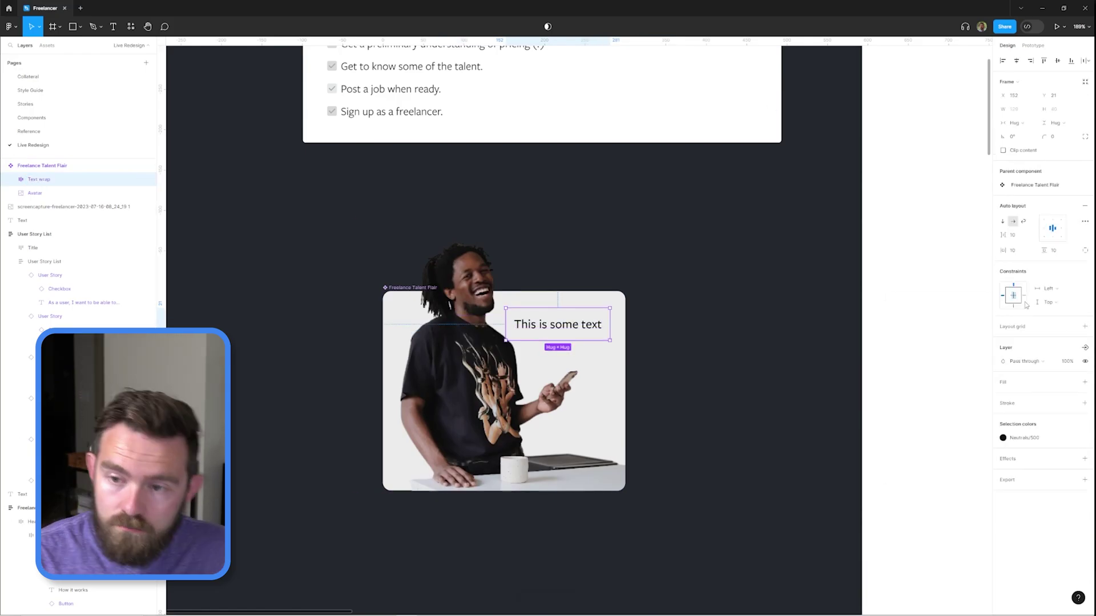
Step: Give the question bubble a magenta fill and duplicate it as a grey 'Haha, it's!' reply
left_click(1070, 382)
left_click(907, 448)
left_click(608, 325)
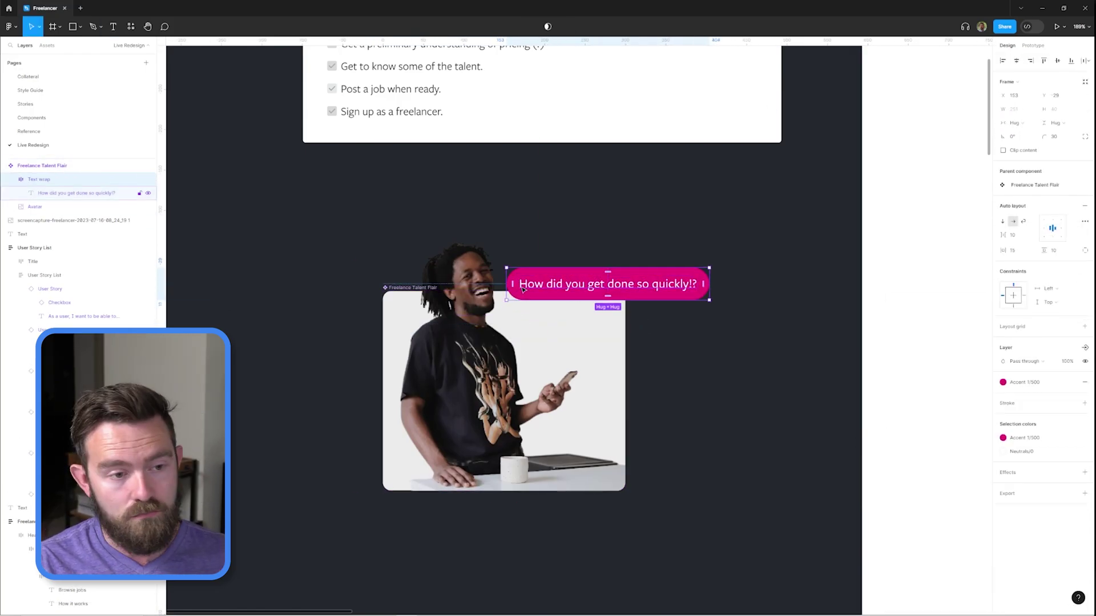
left_click(1019, 150)
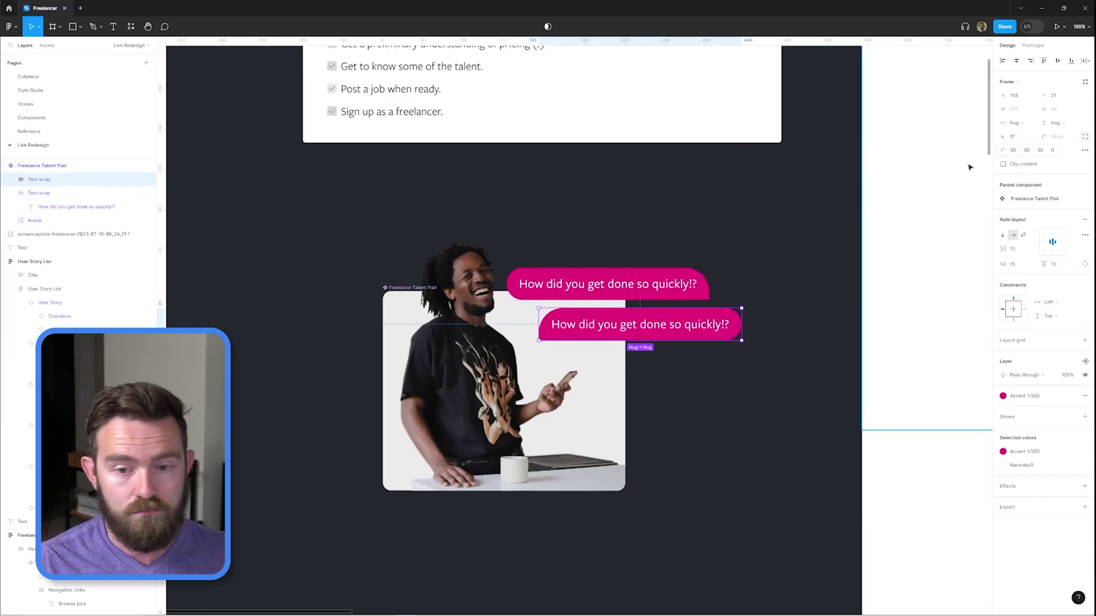
double_click(631, 324)
type("Haha, it's!")
key("Escape")
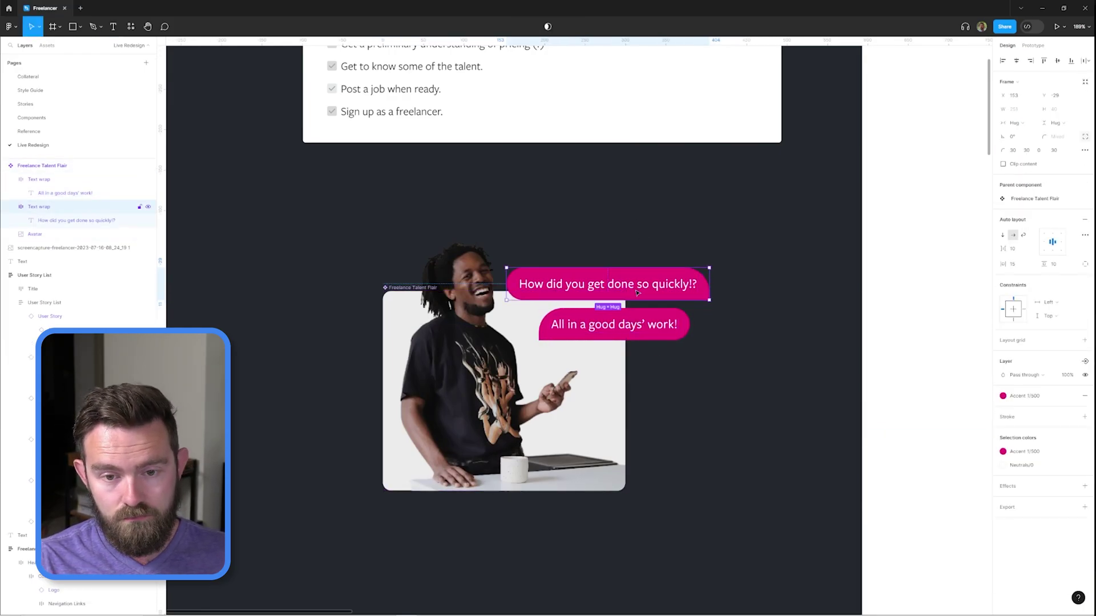
left_click(922, 465)
Step: Refine the grey reply and dark question bubbles, then review the hero illustration
scroll(380, 365, "down", 3)
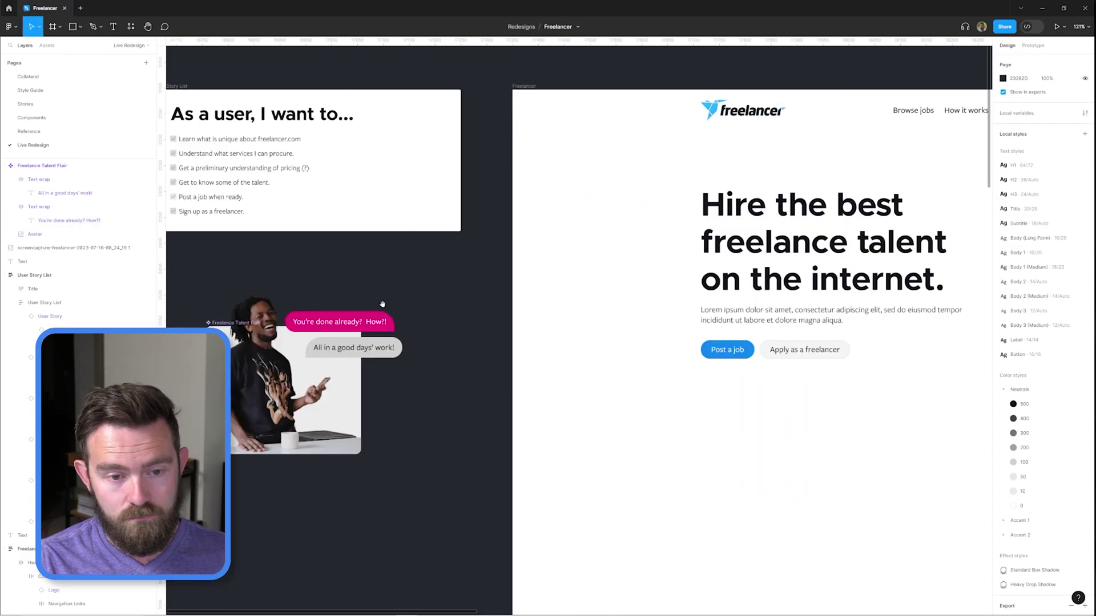
left_click(478, 351)
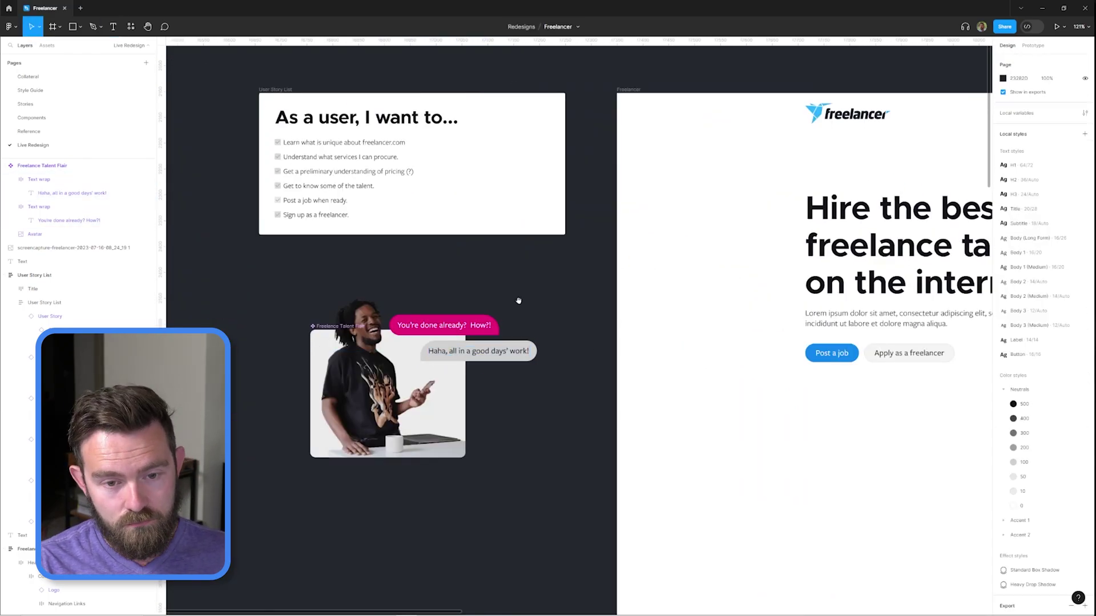
key("n")
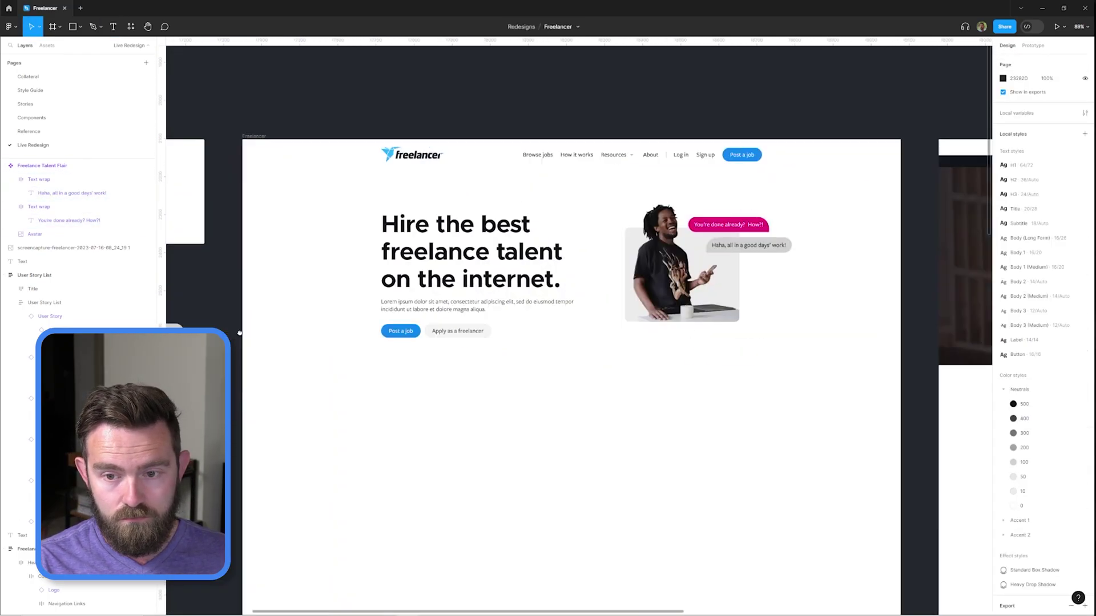
scroll(497, 413, "up", 5)
left_click(479, 320)
scroll(502, 303, "up", 3)
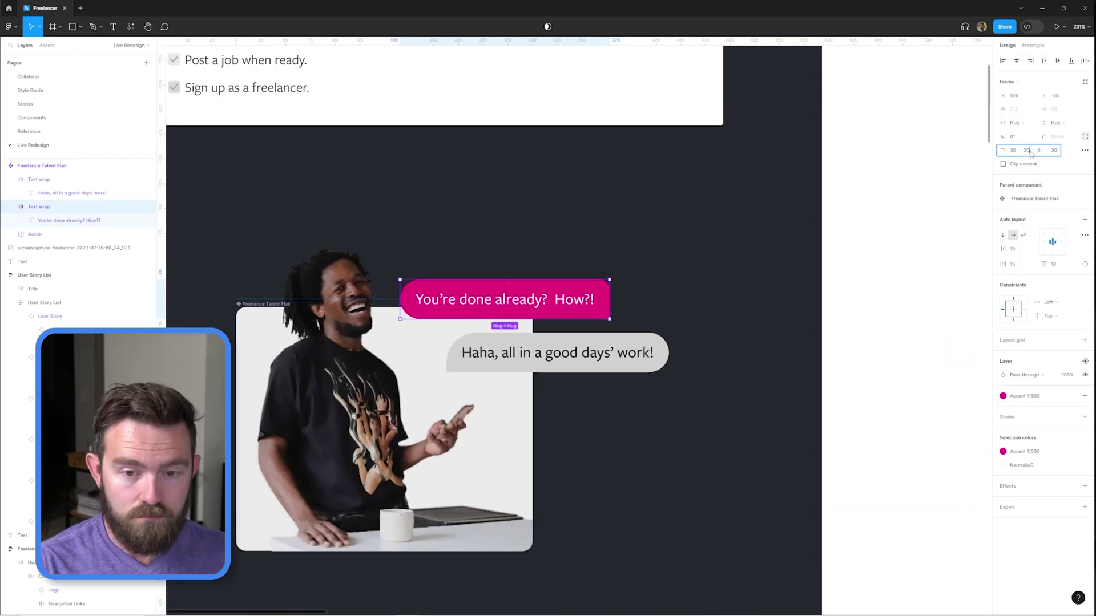
key("Escape")
scroll(536, 266, "down", 5)
scroll(600, 291, "up", 5)
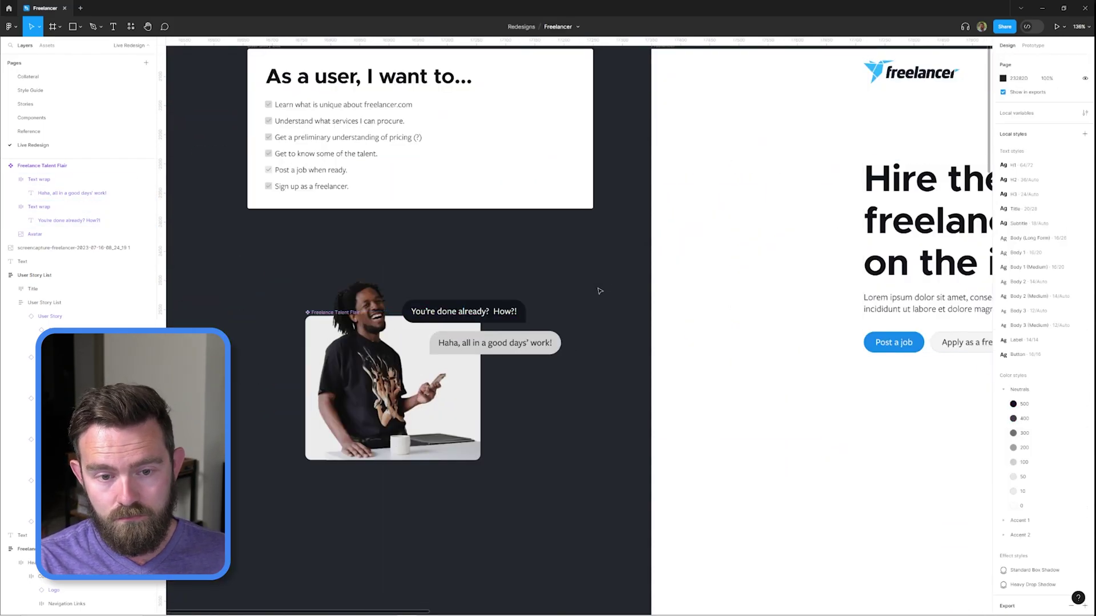
Step: Add a text layer on the photo for the talent's name
key("t")
left_click(531, 377)
type("Michawl")
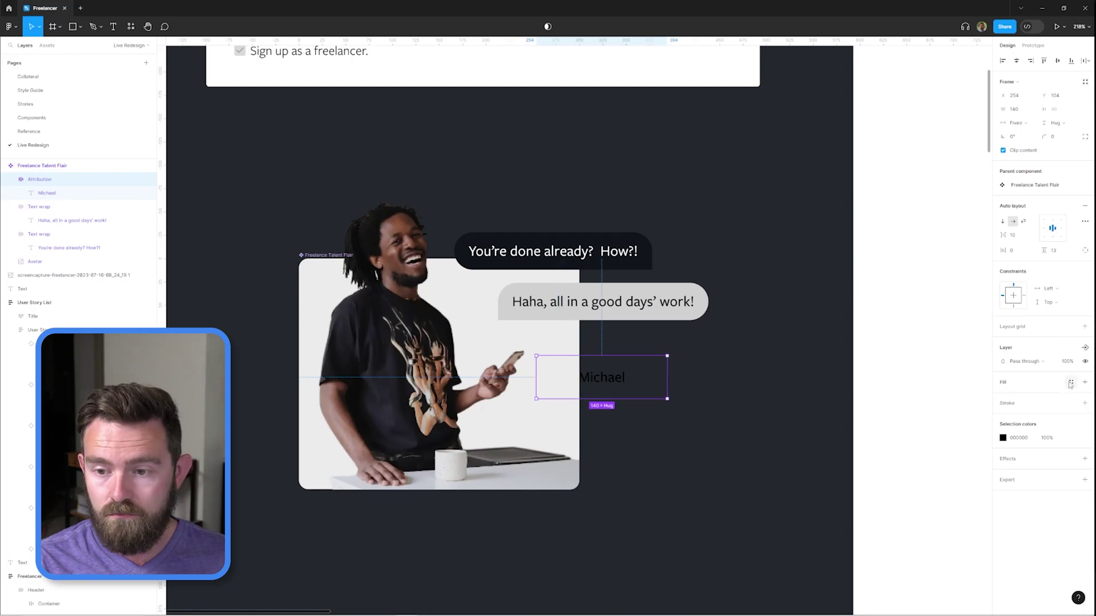
key("ctrl+z")
key("ctrl+z")
key("ctrl+z")
scroll(530, 411, "down", 5)
Step: Move the name label under the photo and paste a rating text beside the name
scroll(531, 410, "up", 4)
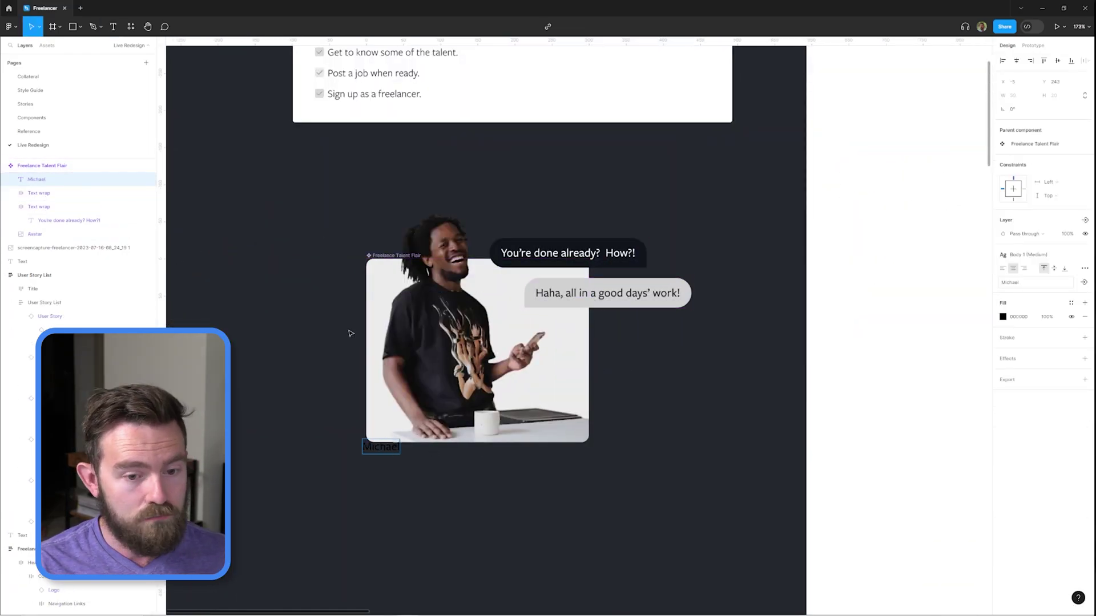
left_click_drag(380, 446, 394, 448)
scroll(432, 373, "up", 3)
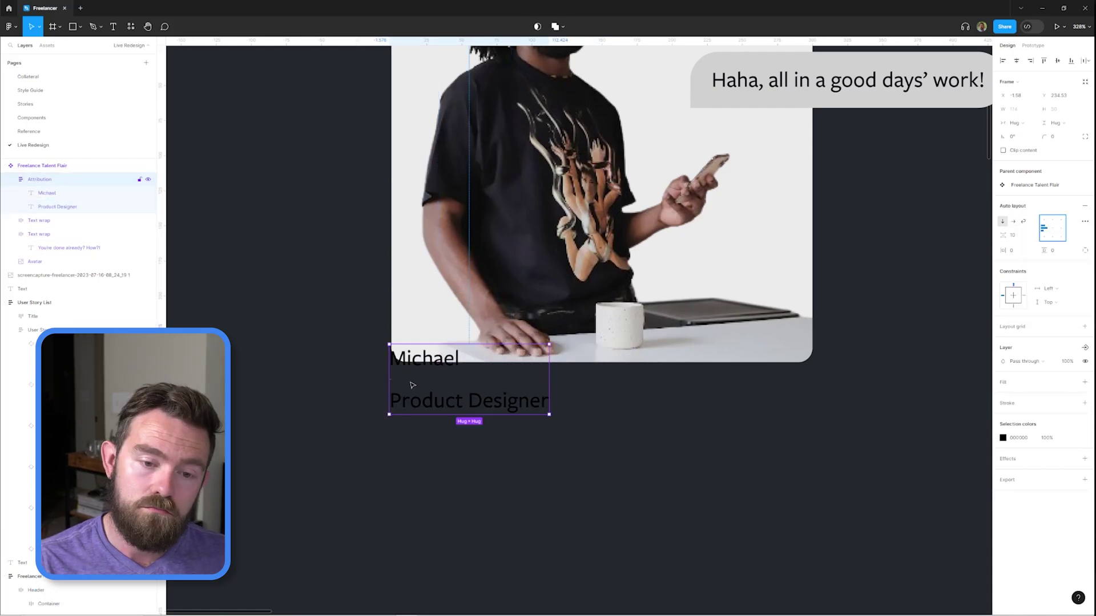
double_click(428, 395)
scroll(428, 395, "down", 5)
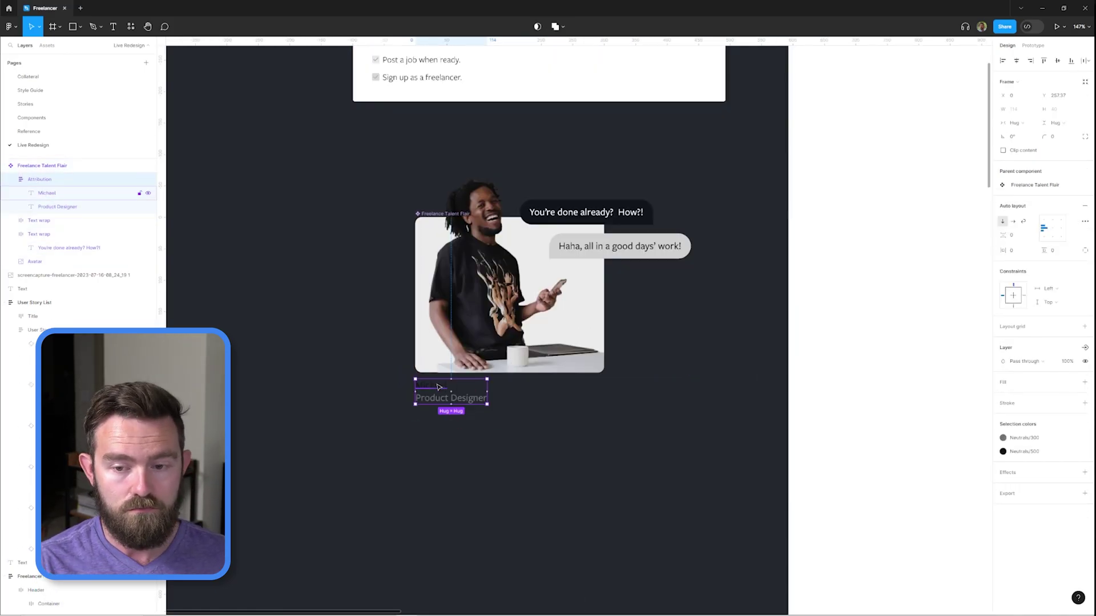
scroll(417, 348, "up", 6)
key("ctrl+v")
left_click(1085, 226)
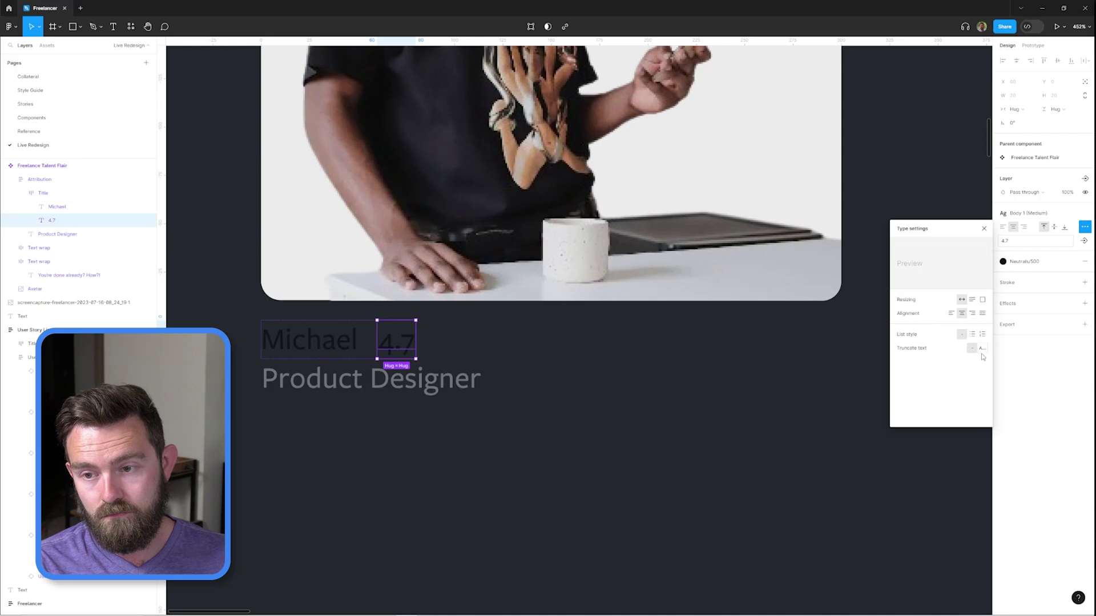
key("Escape")
Step: Insert a filled star icon from Assets after the rating and colour it pink
scroll(400, 342, "up", 3)
scroll(400, 343, "down", 2)
key("Escape")
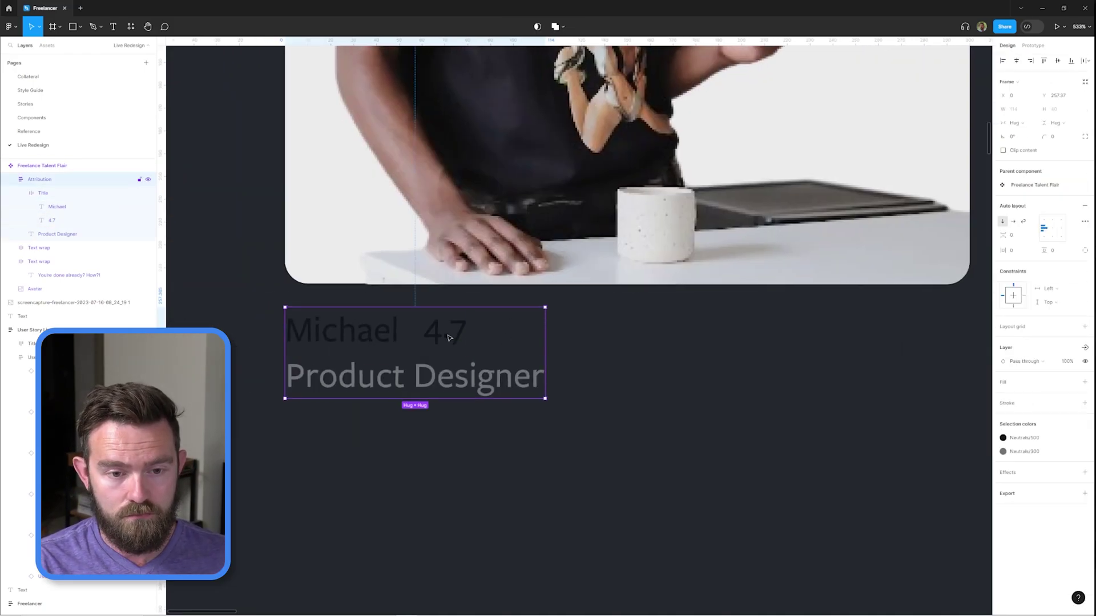
key("alt+2")
left_click(28, 104)
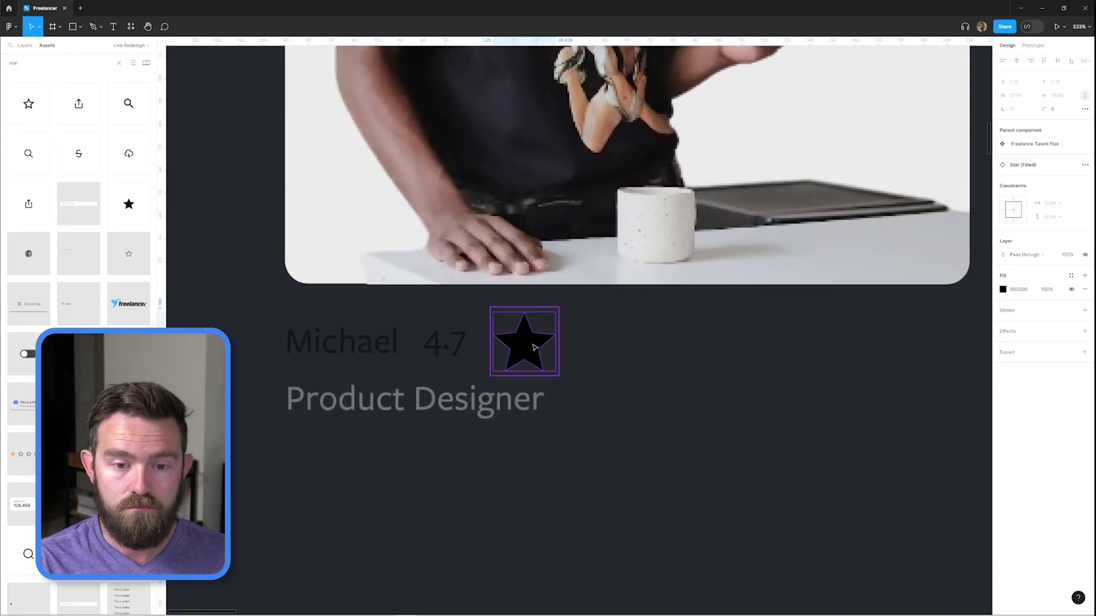
left_click(1003, 351)
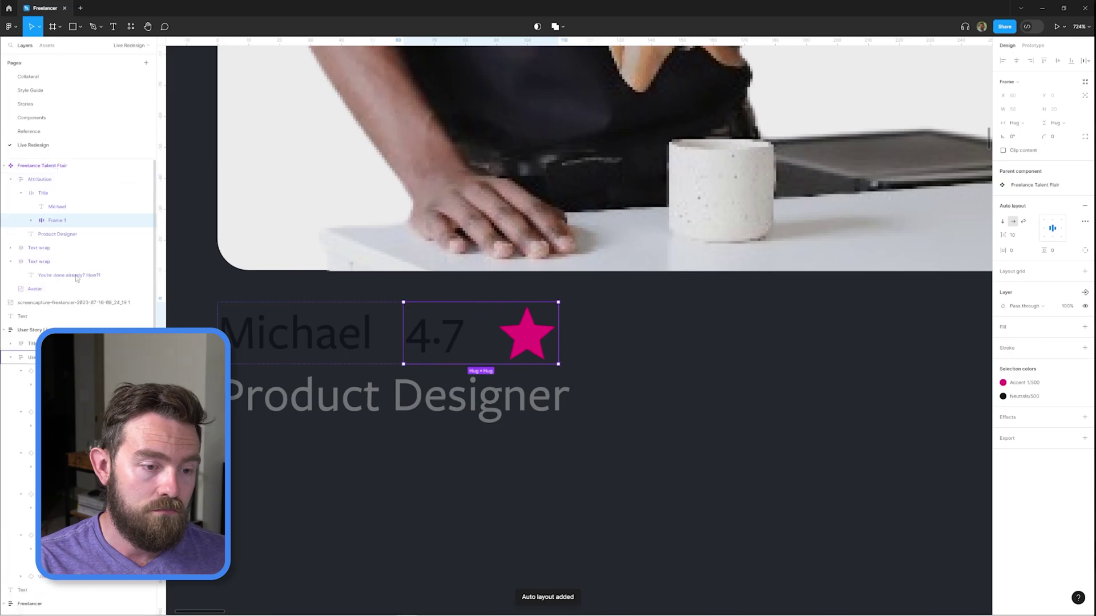
scroll(399, 343, "down", 2)
left_click(533, 313)
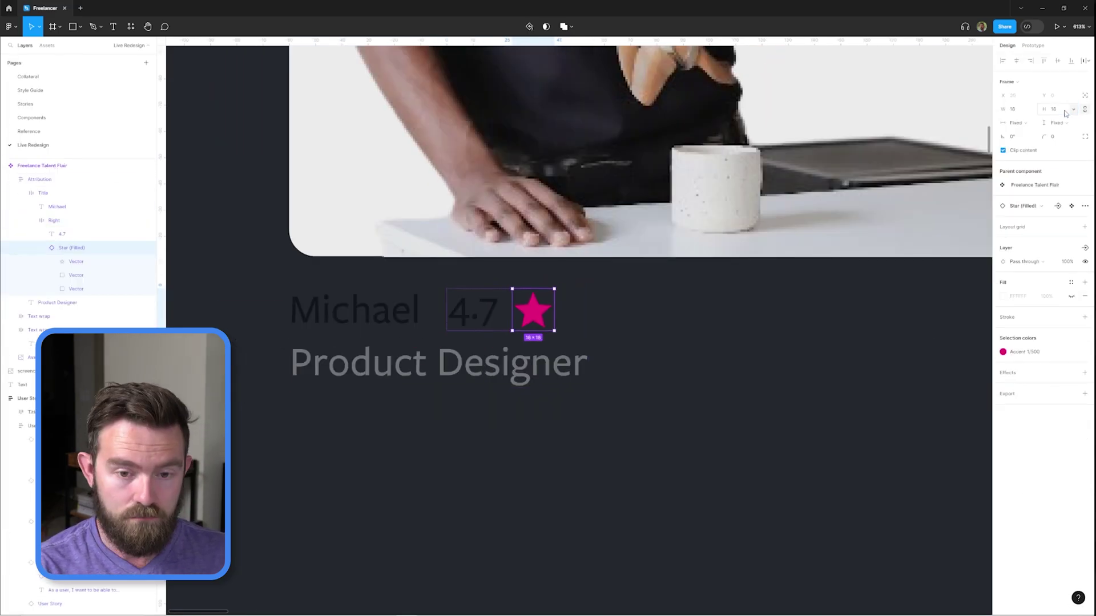
scroll(449, 386, "down", 3)
left_click(448, 386)
scroll(448, 386, "up", 3)
Step: Edit the rating to 4.74 / 5 and adjust its type settings within the attribution block
left_click(502, 313)
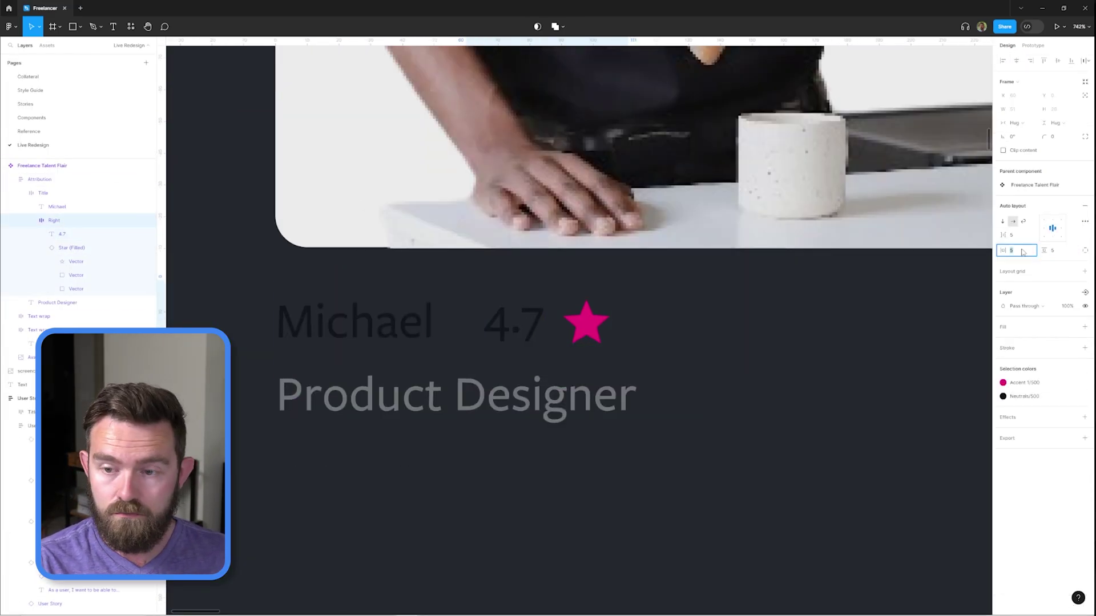
scroll(831, 313, "down", 3)
scroll(692, 315, "up", 5)
double_click(515, 393)
left_click(1084, 281)
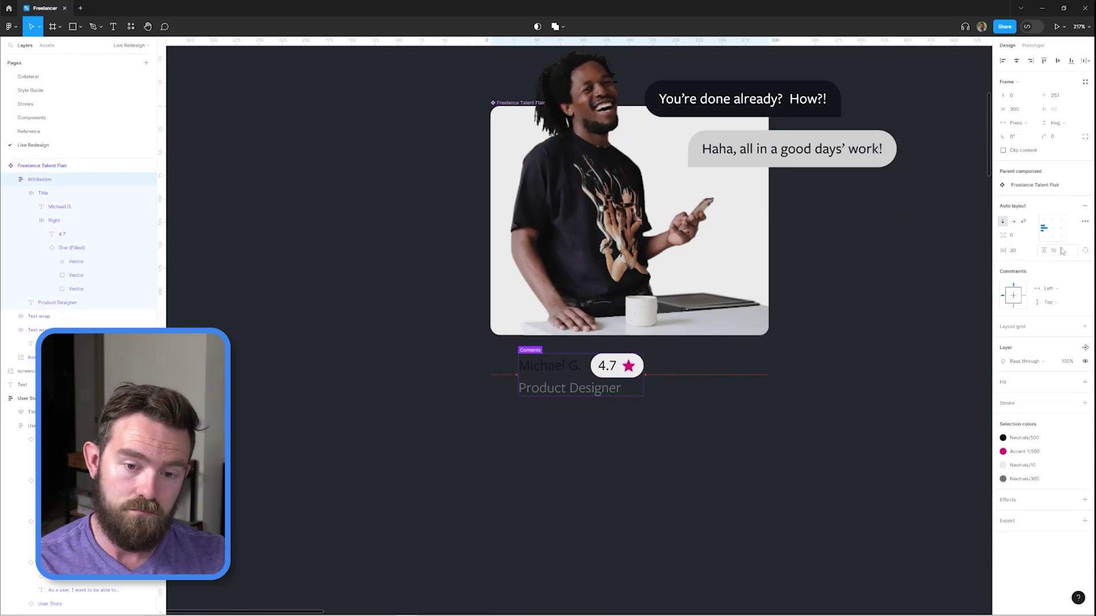
left_click(41, 207)
left_click(27, 180)
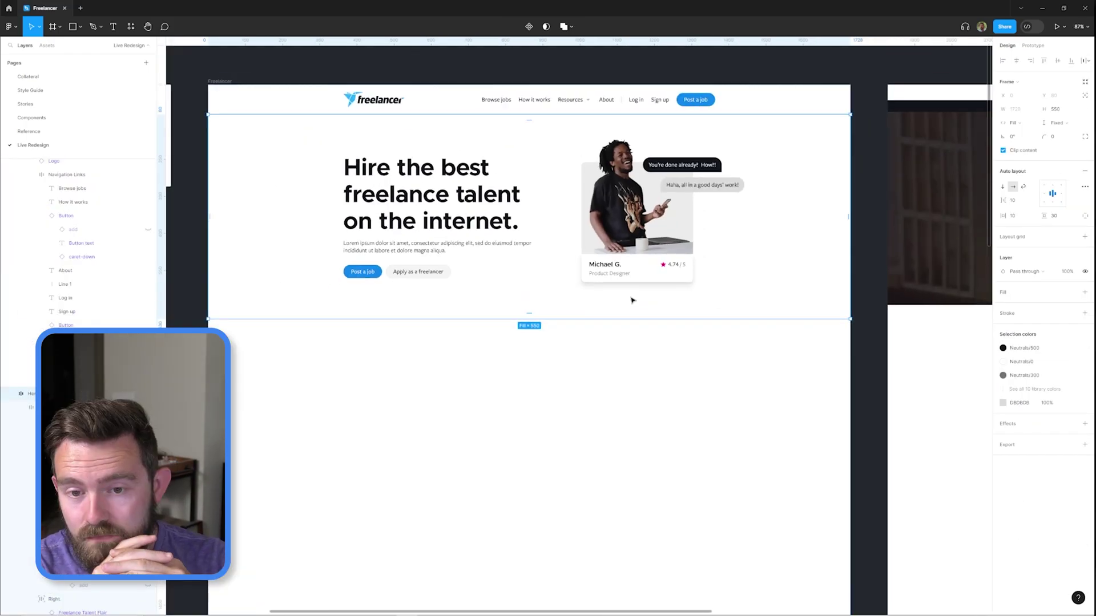
Step: Fit the page in view and select the client logo row beneath the hero
key("Escape")
key("shift+1")
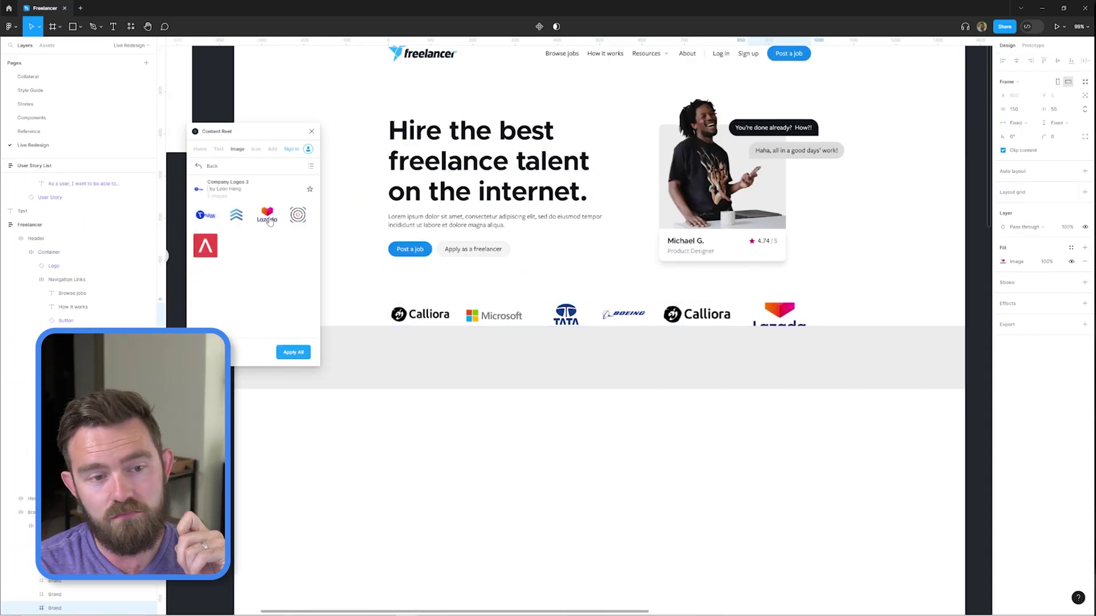
scroll(627, 303, "up", 3)
scroll(651, 305, "down", 5)
left_click(654, 306)
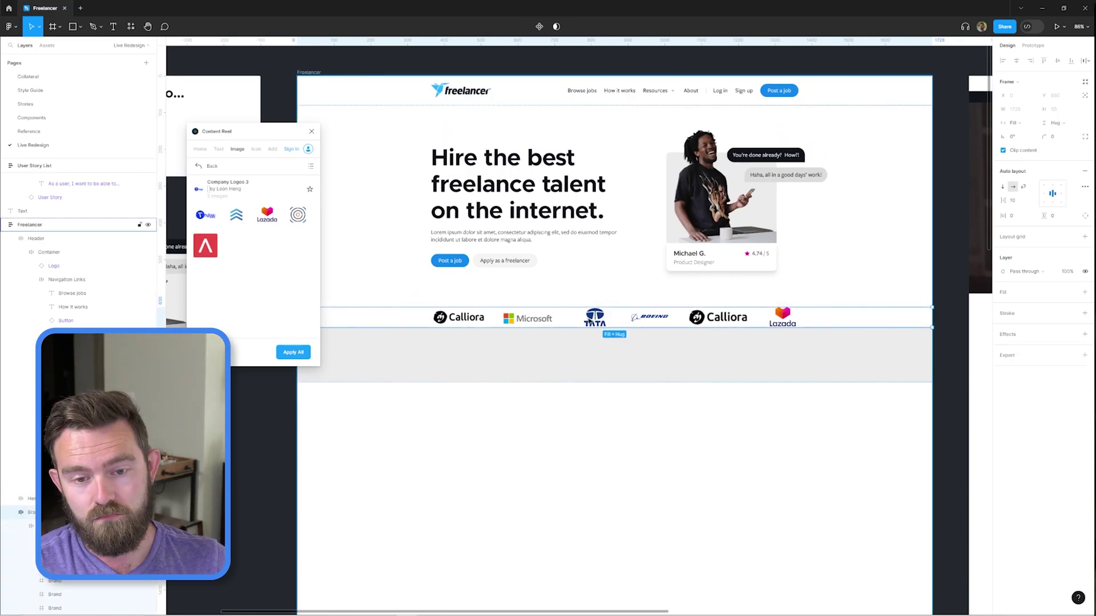
key("Escape")
scroll(448, 304, "up", 2)
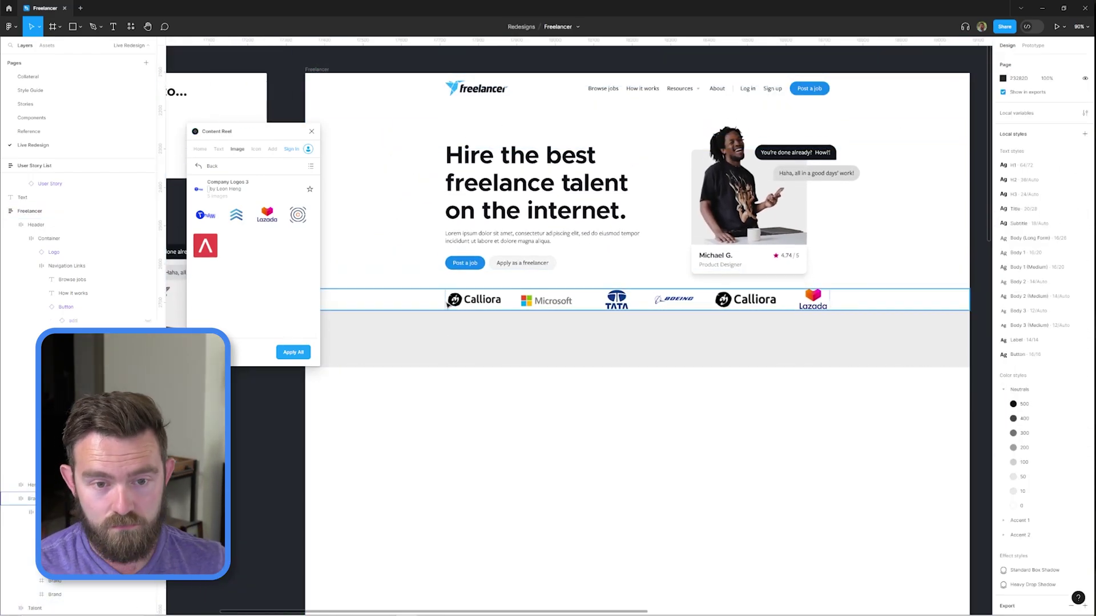
scroll(846, 411, "down", 3)
scroll(621, 256, "up", 5)
Step: Put Microsoft first in the logo row, then select the grey talent section's Container
left_click(621, 257)
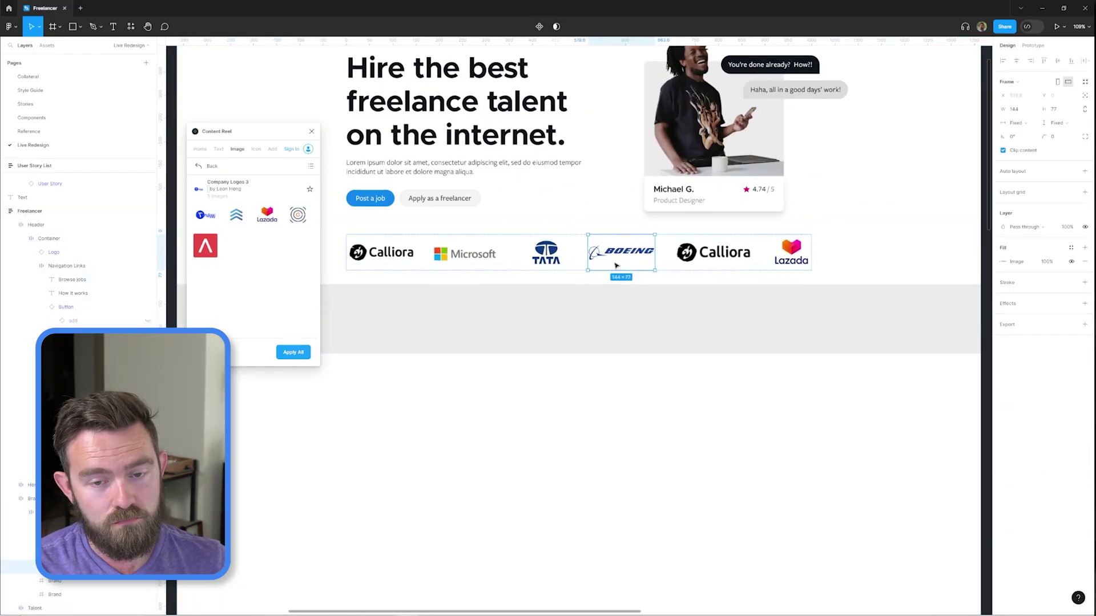
scroll(615, 264, "down", 3)
scroll(594, 286, "up", 4)
scroll(593, 279, "down", 4)
key("Escape")
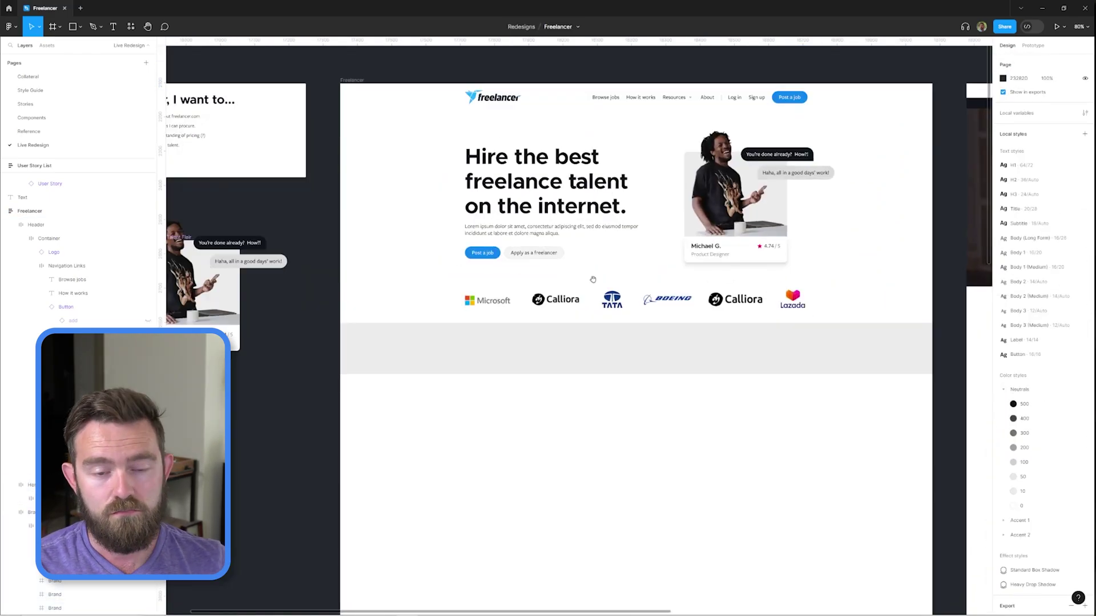
left_click(593, 348)
left_click_drag(594, 348, 569, 375)
scroll(516, 377, "down", 1)
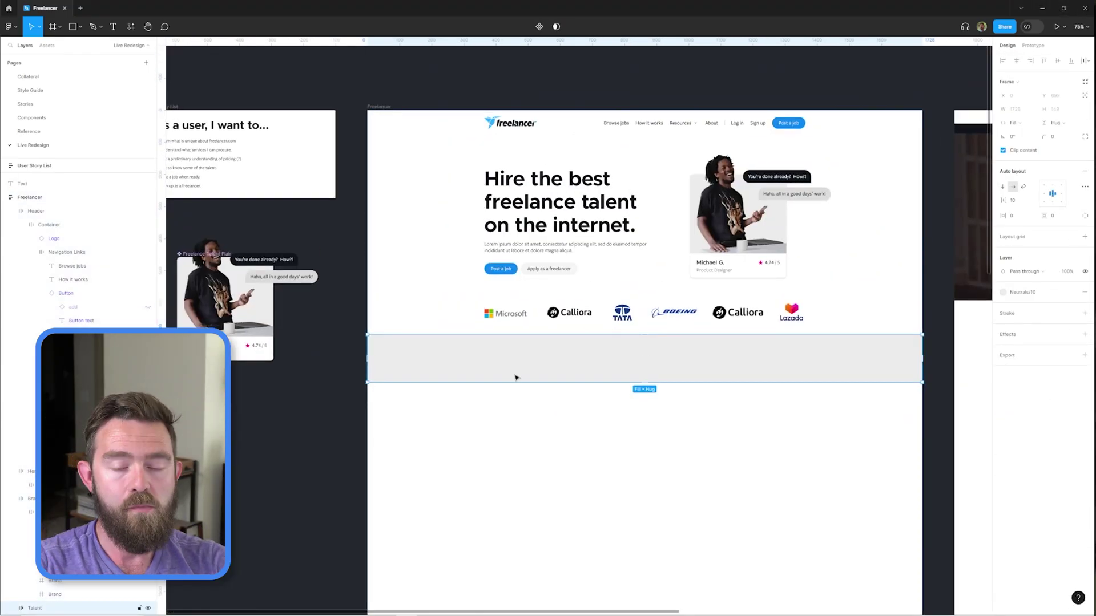
scroll(648, 363, "up", 3)
scroll(423, 284, "down", 4)
scroll(423, 284, "left", 5)
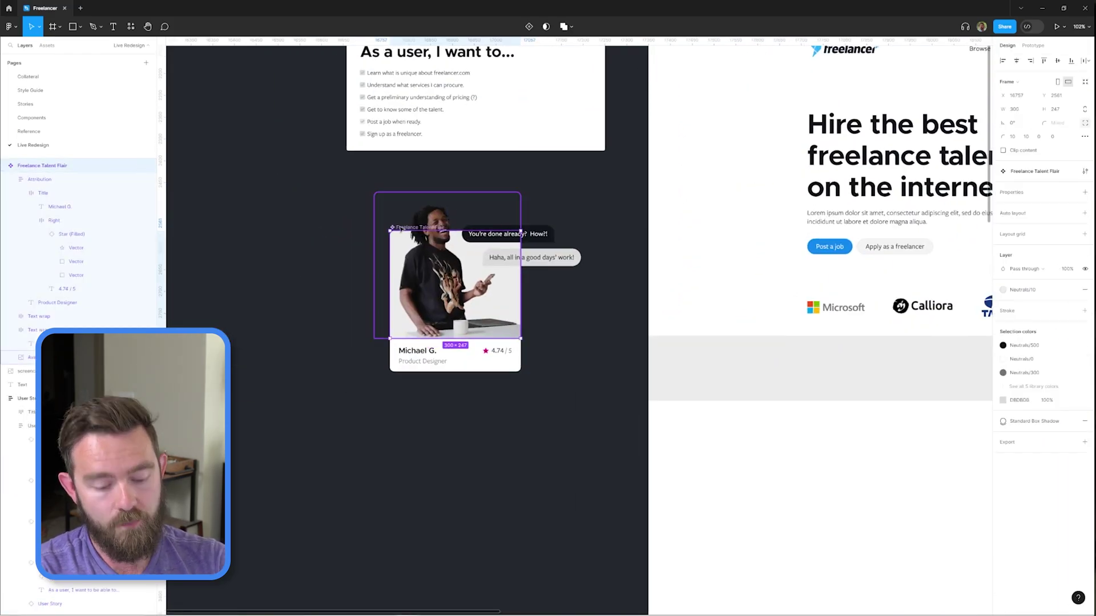
Step: Paste the talent cards into the container as one horizontal row with 194 px photos
scroll(628, 342, "up", 2)
left_click(129, 608)
key("ctrl+v")
scroll(734, 384, "up", 3)
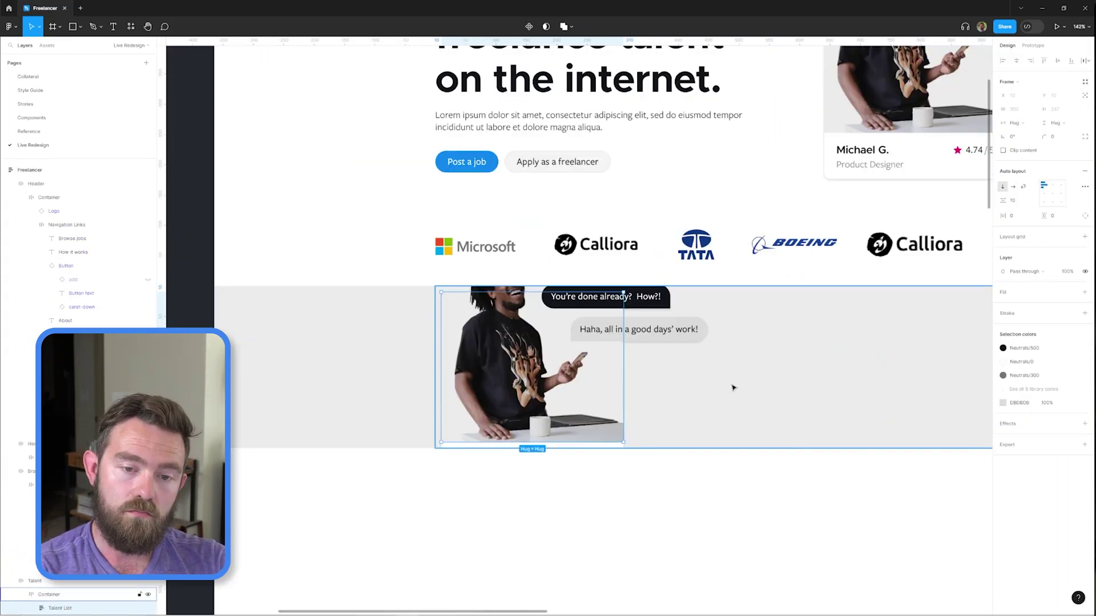
scroll(940, 270, "down", 1)
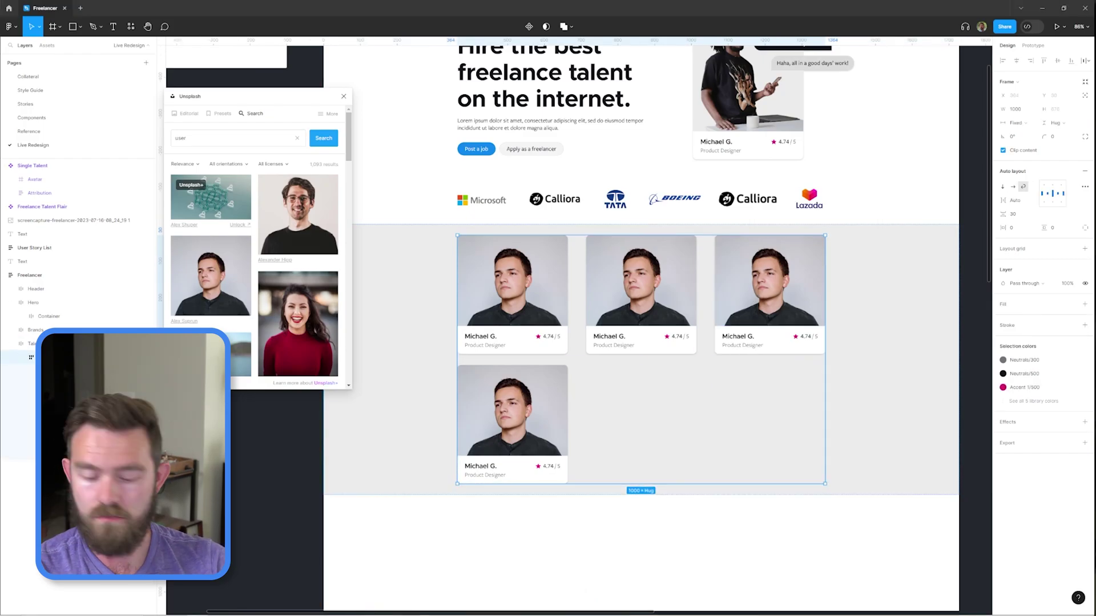
key("shift+Return")
left_click(1012, 187)
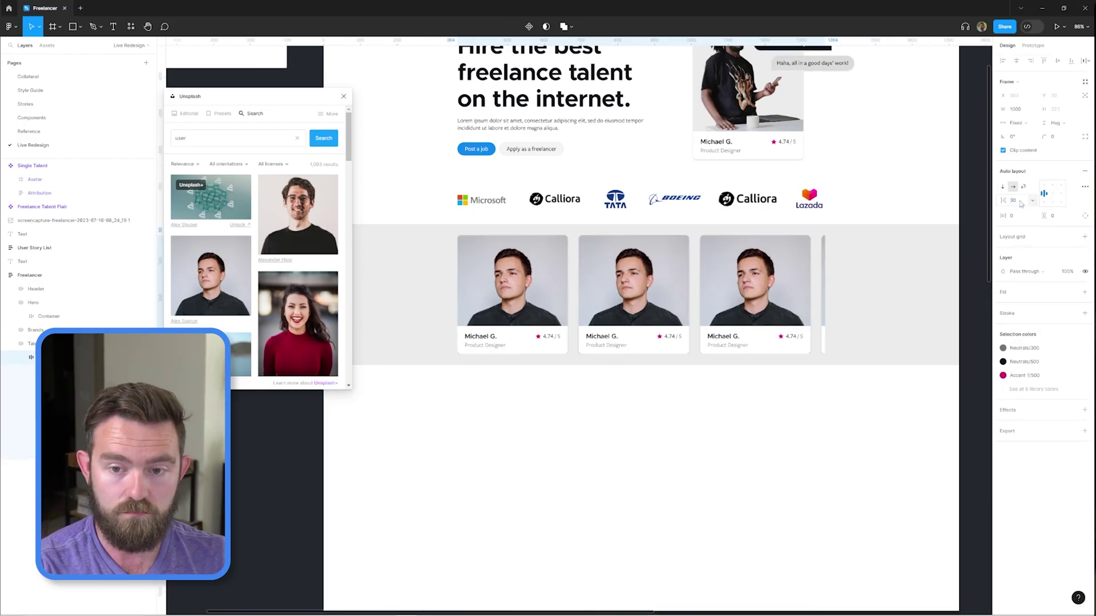
scroll(570, 326, "left", 5)
scroll(456, 342, "up", 3)
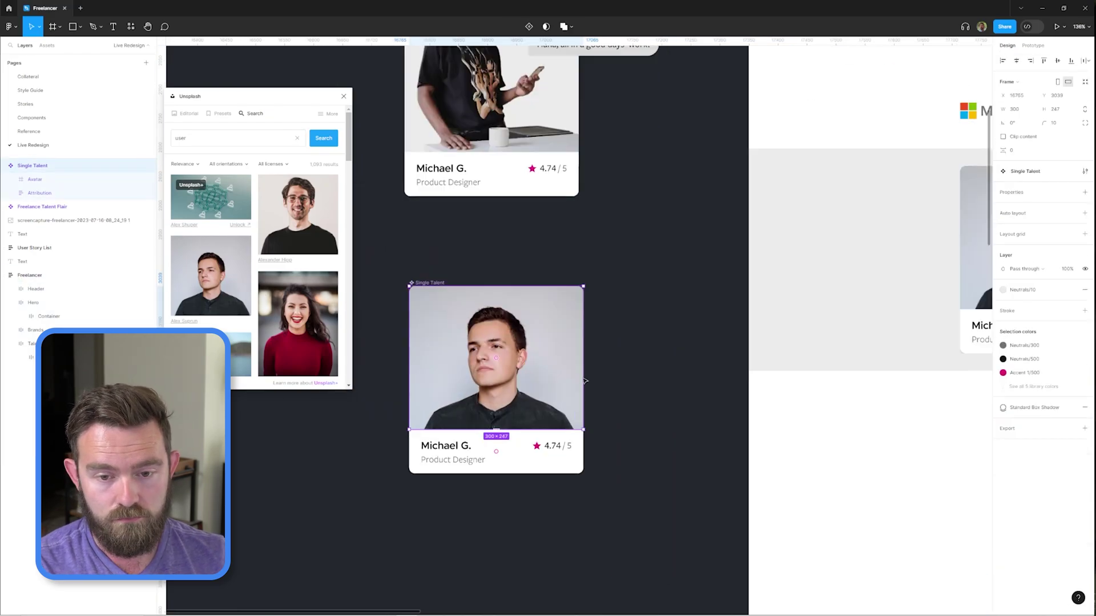
left_click_drag(582, 372, 542, 372)
key("Escape")
Step: Adjust the auto-layout gap between the talent cards in the row
scroll(575, 455, "up", 2)
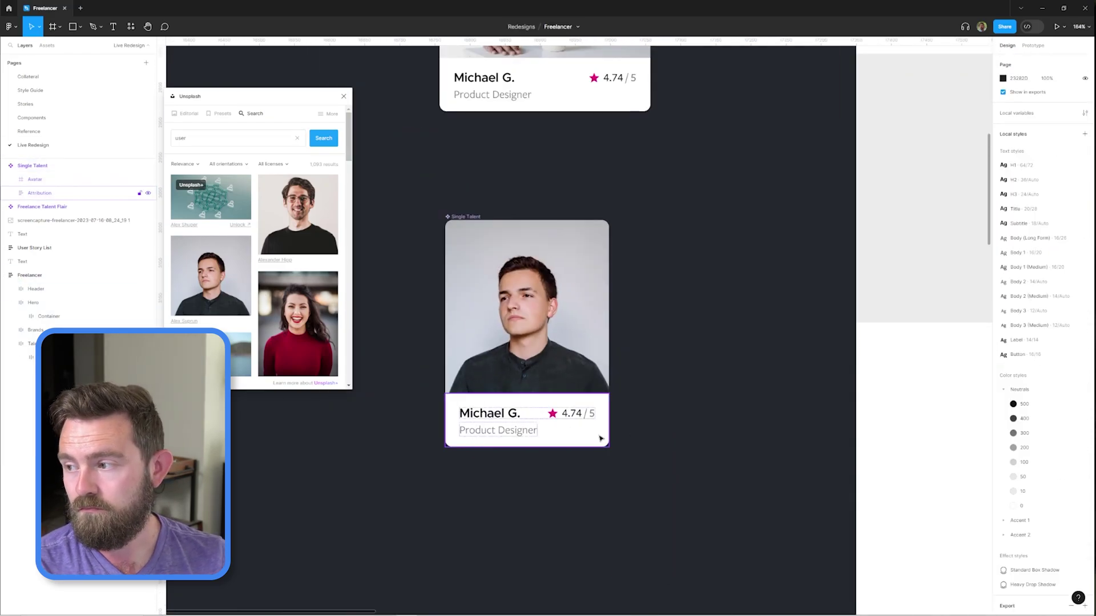
scroll(526, 331, "down", 3)
scroll(571, 285, "right", 4)
left_click(498, 280)
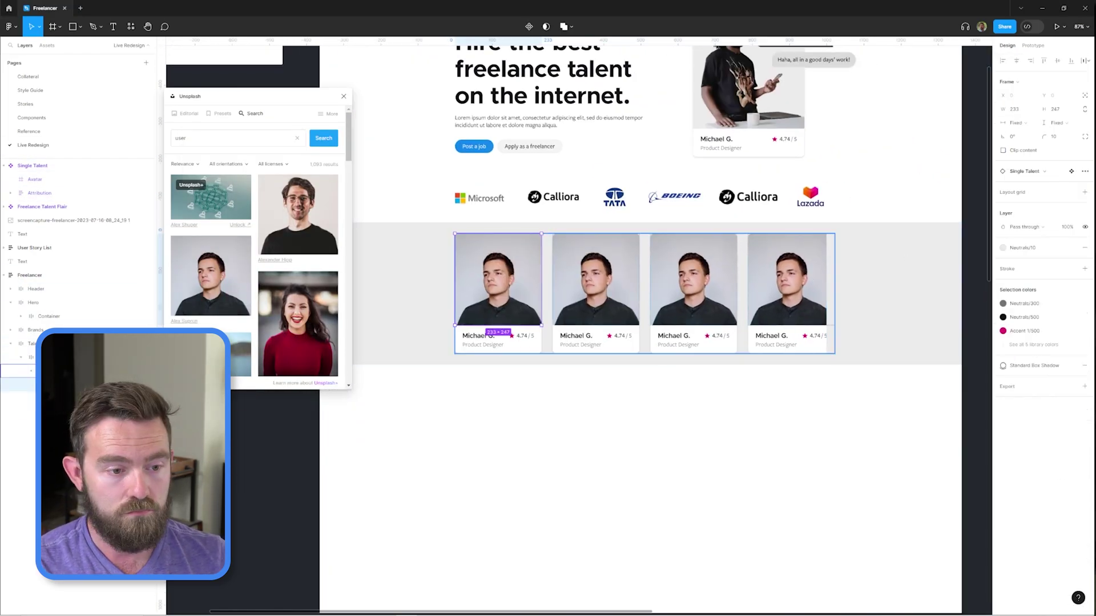
scroll(913, 274, "left", 2)
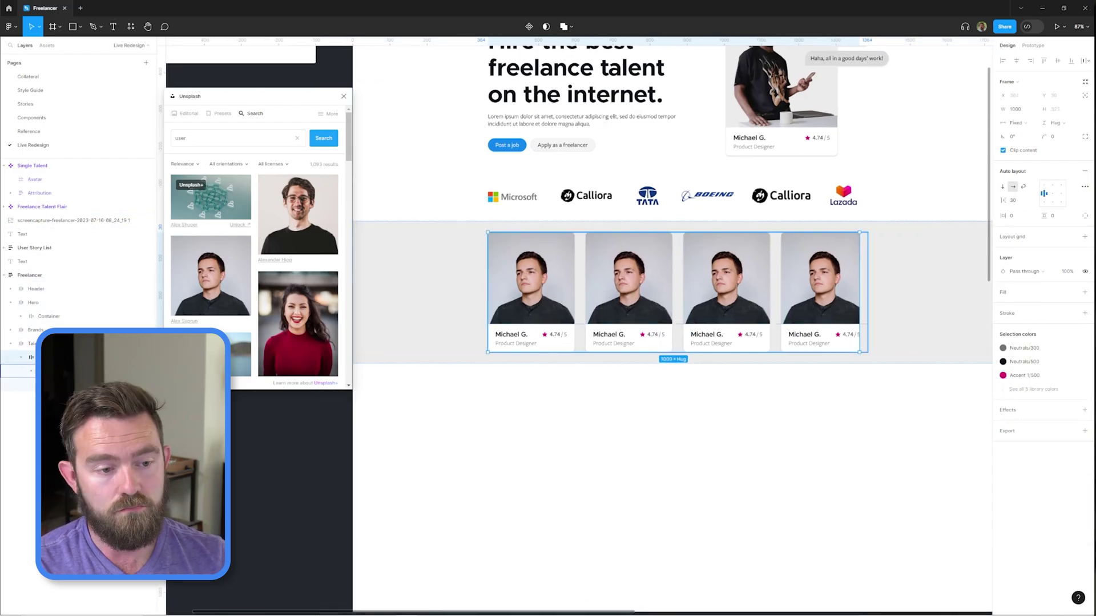
left_click(887, 273)
scroll(668, 320, "down", 1)
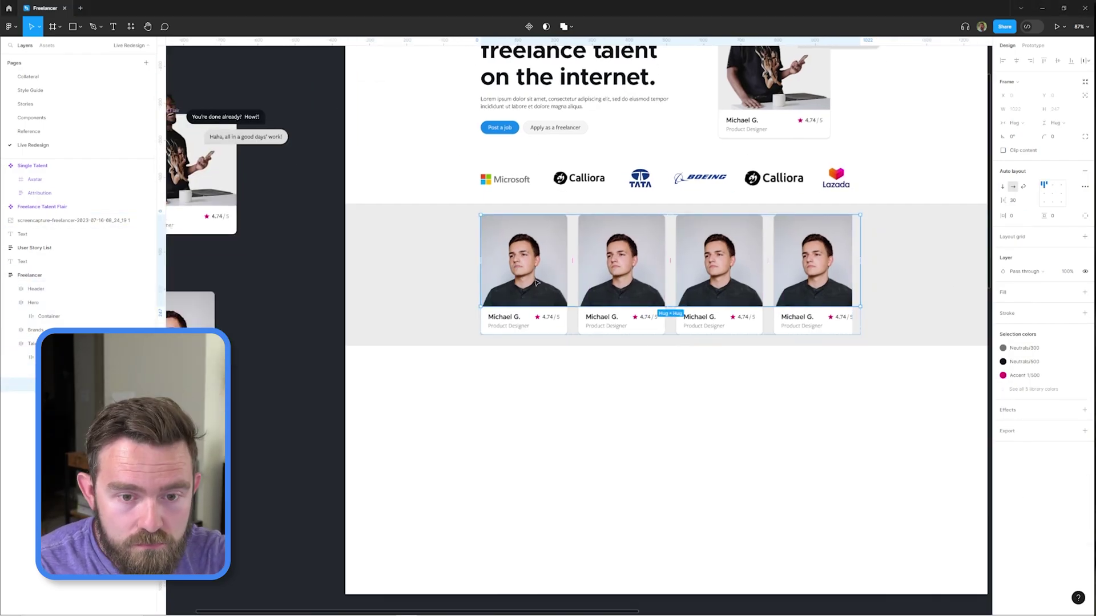
left_click(1030, 200)
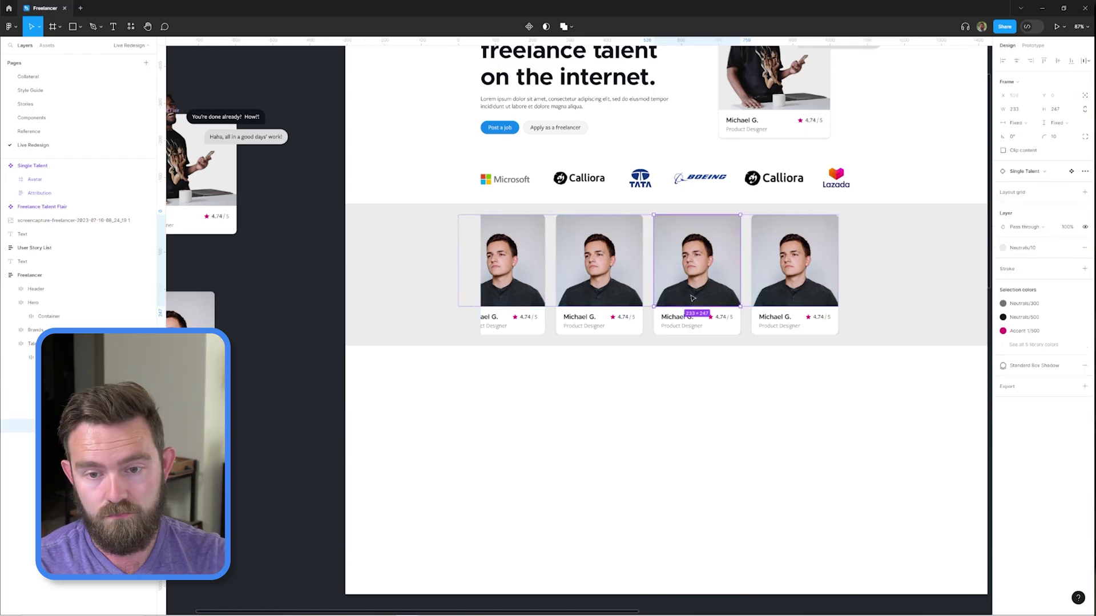
scroll(651, 320, "down", 3)
scroll(651, 320, "up", 2)
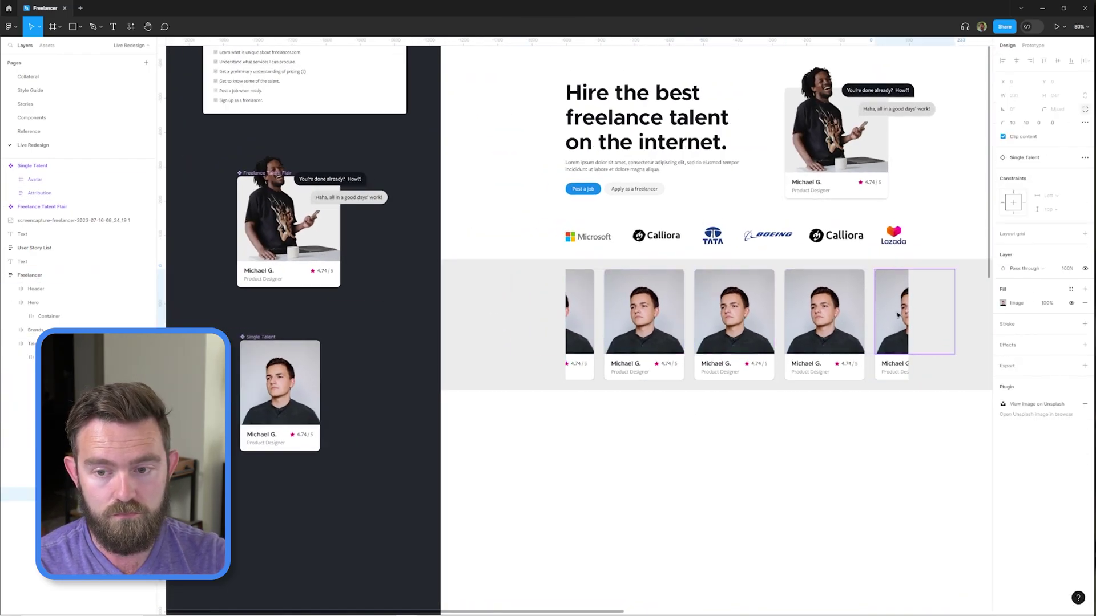
Step: Swap card photos for varied Unsplash portraits, including a red-haired woman
key("ctrl+alt+p")
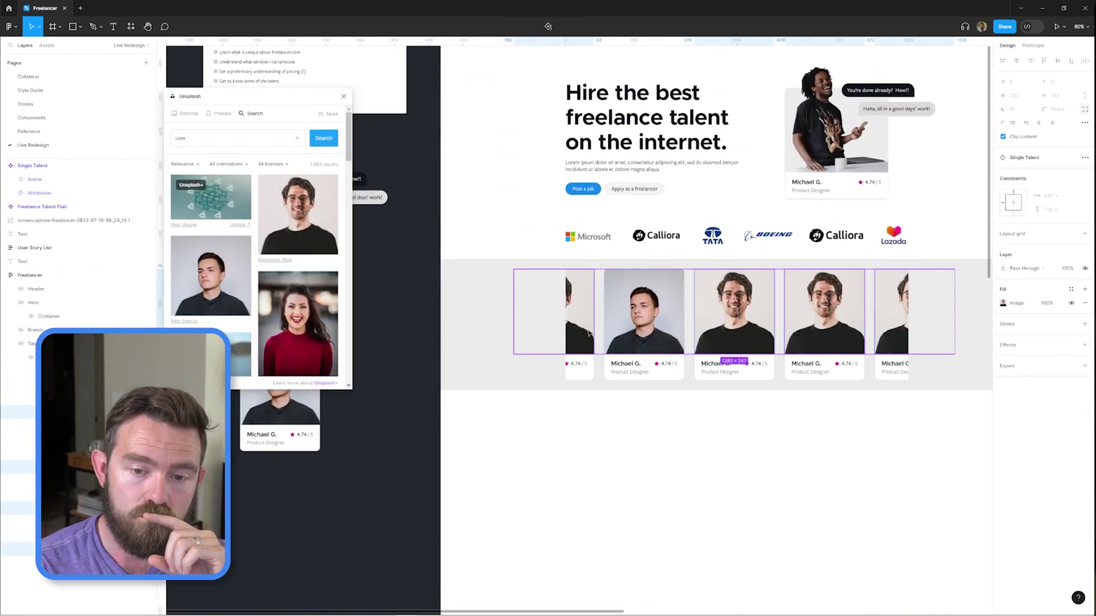
left_click(322, 319)
scroll(257, 274, "down", 3)
key("Tab")
left_click(298, 189)
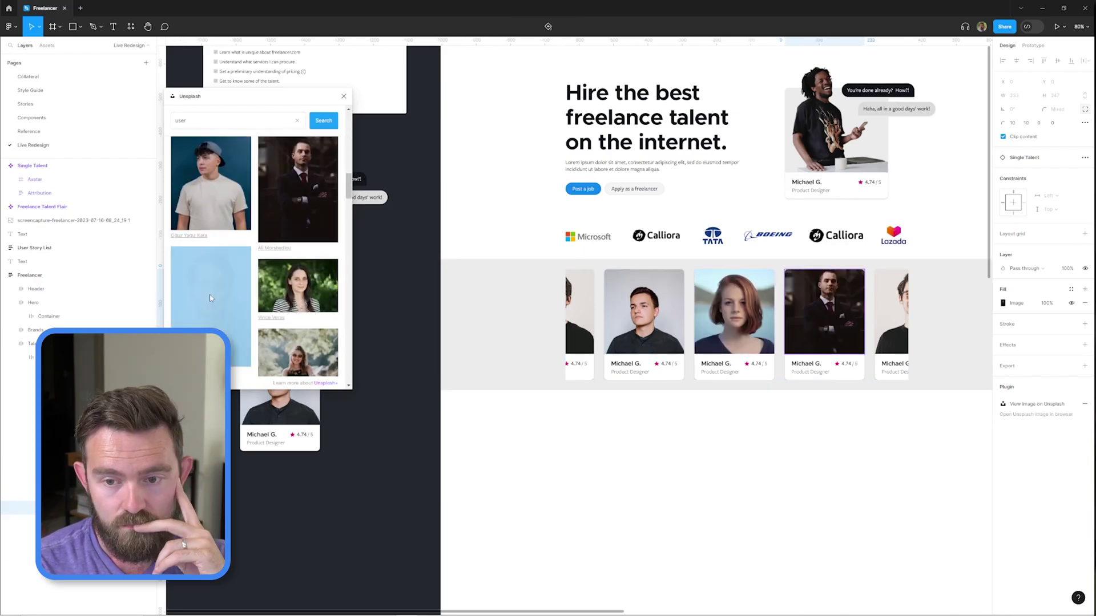
scroll(285, 228, "down", 10)
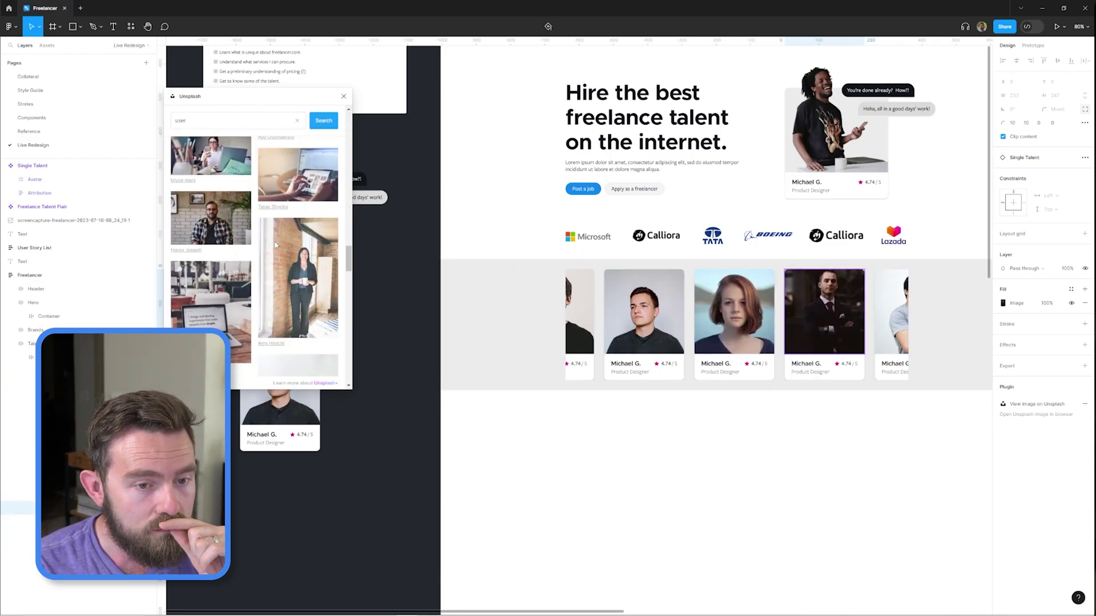
scroll(276, 245, "down", 3)
left_click(298, 301)
Step: Add a left arrow button beside the card row and a copy at its right end
left_click(663, 452)
scroll(652, 302, "up", 3)
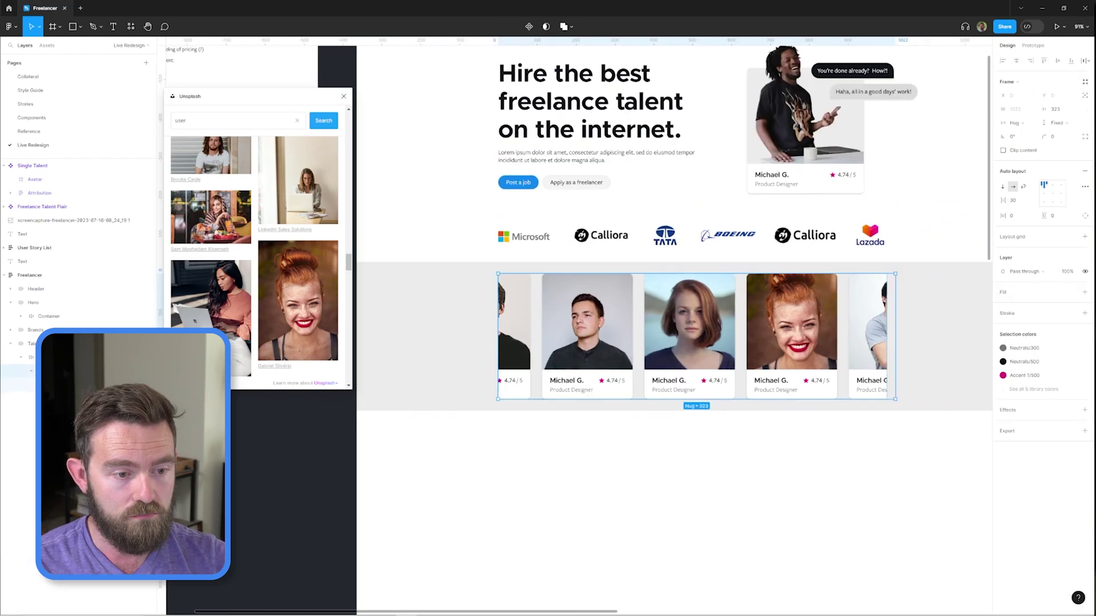
left_click(344, 95)
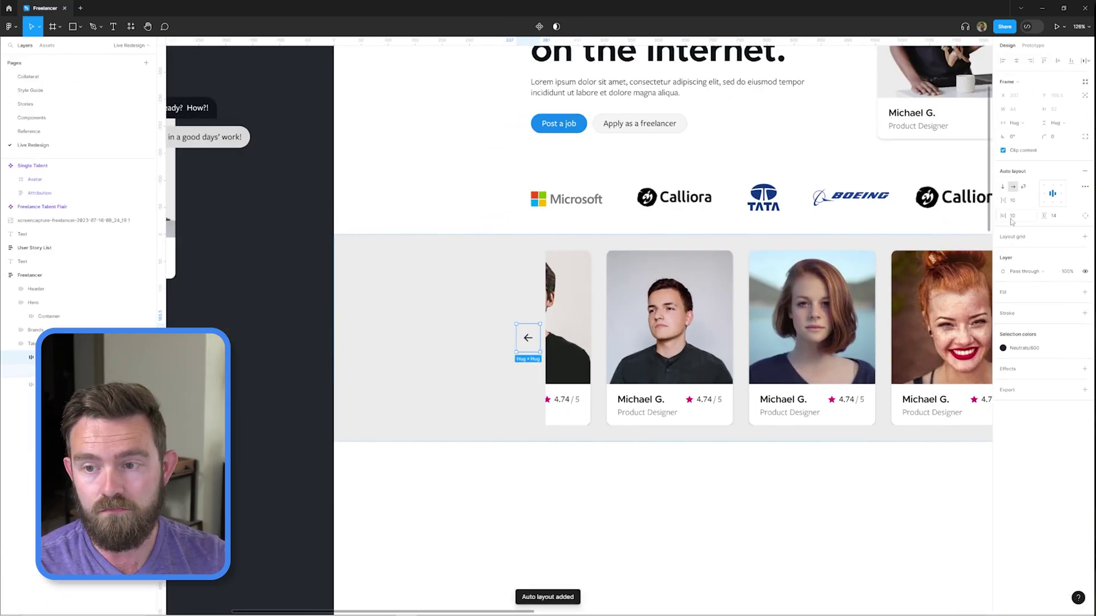
scroll(640, 315, "up", 2)
scroll(640, 316, "down", 4)
key("ctrl+d")
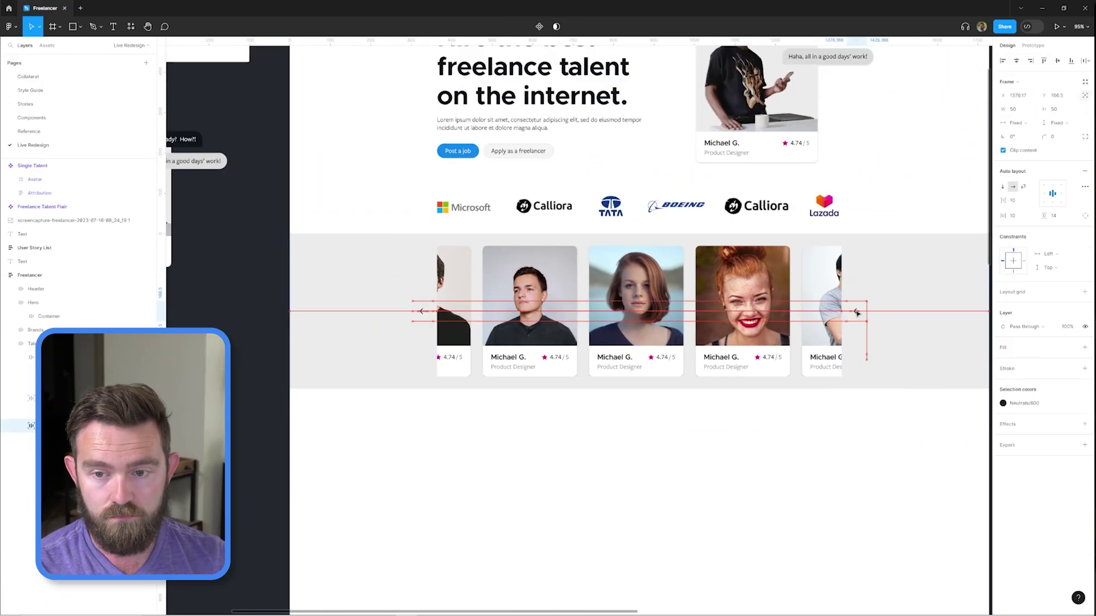
left_click_drag(857, 313, 856, 311)
Step: Add the heading 'World-class designers & developers for your project.' above the carousel
scroll(643, 240, "down", 1)
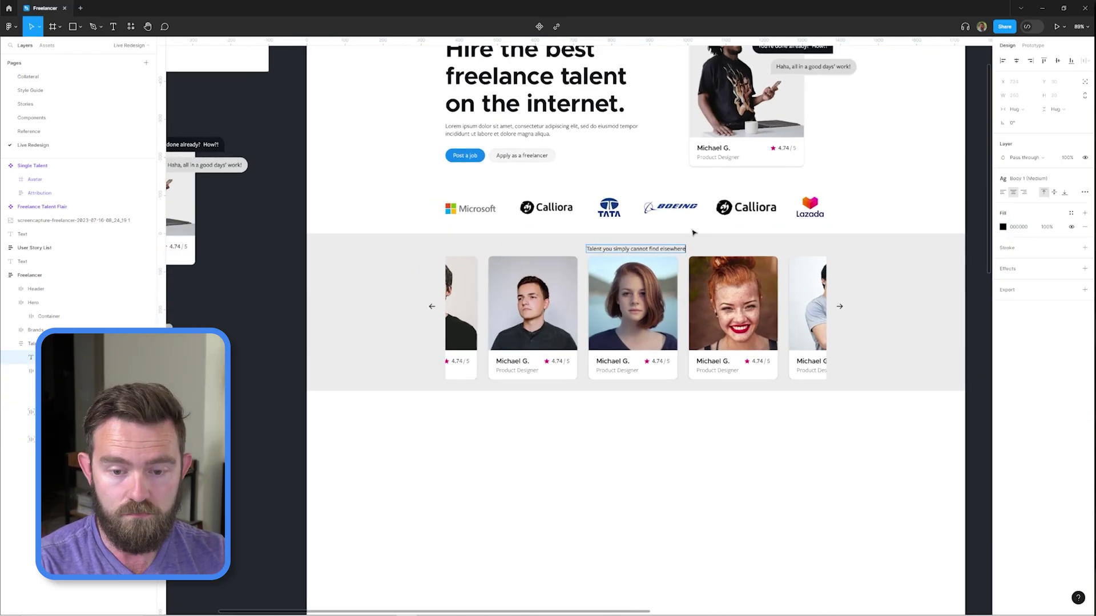
scroll(693, 232, "up", 2)
scroll(693, 232, "down", 2)
type("World class designers, developers & project managers.")
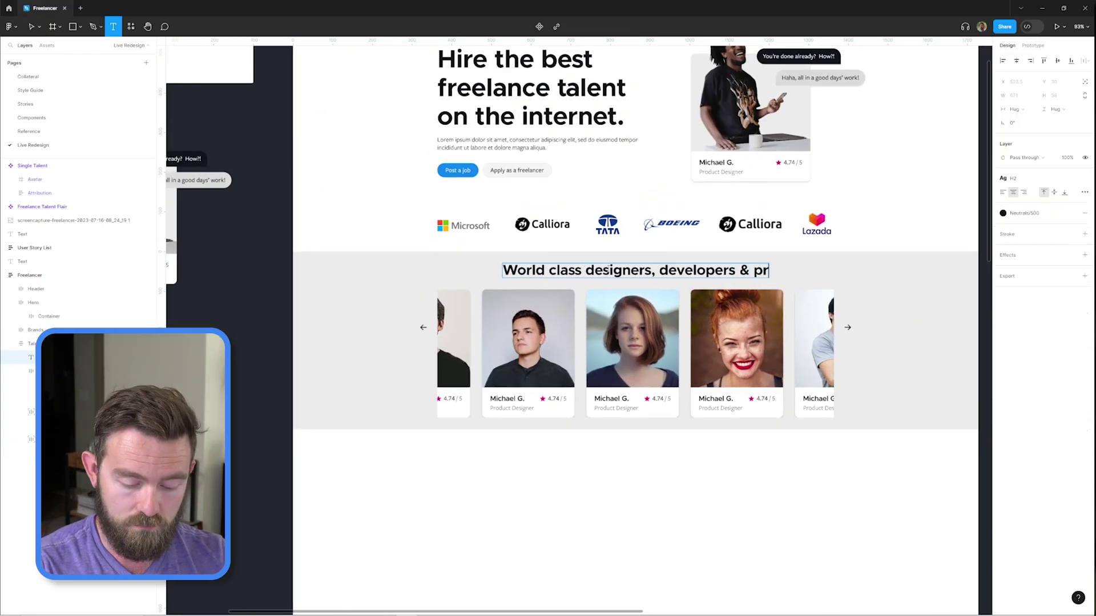
key("Return")
scroll(648, 325, "down", 3)
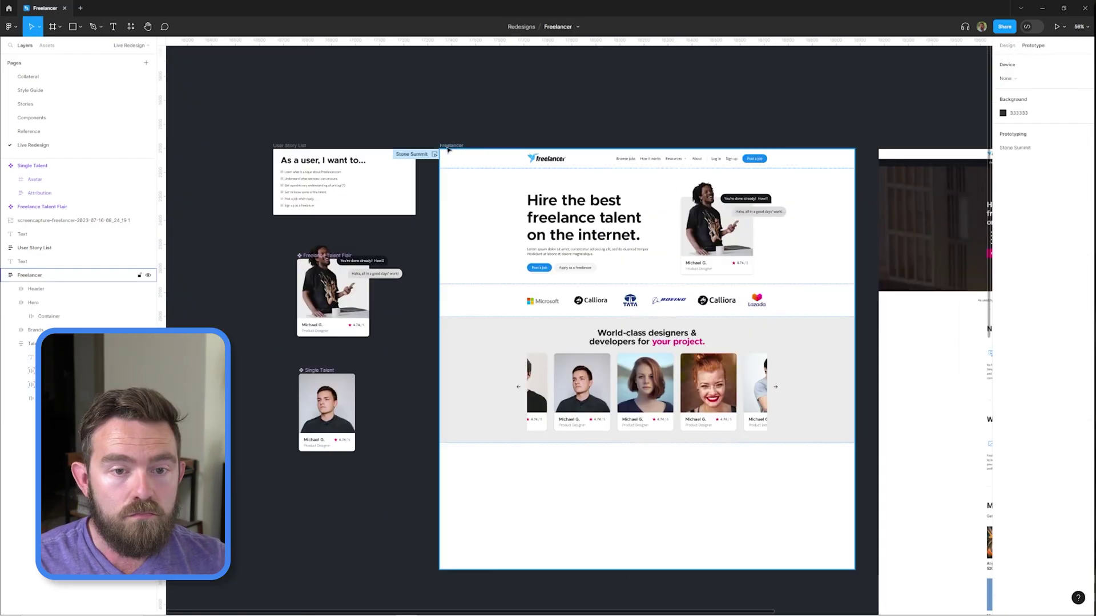
Step: Preview the prototype, then fill the description with a Content Reel testimonial in Body 1
key("shift+space")
left_click(476, 53)
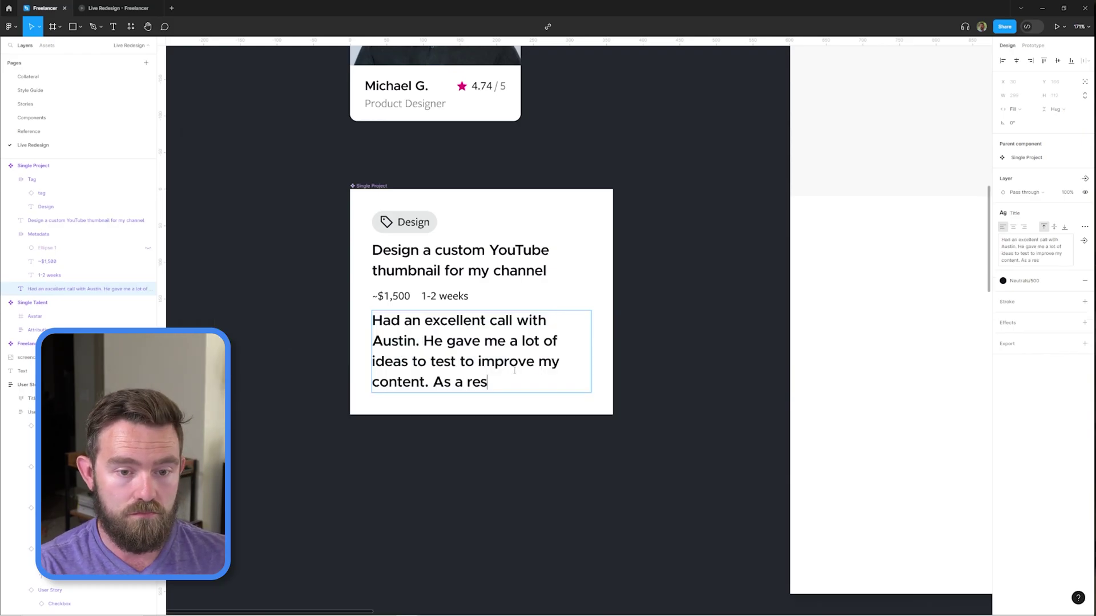
key("ctrl+a")
key("ctrl+alt+p")
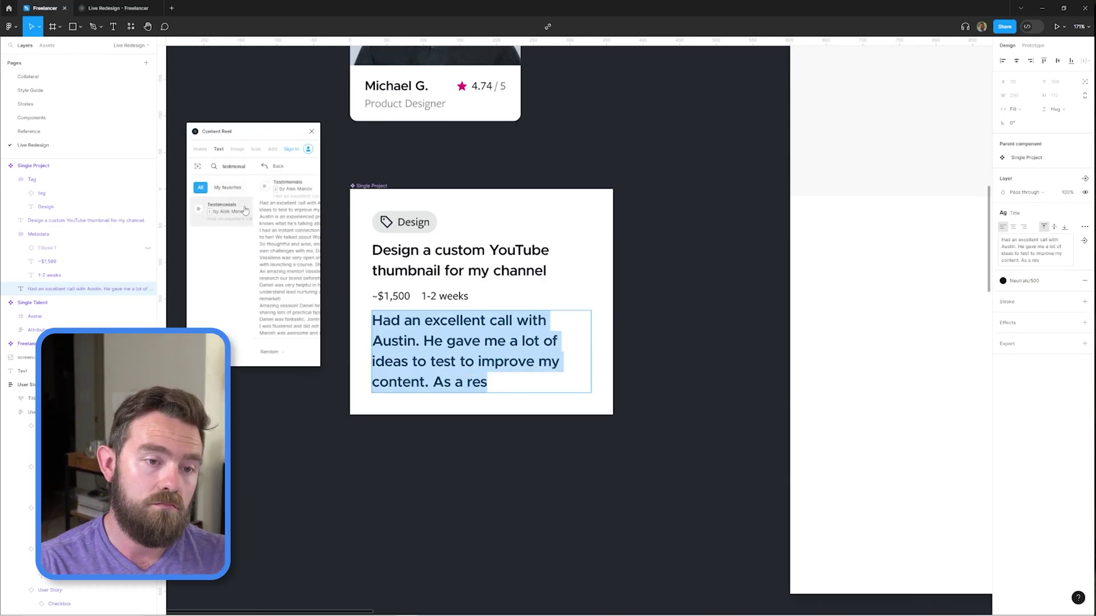
left_click(245, 210)
left_click(1014, 213)
left_click(1028, 318)
scroll(506, 325, "up", 2)
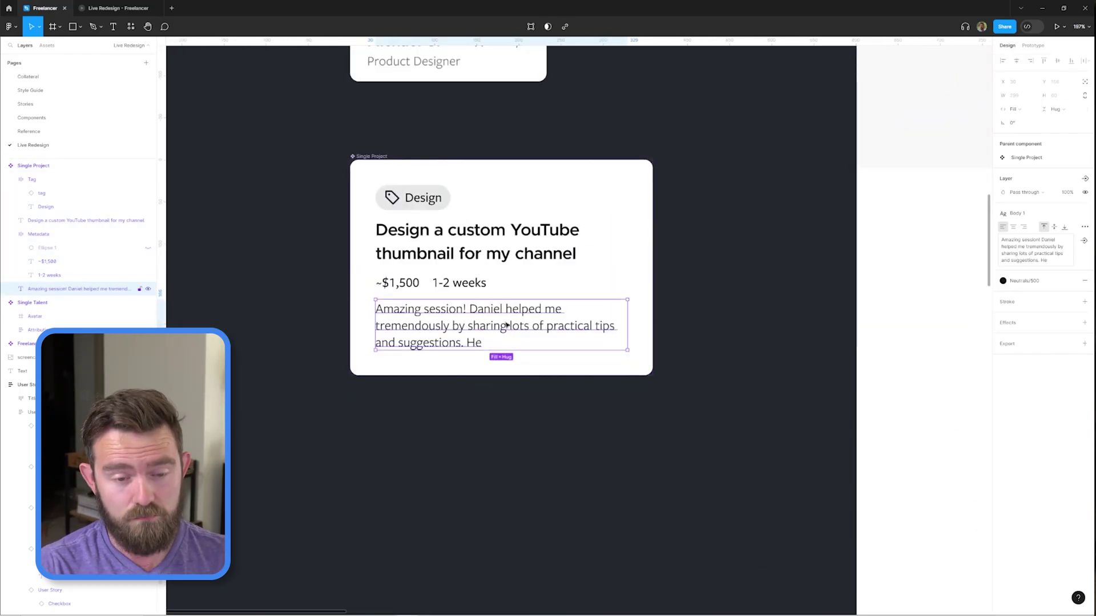
Step: Place star icons above the review, making the last star an outline
key("shift+i")
left_click_drag(128, 204, 383, 309)
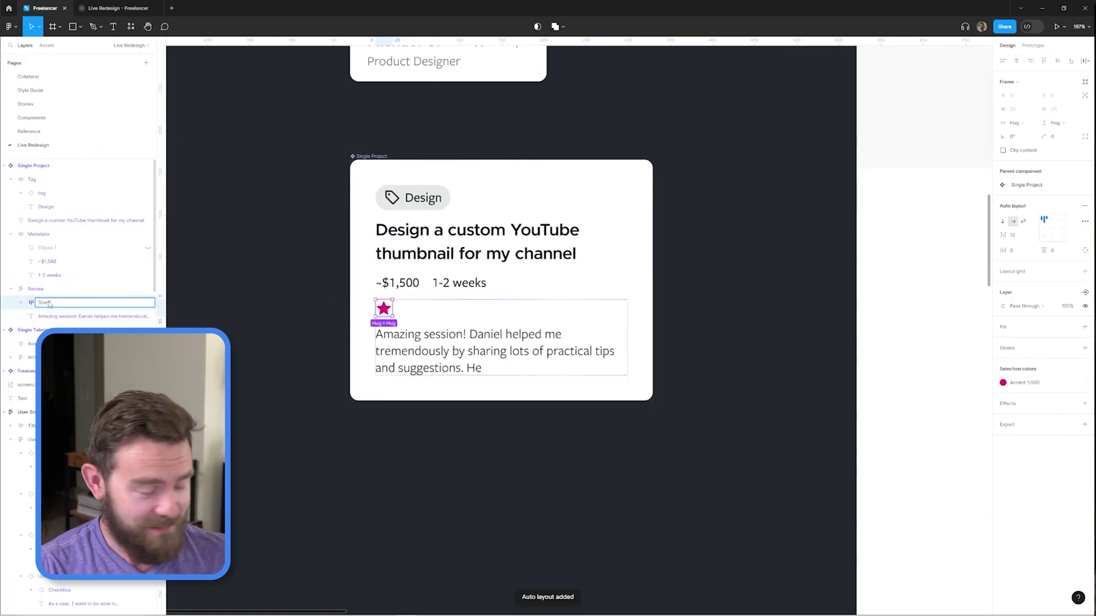
left_click(1033, 288)
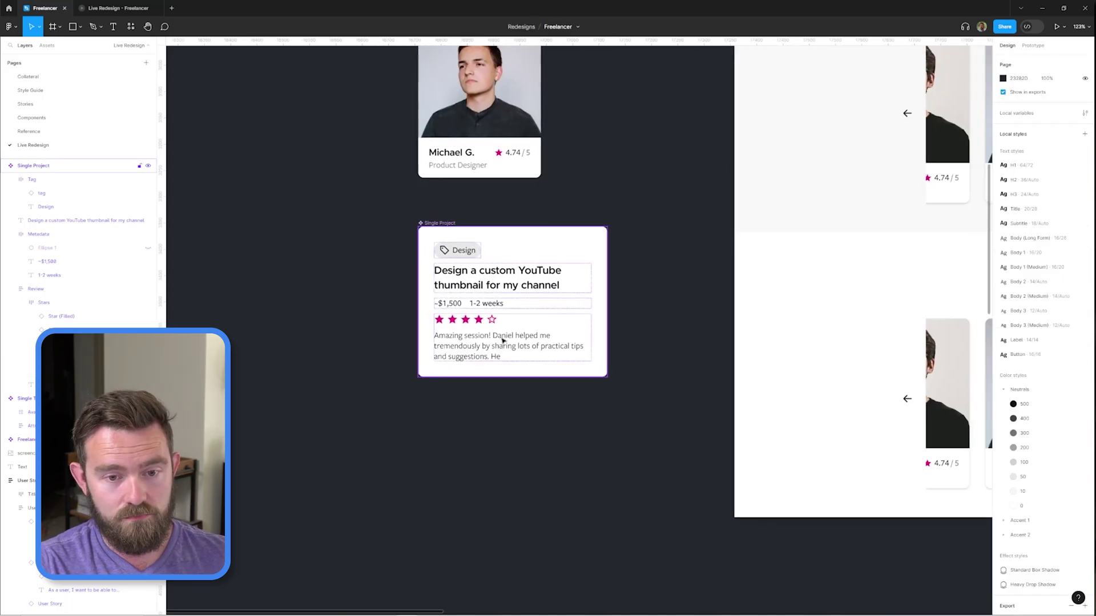
double_click(512, 367)
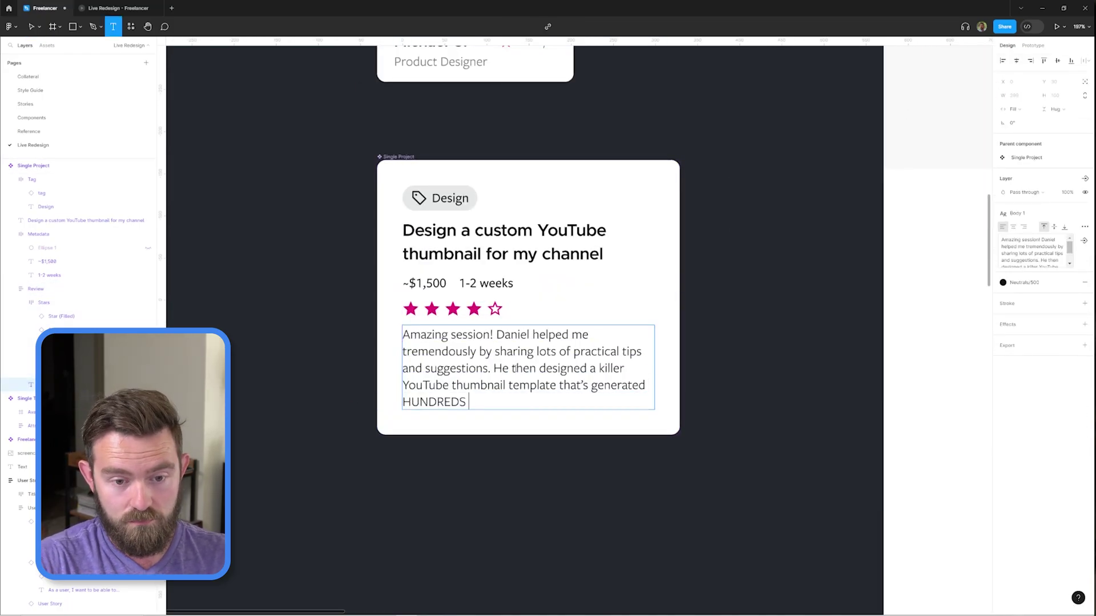
key("ctrl+z")
scroll(493, 323, "down", 2)
key("Escape")
key("Escape")
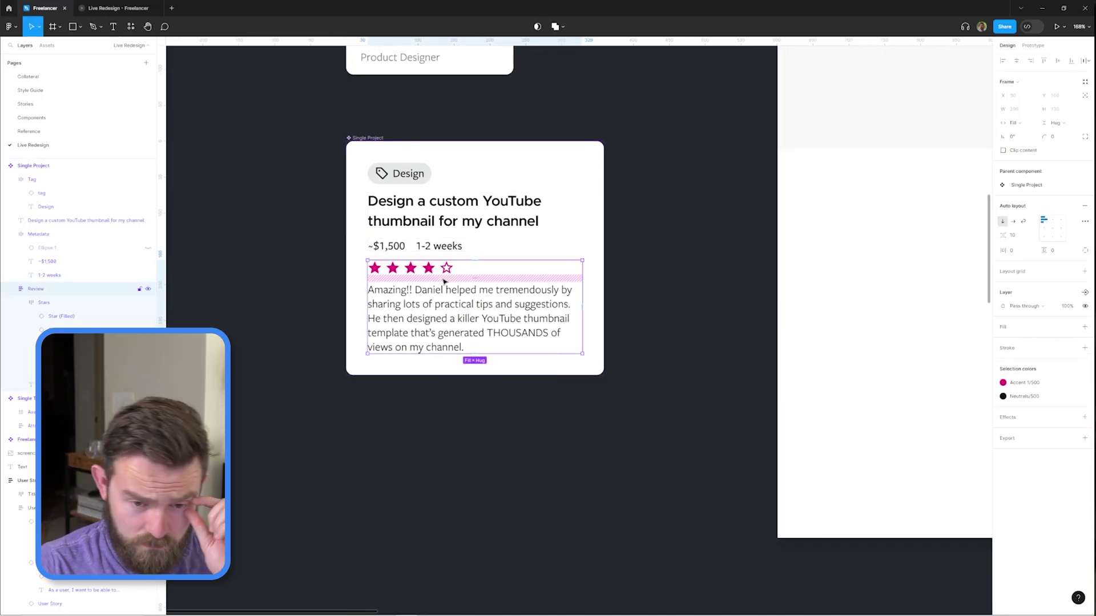
Step: Draw a circle before the reviewer name and fill it with a male Content Reel avatar
key("shift+a")
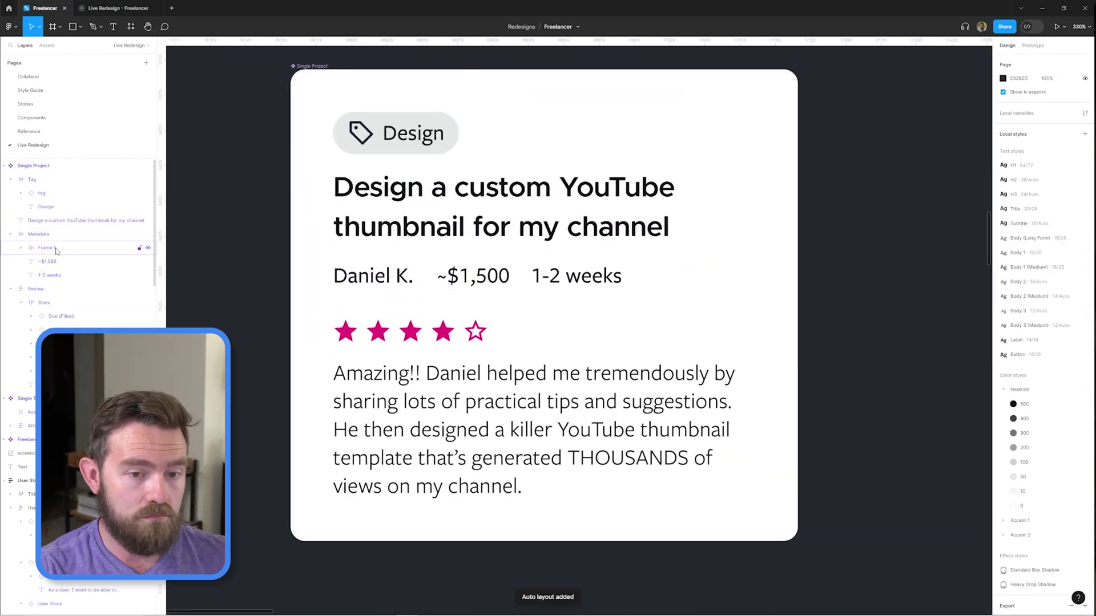
key("o")
scroll(306, 299, "up", 3)
left_click_drag(332, 263, 355, 293)
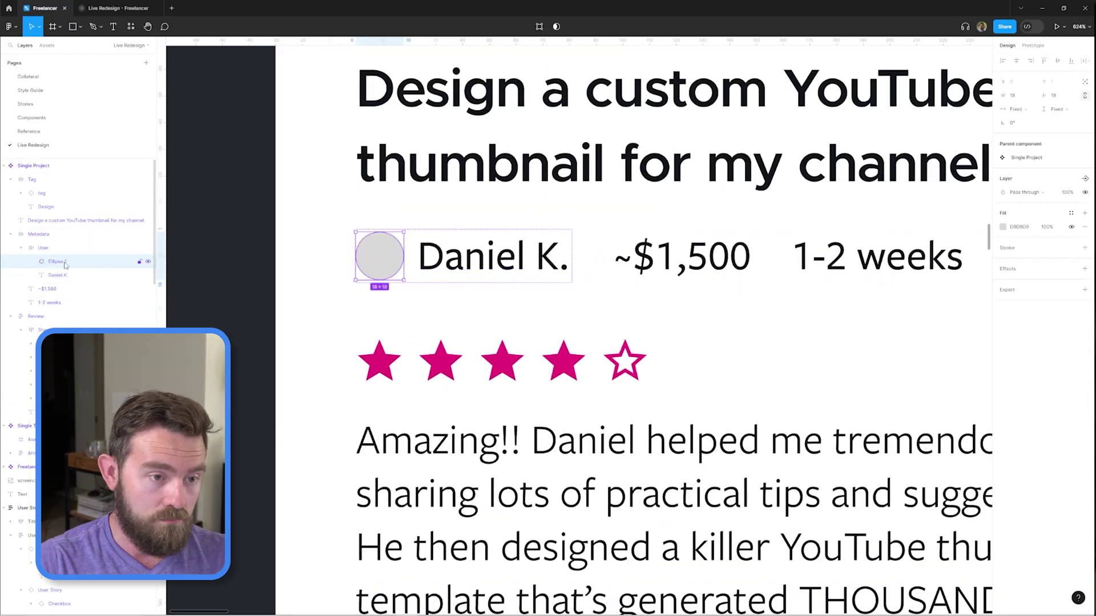
key("ctrl+alt+p")
left_click(230, 186)
left_click(234, 210)
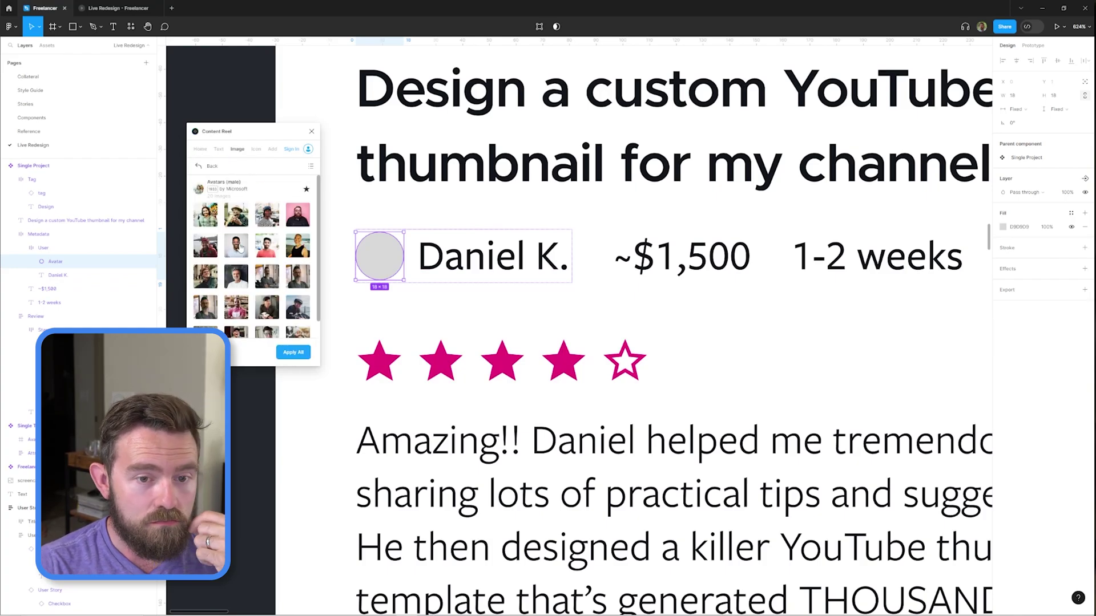
left_click(312, 132)
Step: Label the full-width hire button 'Hire Daniel'
key("Escape")
scroll(690, 338, "down", 5)
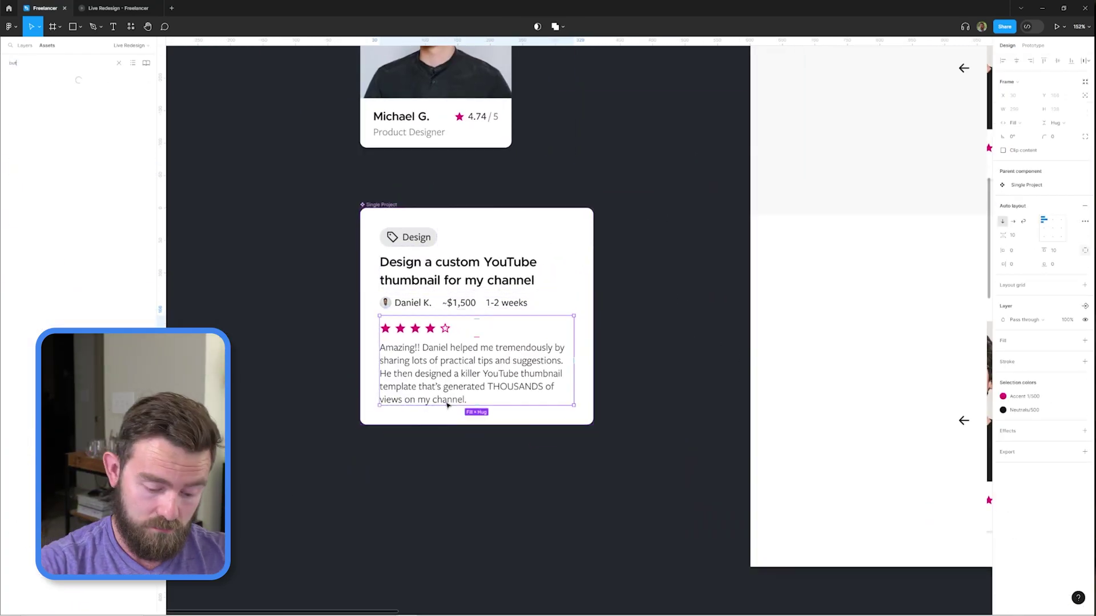
type("Hire da")
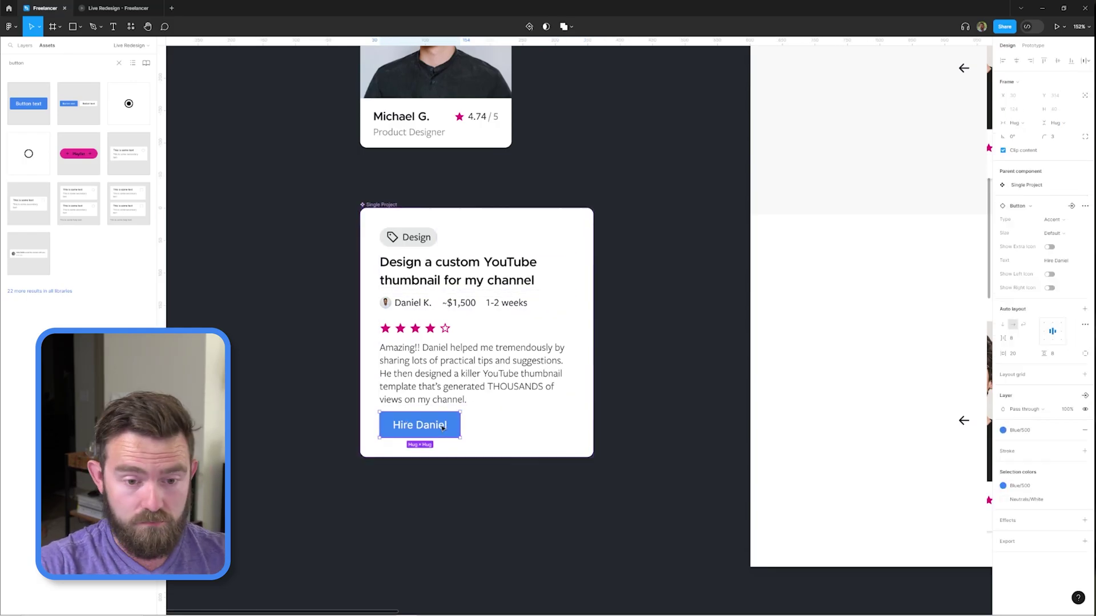
key("Escape")
scroll(622, 424, "up", 2)
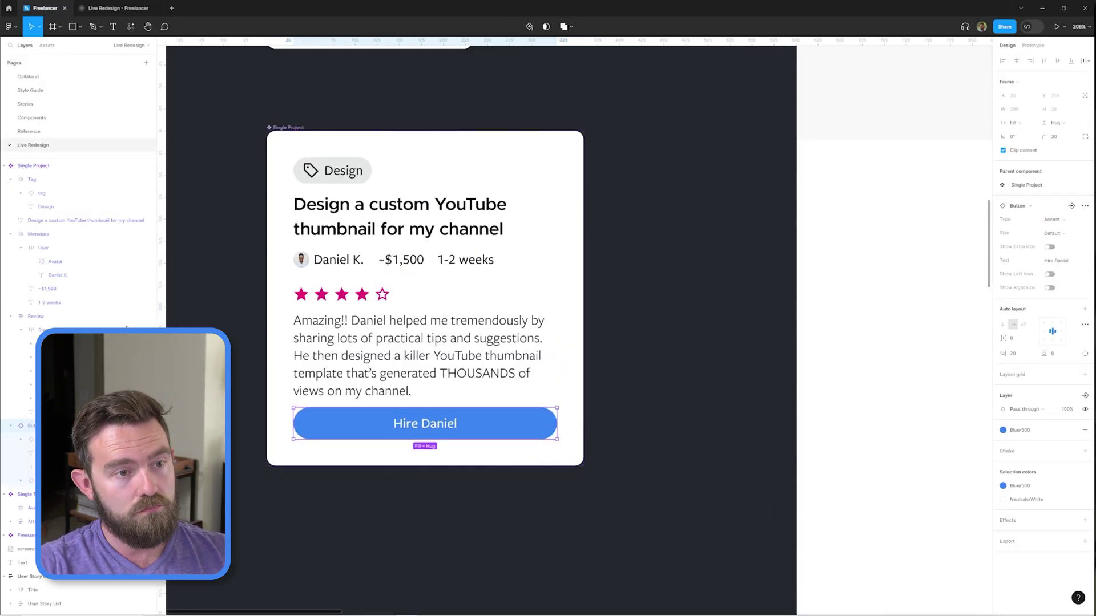
Step: Insert the Single Project card instance into the Recent projects row and select that row
scroll(628, 309, "down", 5)
key("ctrl+shift+r")
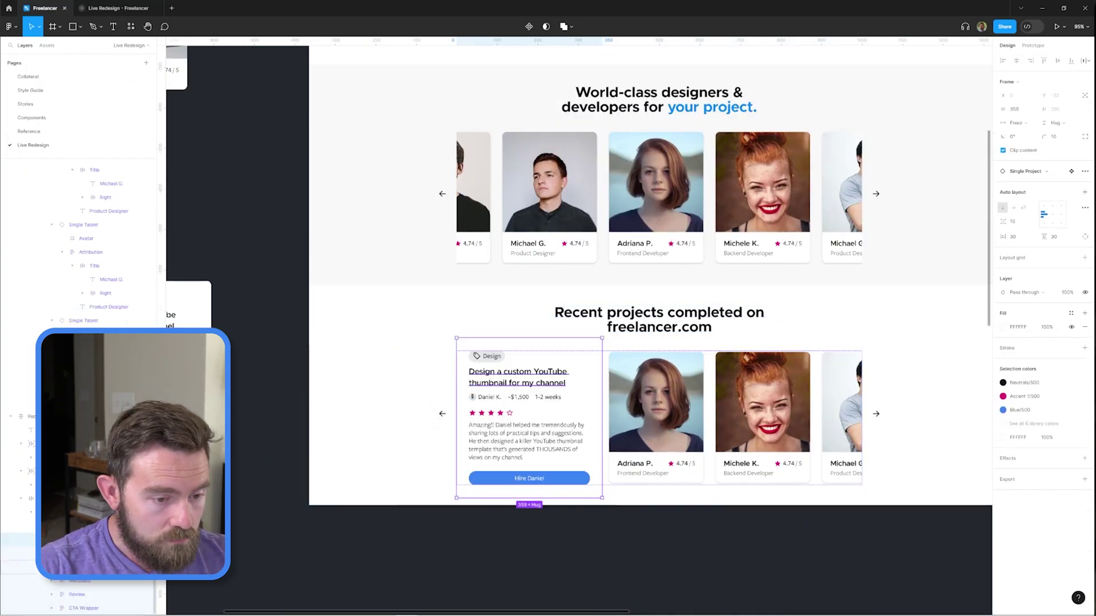
scroll(490, 412, "down", 3)
scroll(665, 516, "up", 3)
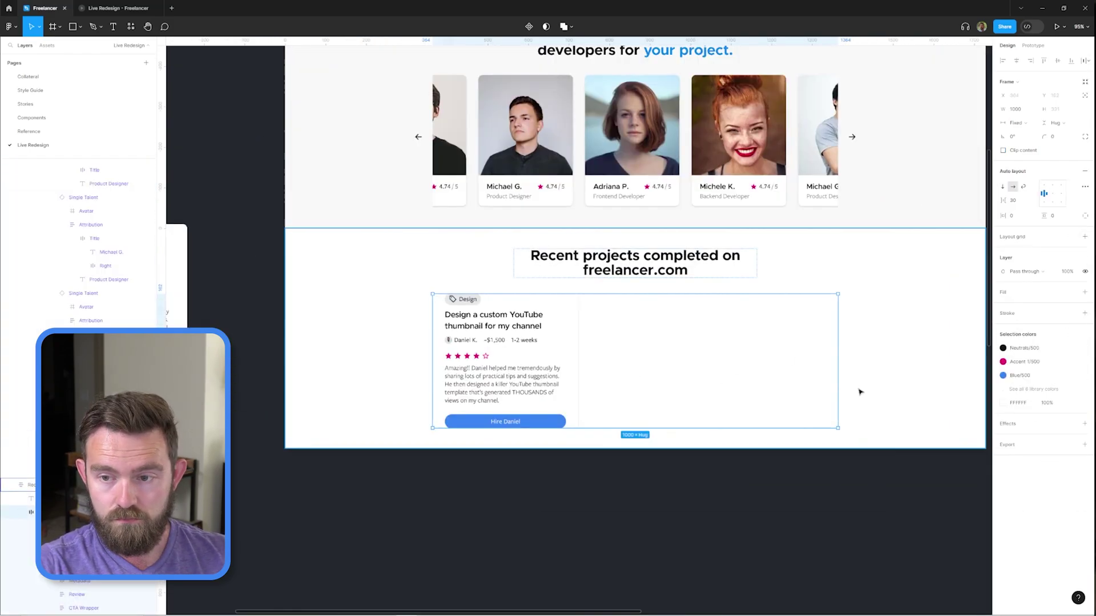
scroll(665, 517, "left", 5)
scroll(390, 333, "right", 5)
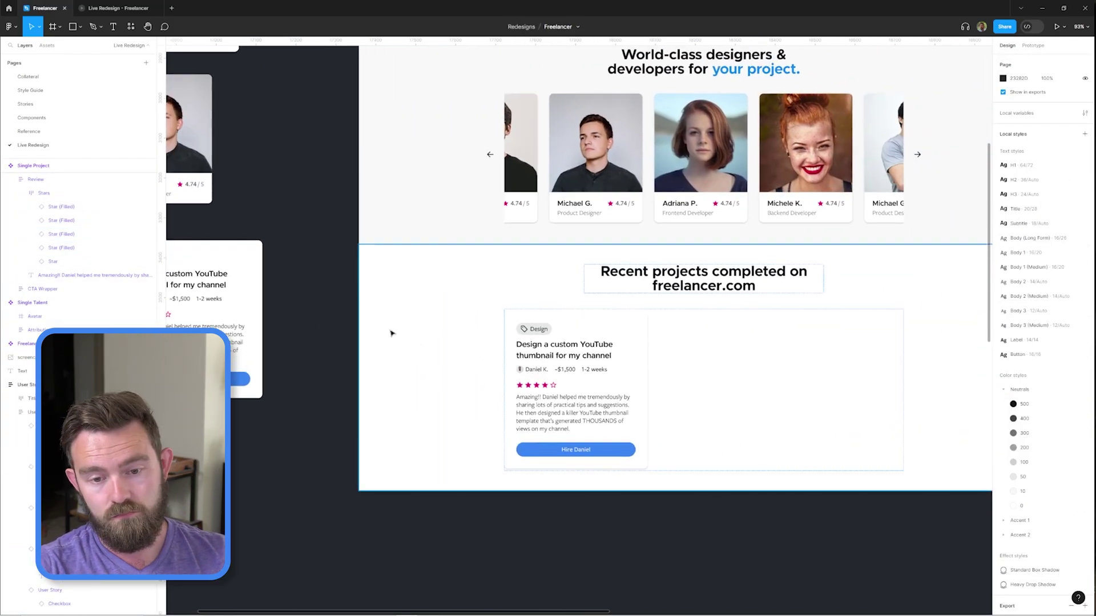
scroll(524, 352, "left", 5)
scroll(513, 343, "up", 5)
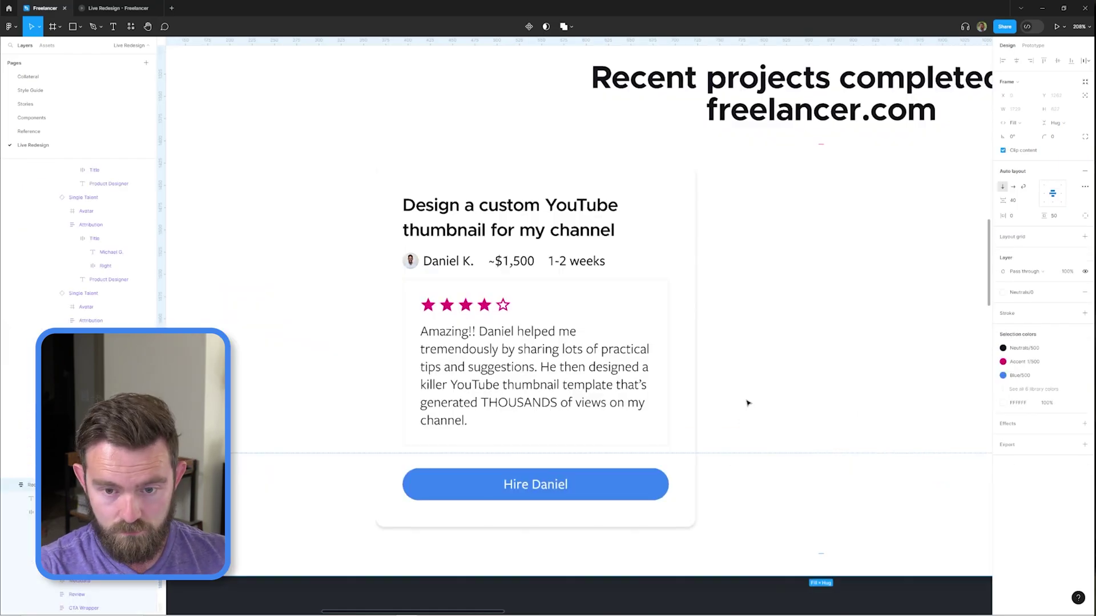
scroll(808, 312, "down", 5)
scroll(785, 362, "left", 3)
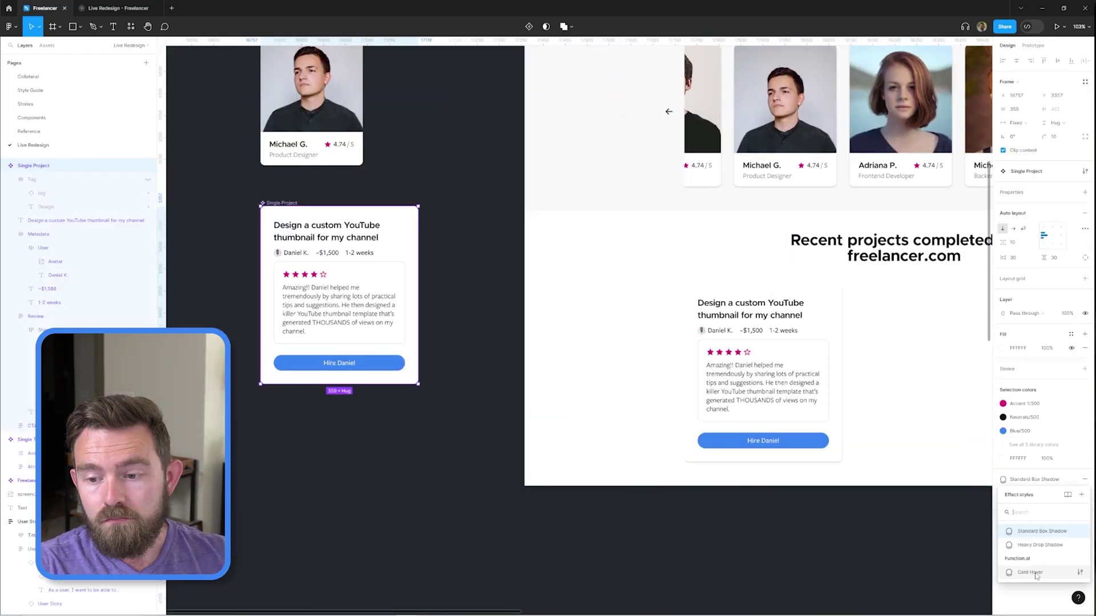
scroll(856, 286, "right", 2)
left_click(947, 251)
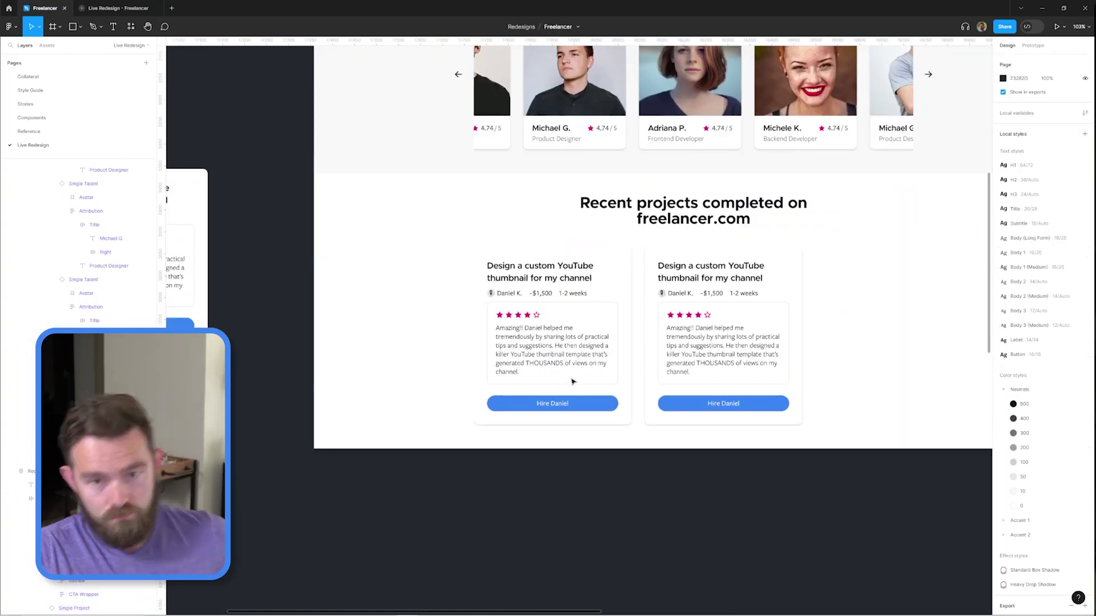
scroll(679, 285, "up", 3)
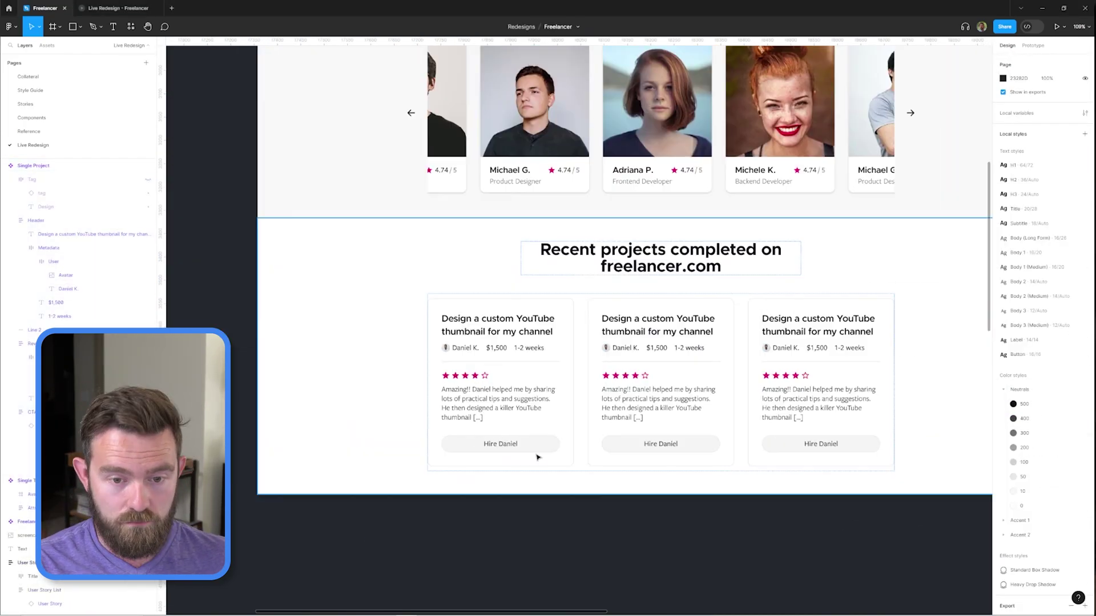
Step: Add a new frame above the project cards, stacked vertically with them
key("f")
left_click(462, 296)
key("shift+a")
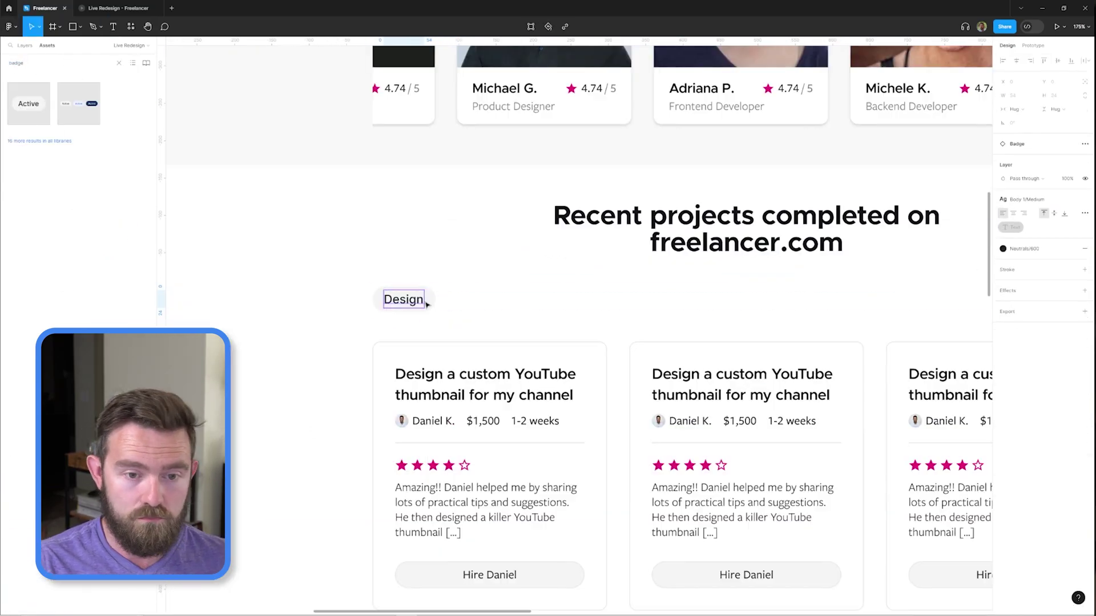
Step: Enable badge counters, relabel one 'Mobile Development', and style counters Body 3 (Medium) in grey
left_click(1050, 253)
key("alt+1")
key("Escape")
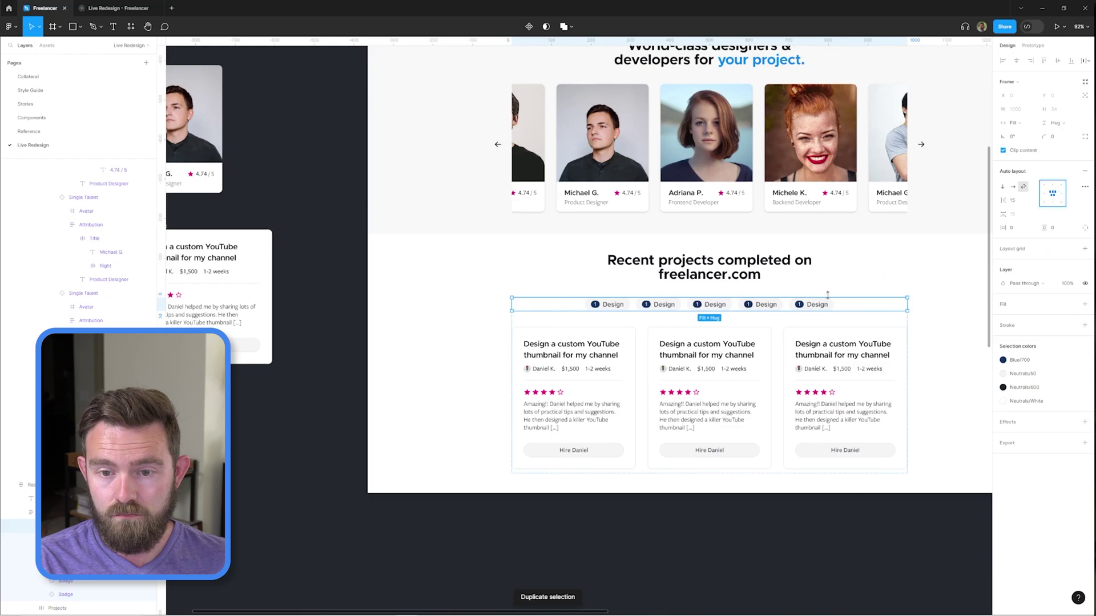
double_click(808, 307)
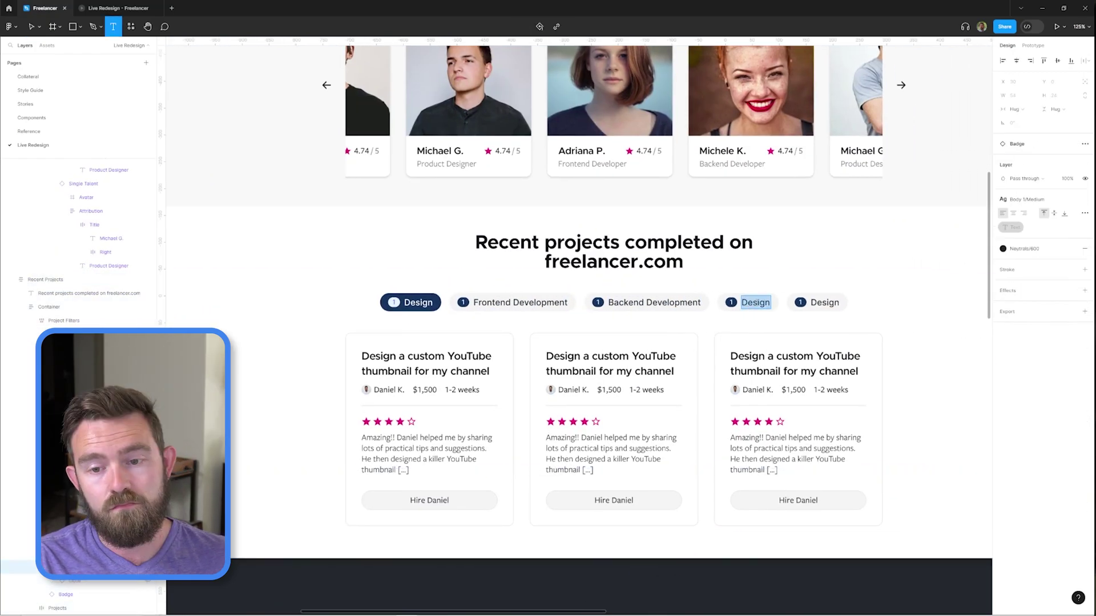
type("Mobile Development")
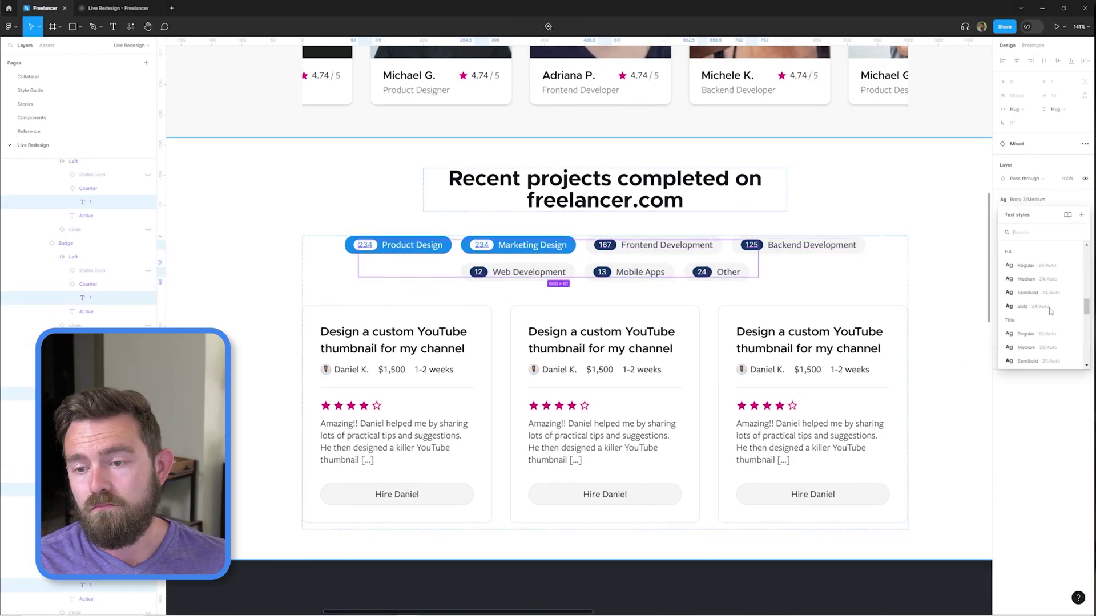
left_click(1042, 296)
key("Escape")
key("Escape")
key("Escape")
scroll(900, 389, "up", 2)
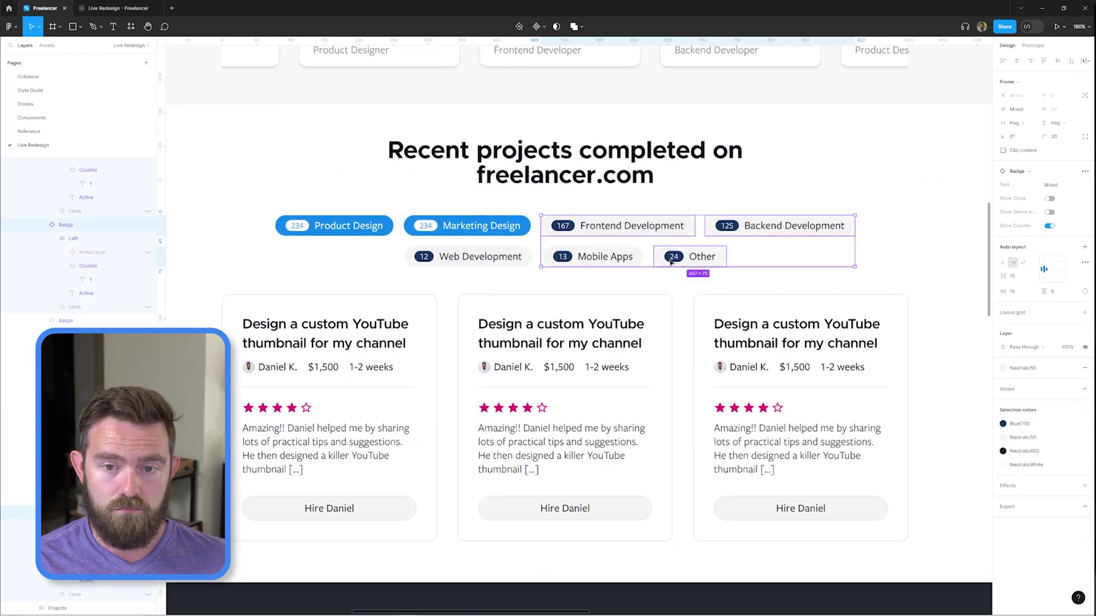
key("ctrl+z")
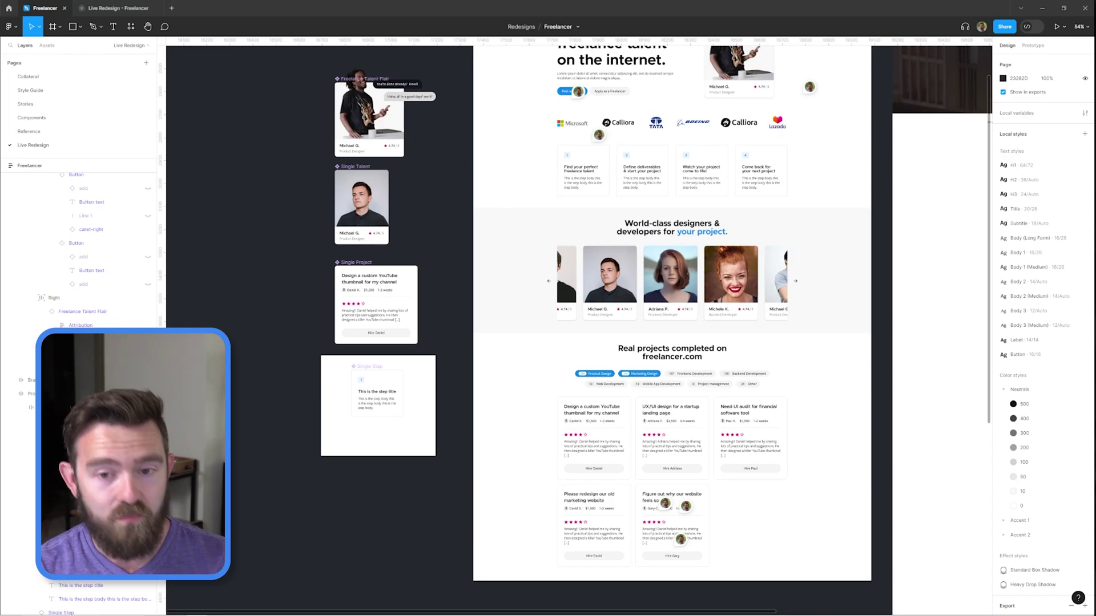
Step: Duplicate the step card and retitle it Product Design
scroll(570, 374, "up", 3)
key("ctrl+d")
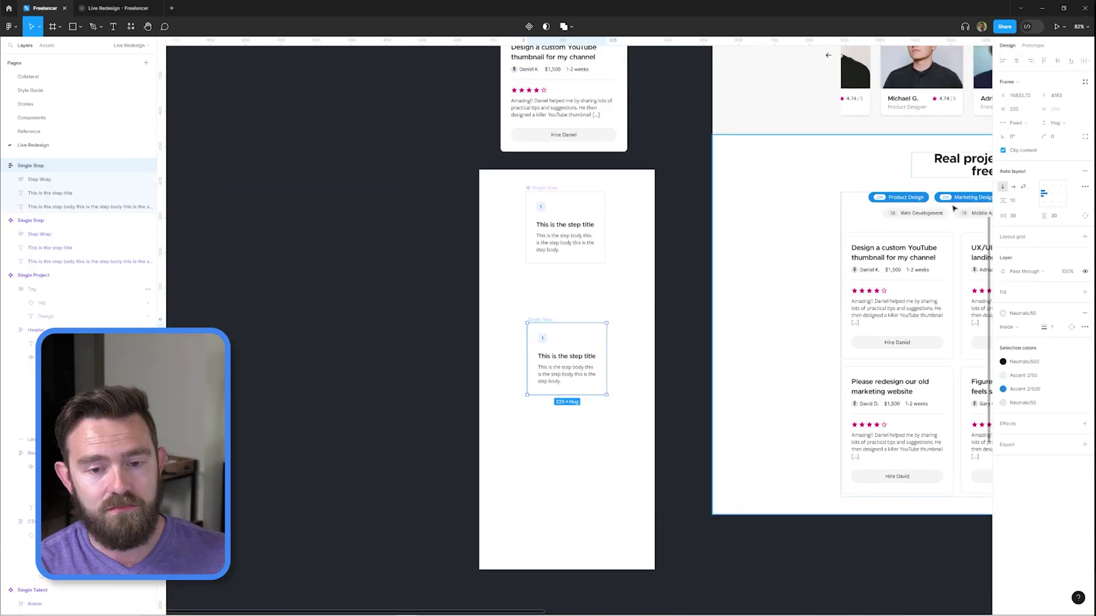
type("Product UI")
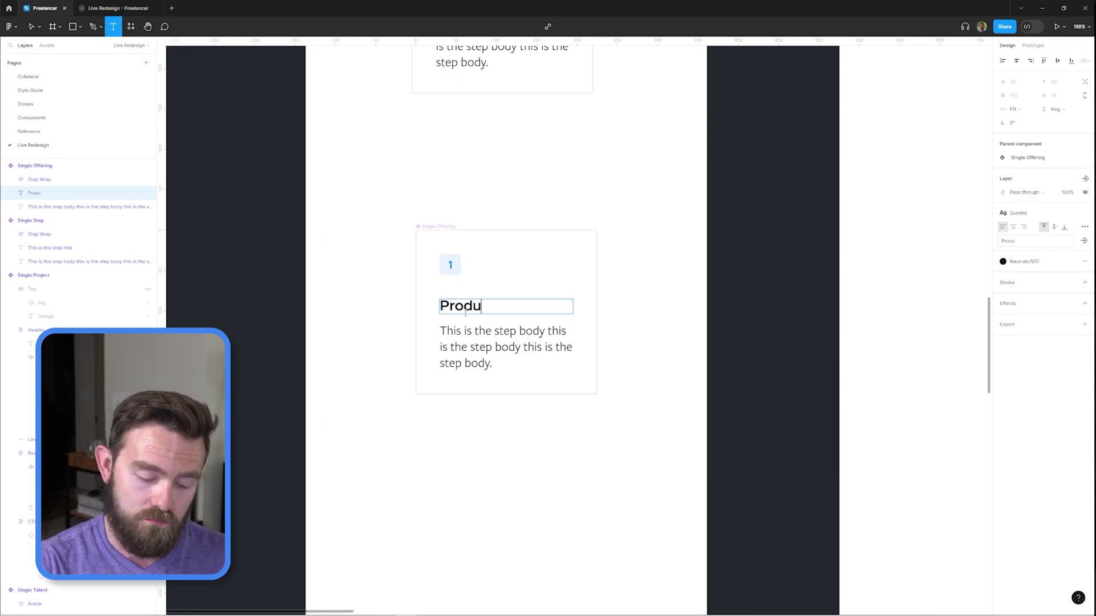
scroll(493, 314, "down", 2)
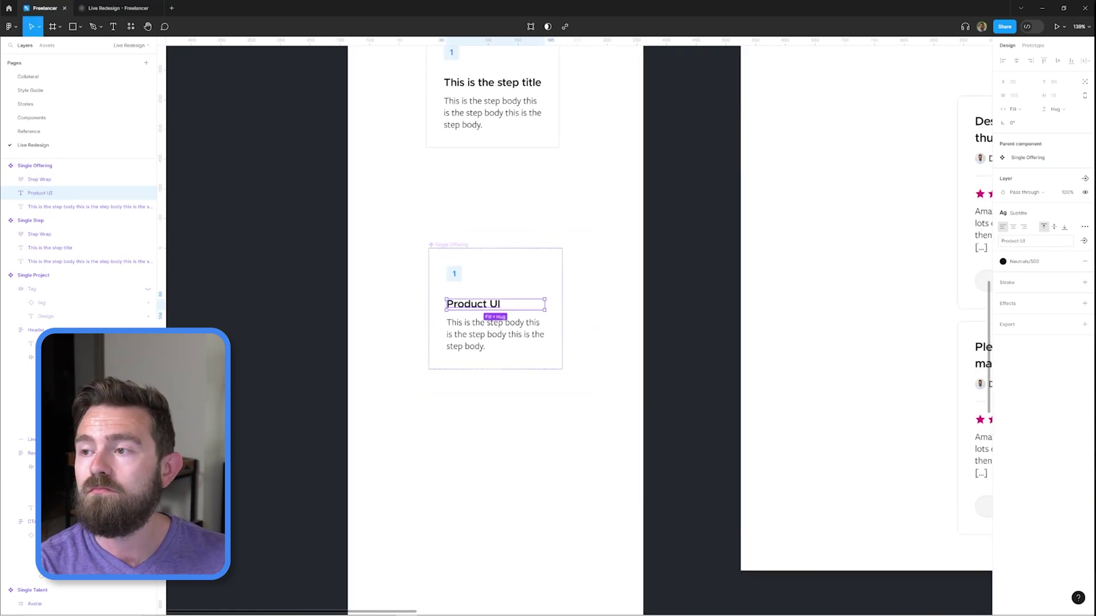
key("Escape")
Step: Add a '654+ Designers' label beside the number, pushed to the card's right edge
left_click(79, 182)
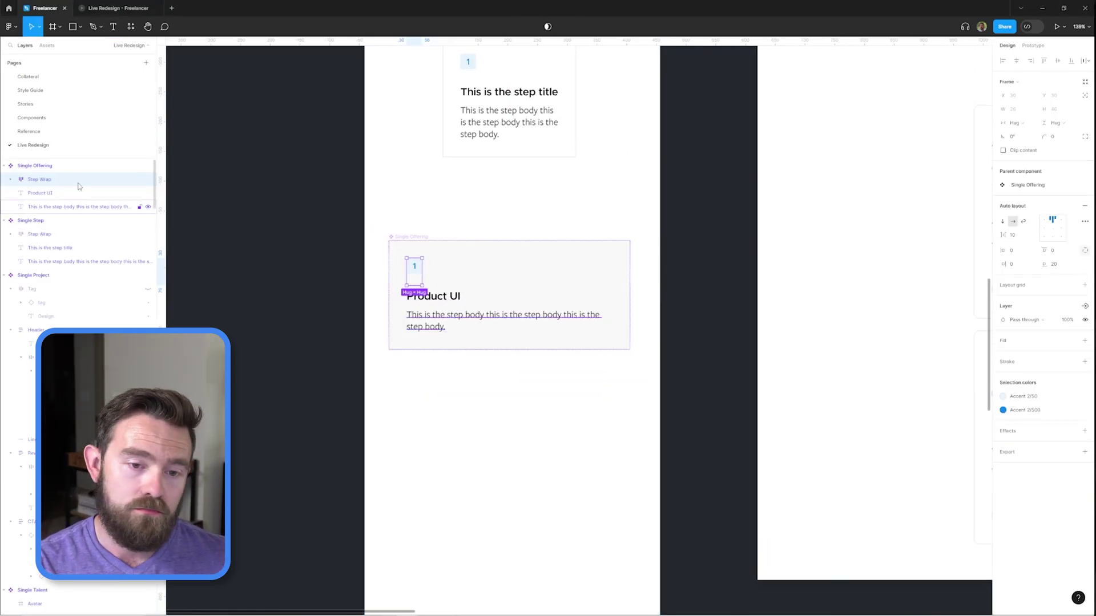
scroll(542, 274, "up", 3)
key("t")
left_click(455, 268)
type("4")
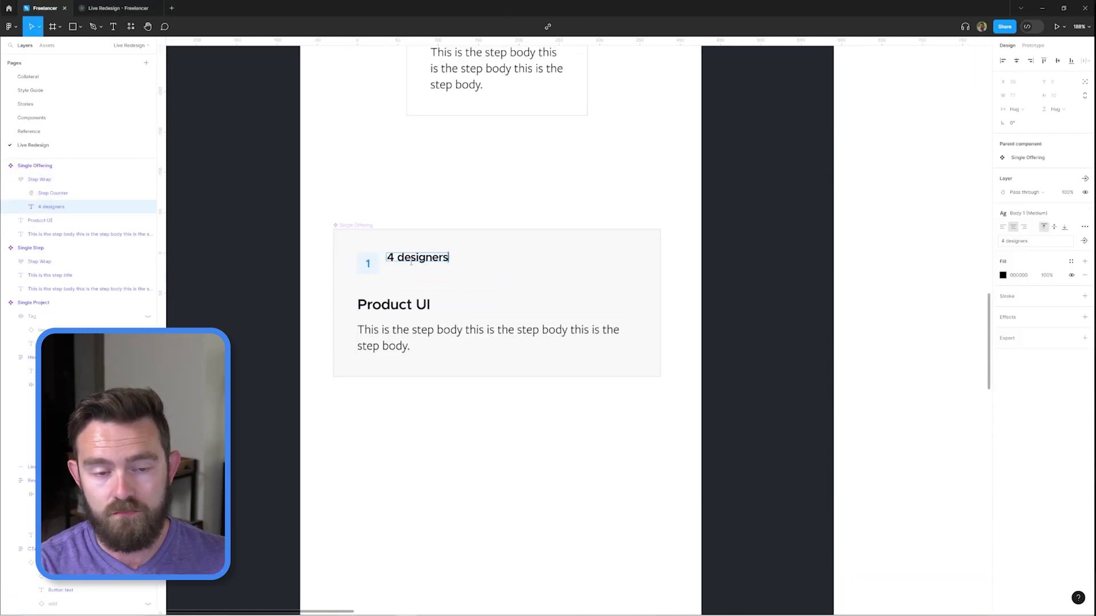
type(" designers")
key("Escape")
left_click_drag(411, 262, 592, 264)
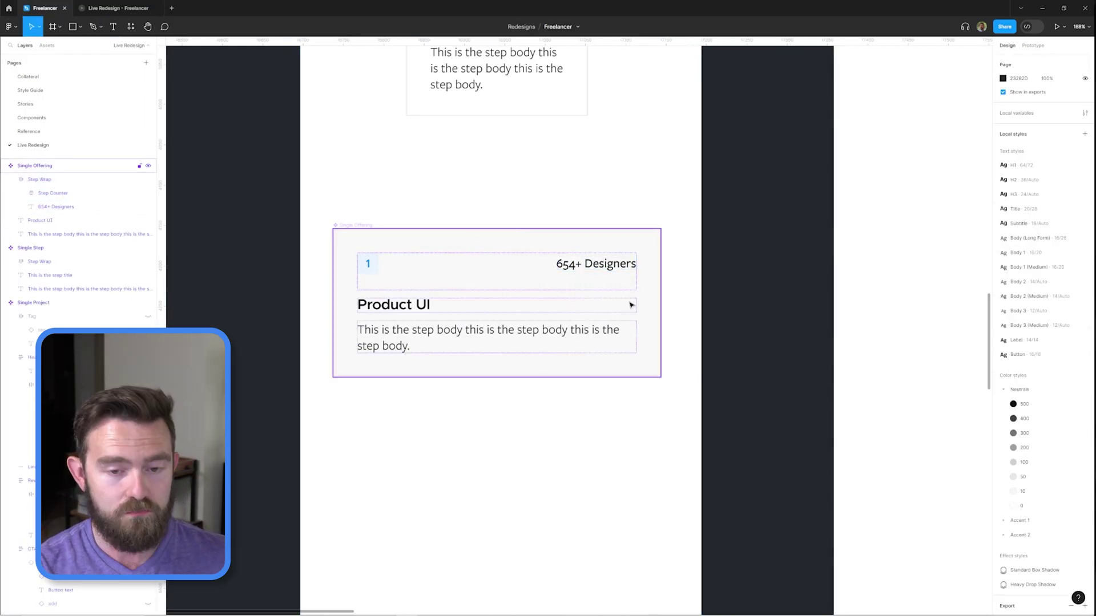
Step: Replace the step number box with a palette icon
left_click(372, 268)
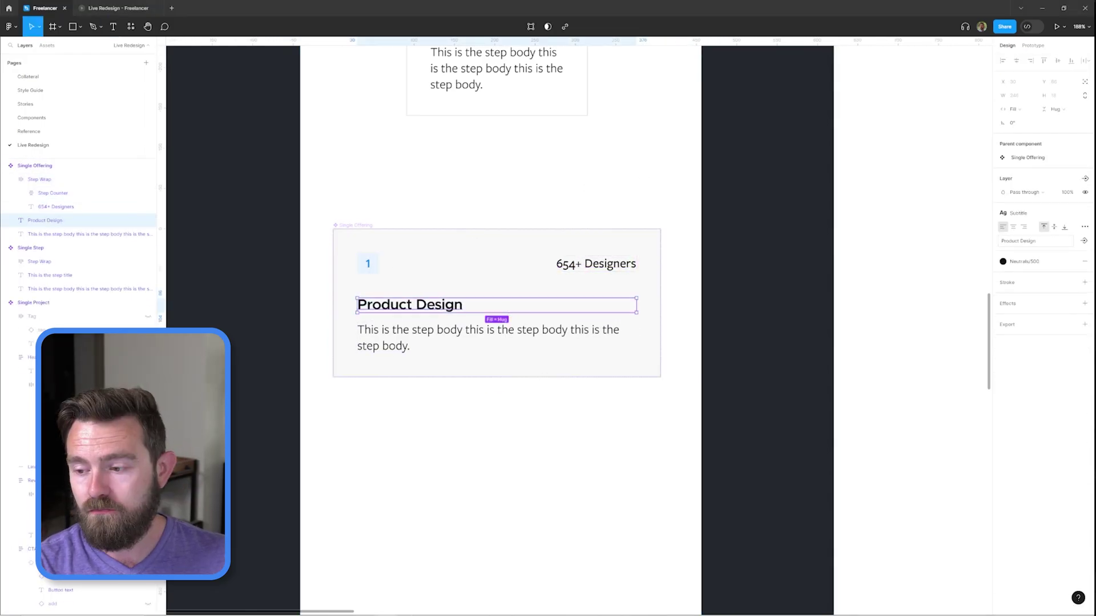
left_click(542, 266)
scroll(393, 238, "up", 3)
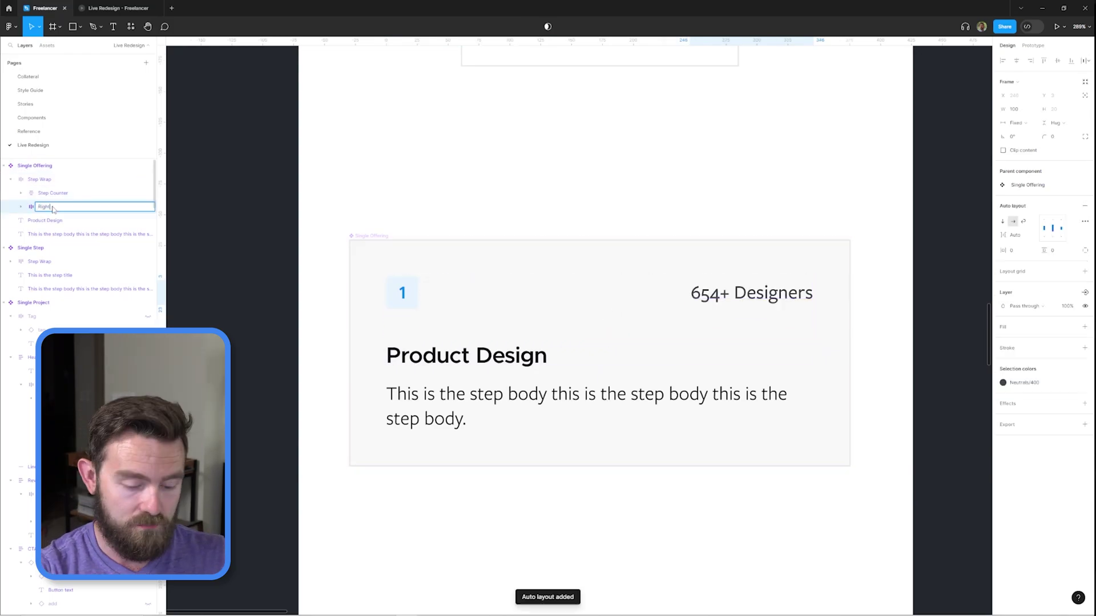
left_click(80, 197)
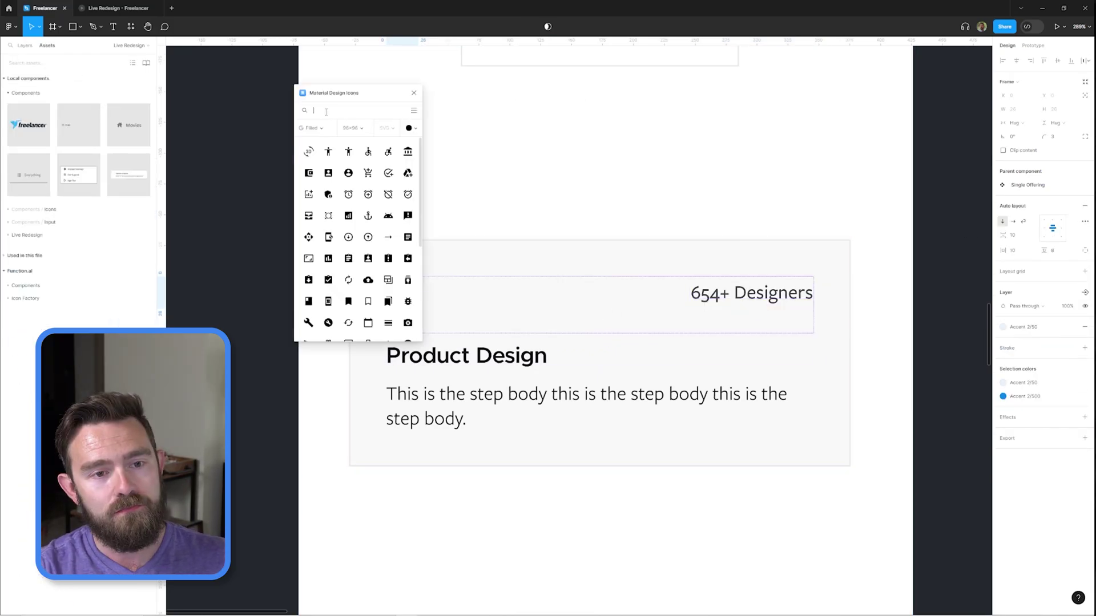
left_click(308, 152)
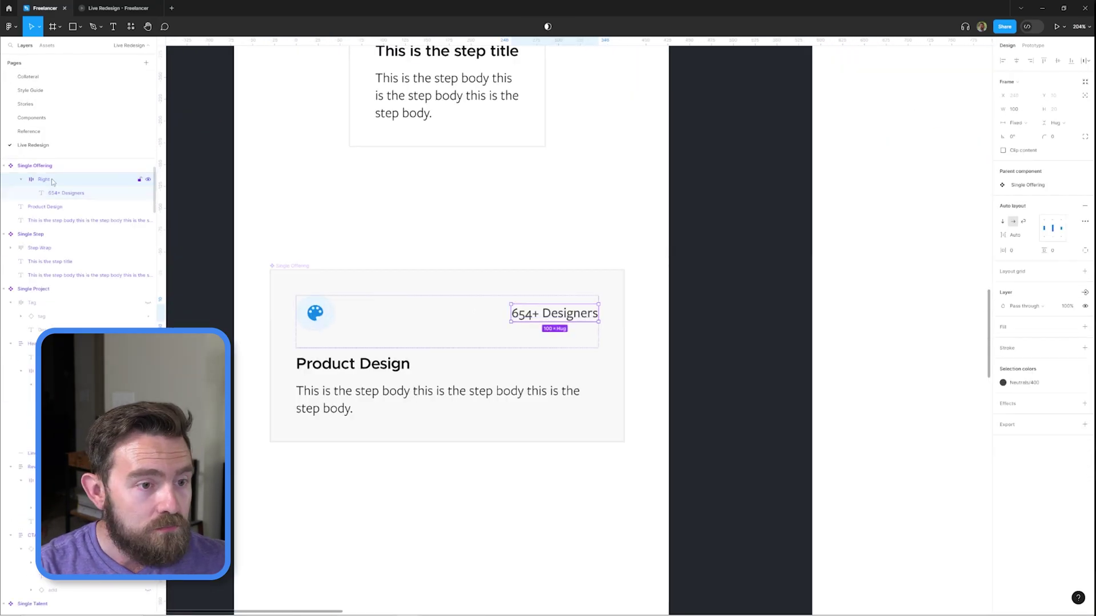
Step: Group the avatar into an Avatars frame and duplicate it into overlapping copies
scroll(557, 340, "up", 5)
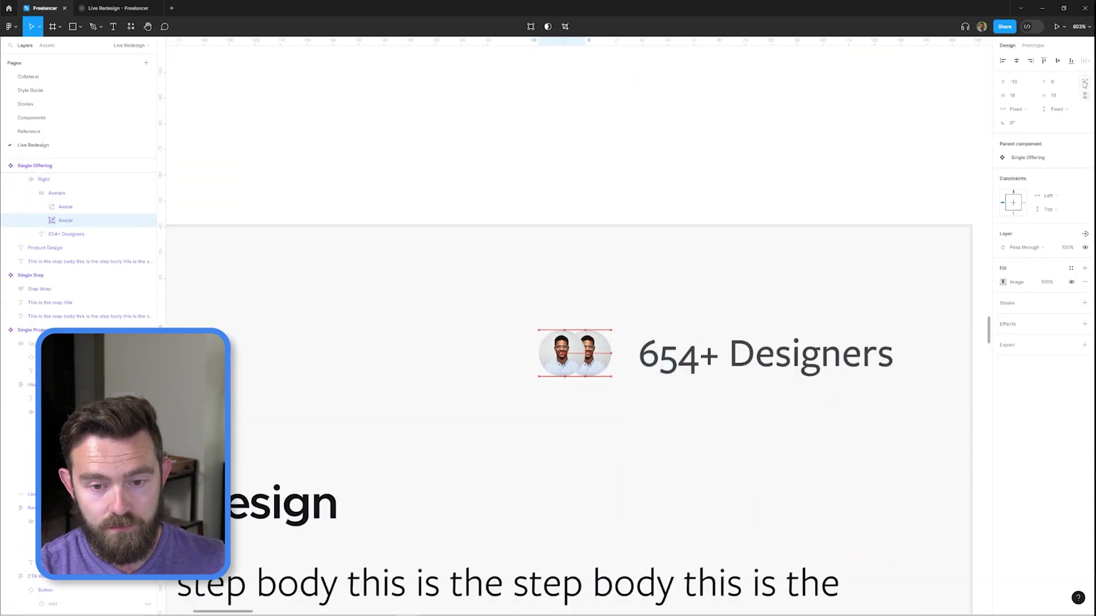
key("ctrl+d")
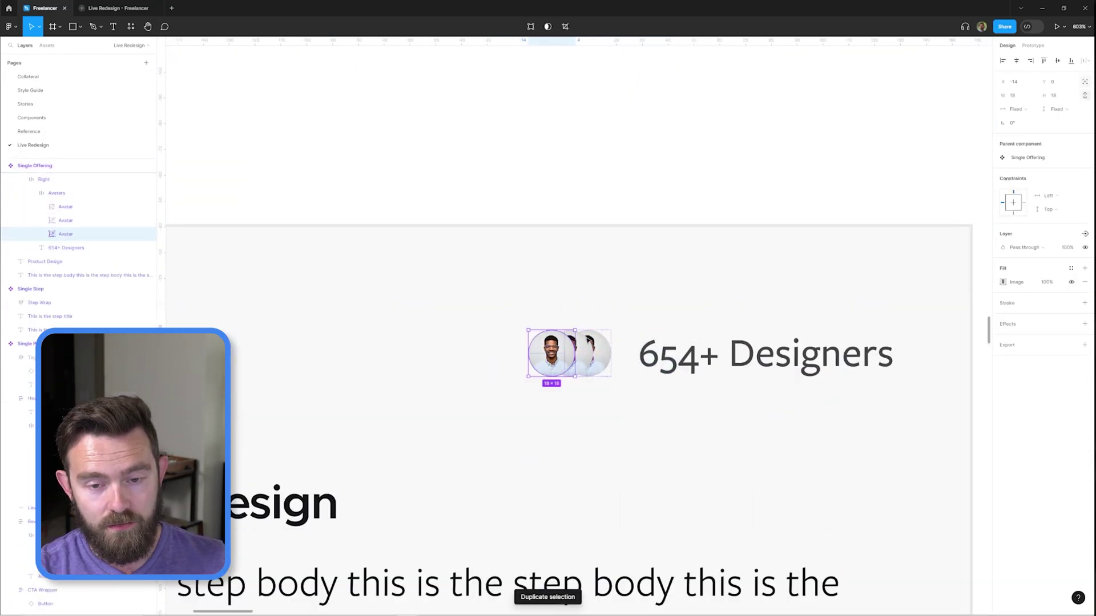
key("ctrl+d")
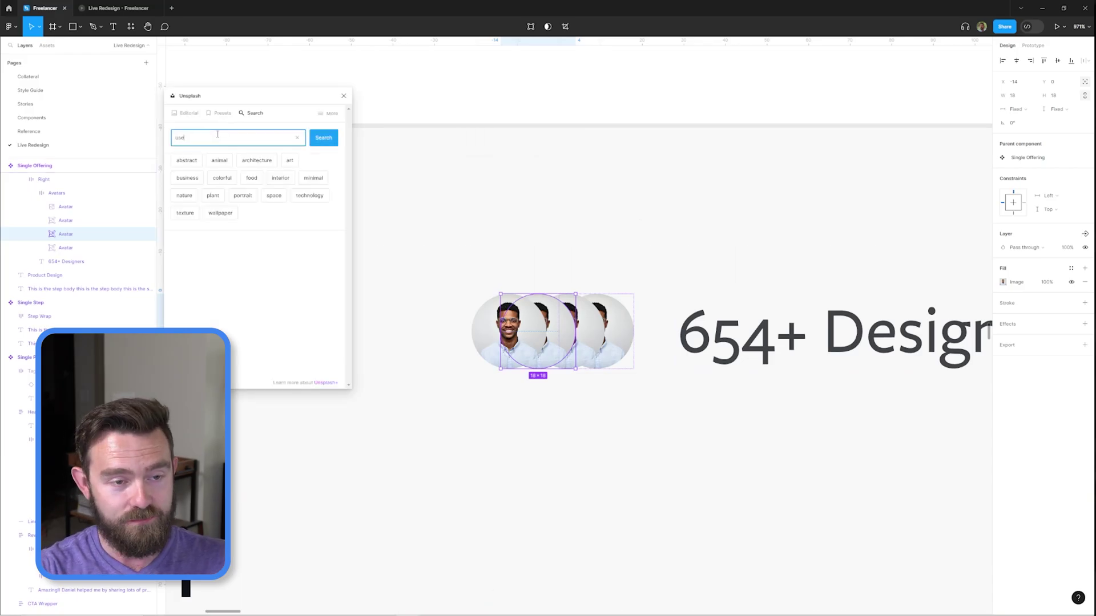
scroll(613, 349, "down", 3)
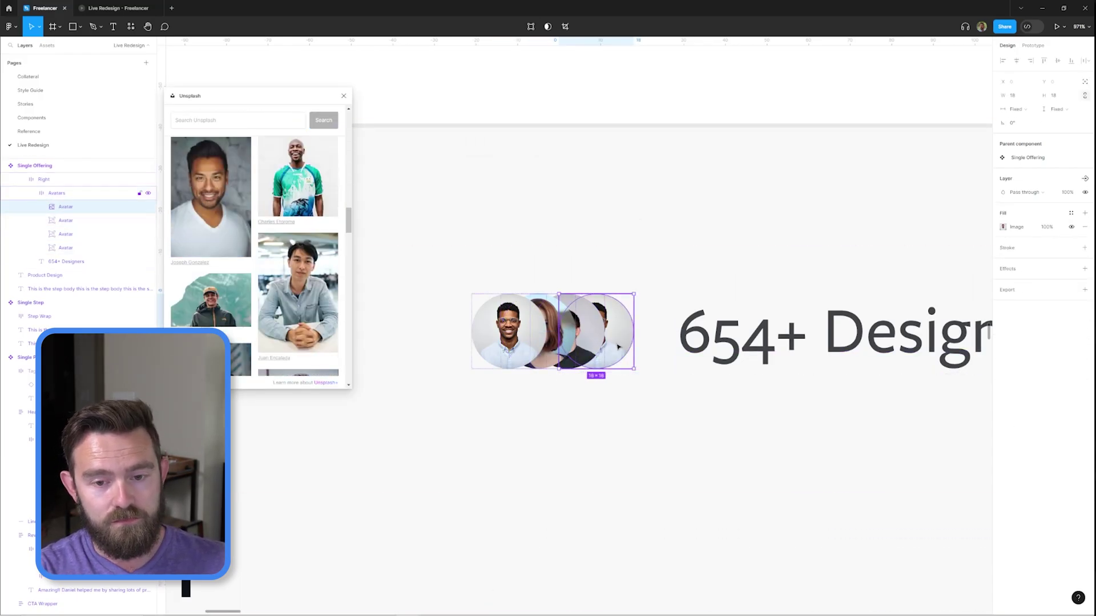
left_click(727, 195)
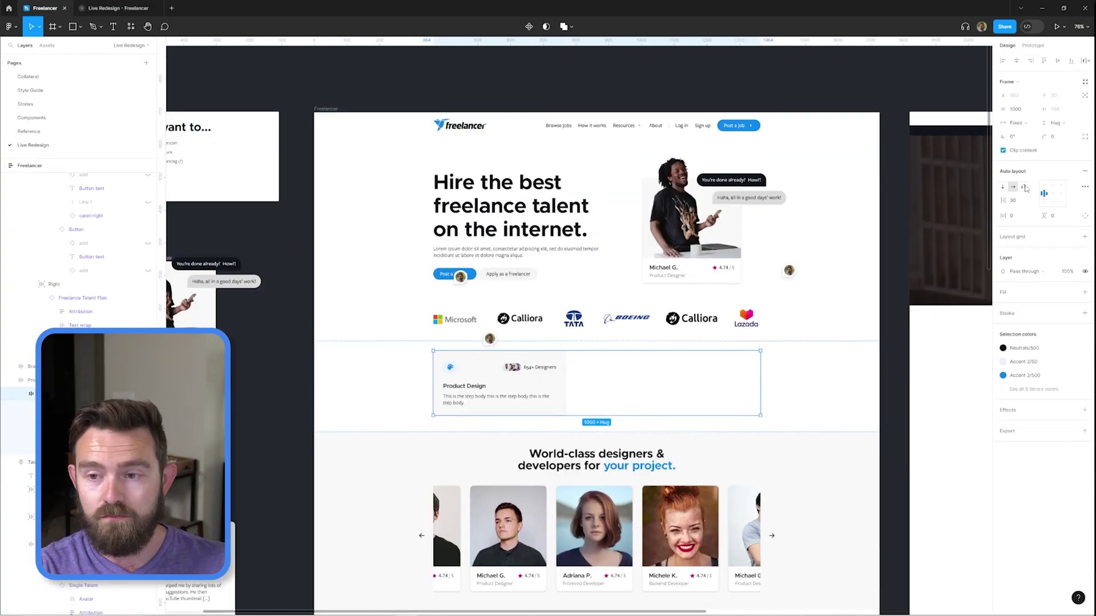
Step: Duplicate the Product Design offering card and give both cards a width of 490
key("ctrl+d")
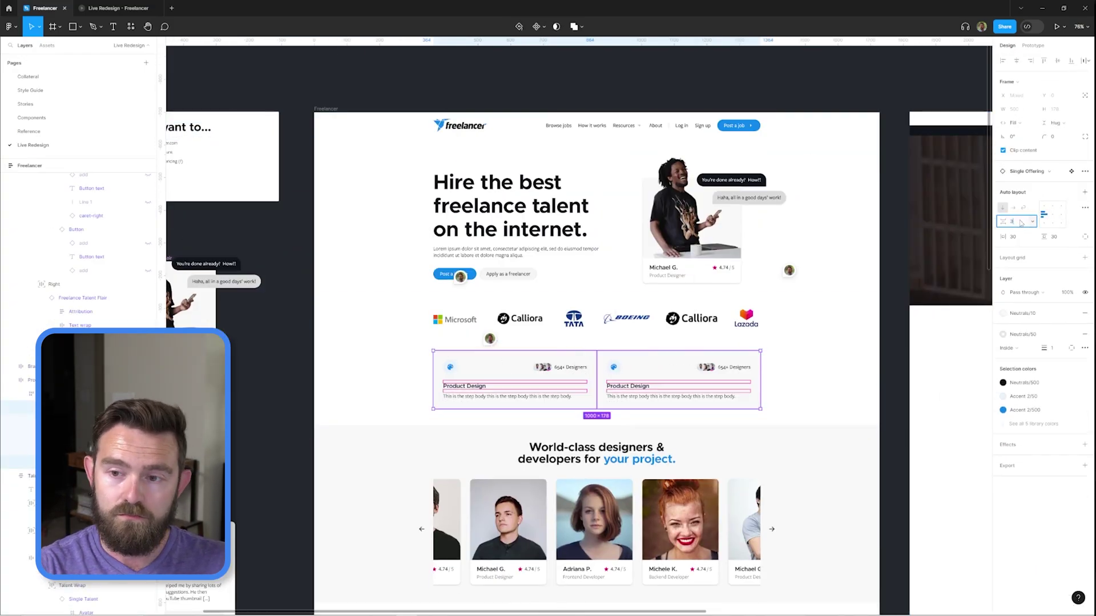
scroll(550, 391, "up", 3)
key("ctrl+a")
left_click(1020, 109)
type("490")
key("Return")
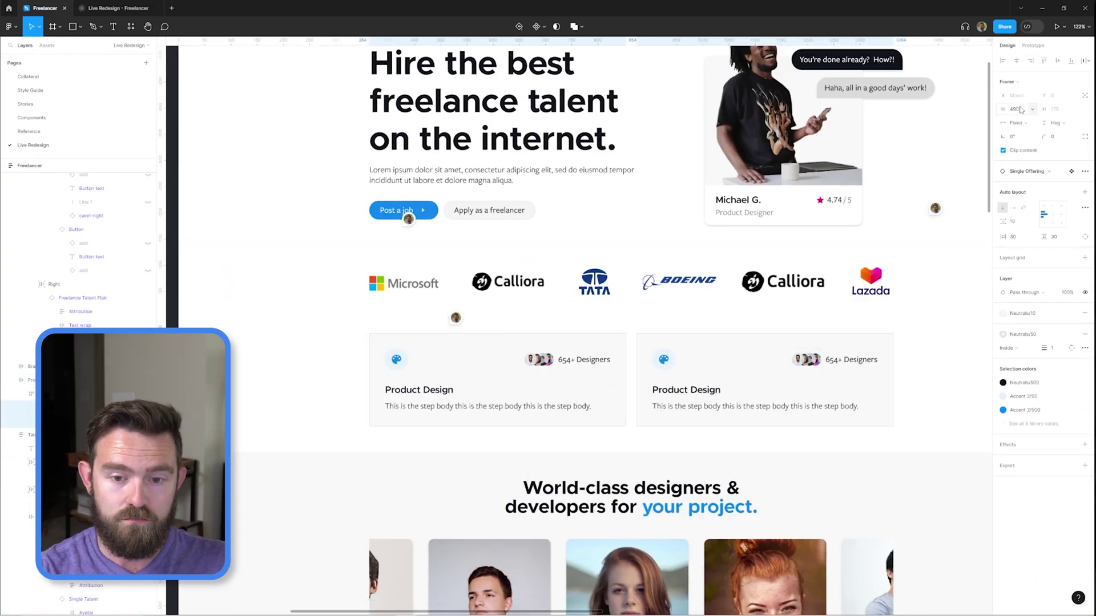
Step: Copy the card pair into a second row and wrap the grid in Fill-width auto layout
key("ctrl+d")
scroll(627, 383, "down", 5)
scroll(627, 342, "up", 4)
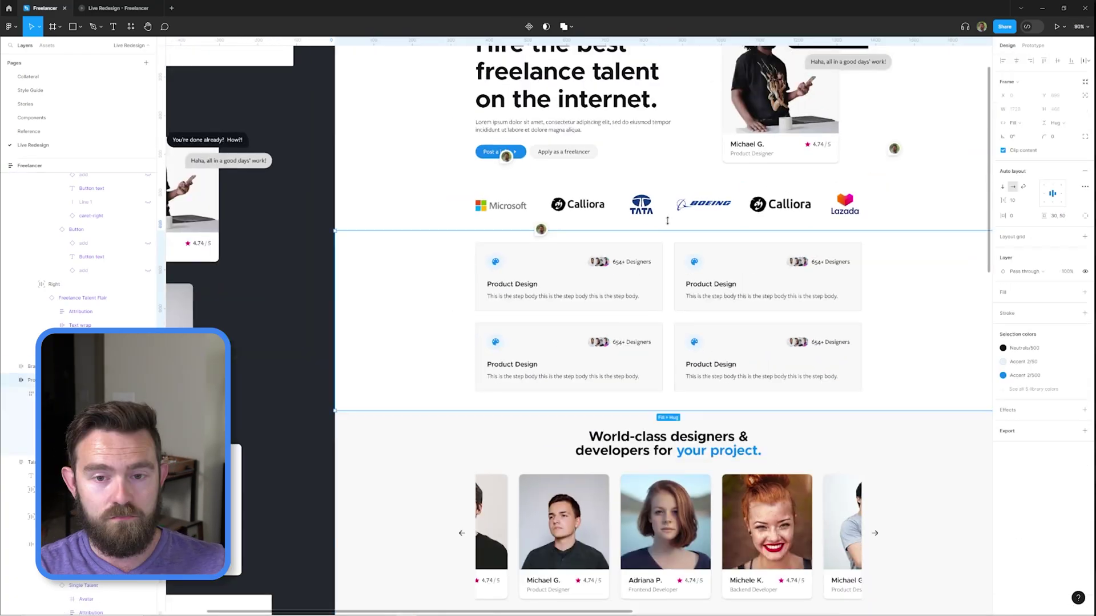
type("World-class designers & developers for your project.")
key("ctrl+z")
key("shift+a")
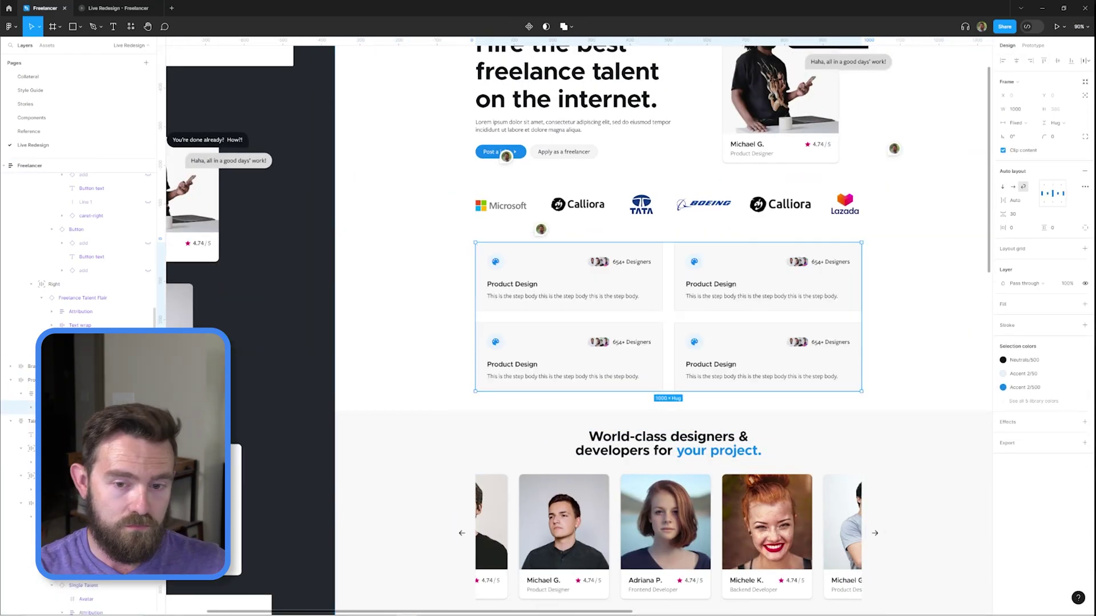
left_click(1035, 143)
scroll(628, 342, "down", 3)
scroll(628, 342, "up", 3)
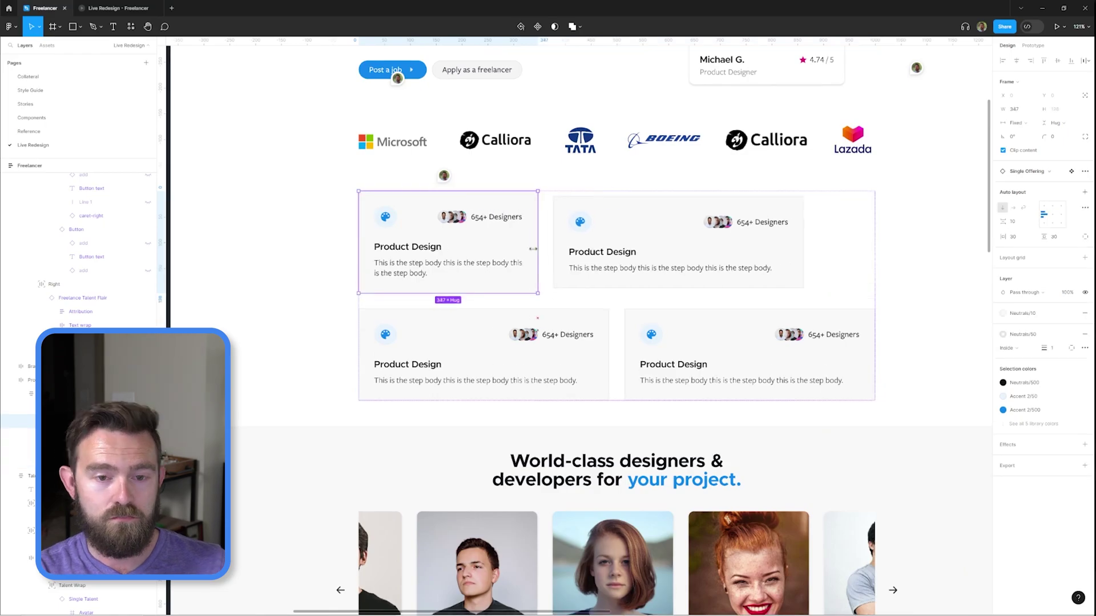
Step: Narrow the cards to 325 wide and add copies until the grid holds six
key("ctrl+d")
key("ctrl+z")
key("ctrl+z")
key("ctrl+z")
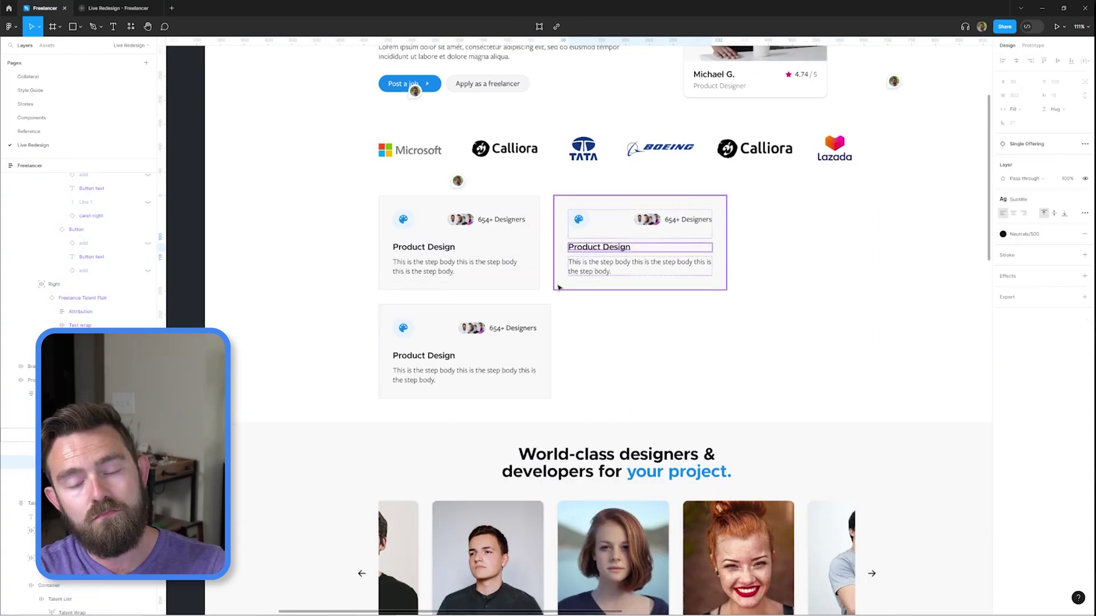
type("325")
key("Return")
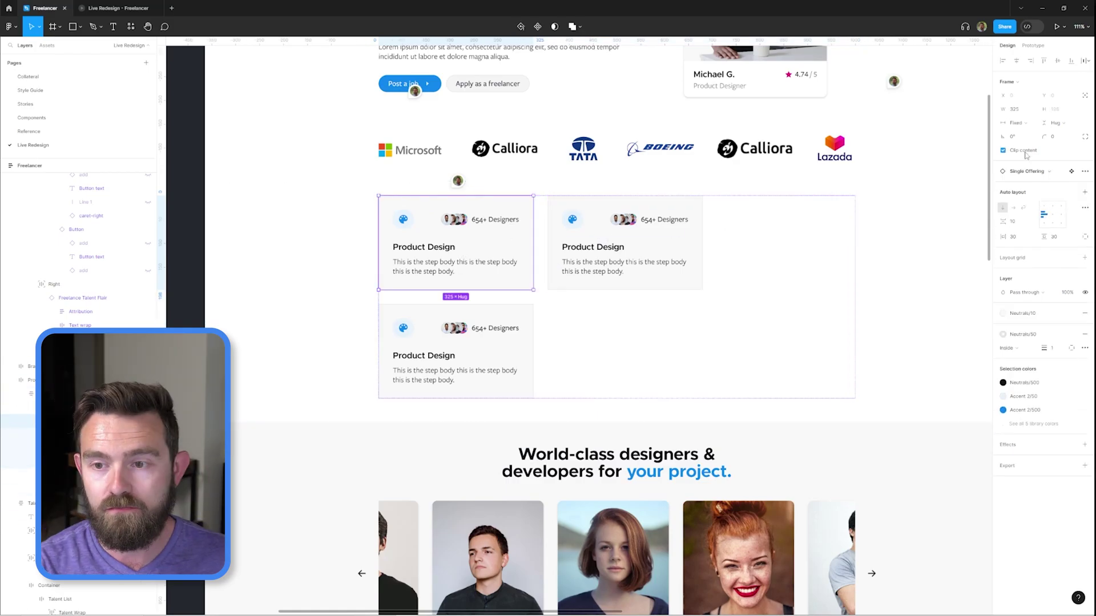
key("ctrl+d")
scroll(587, 282, "down", 3)
scroll(472, 321, "up", 4)
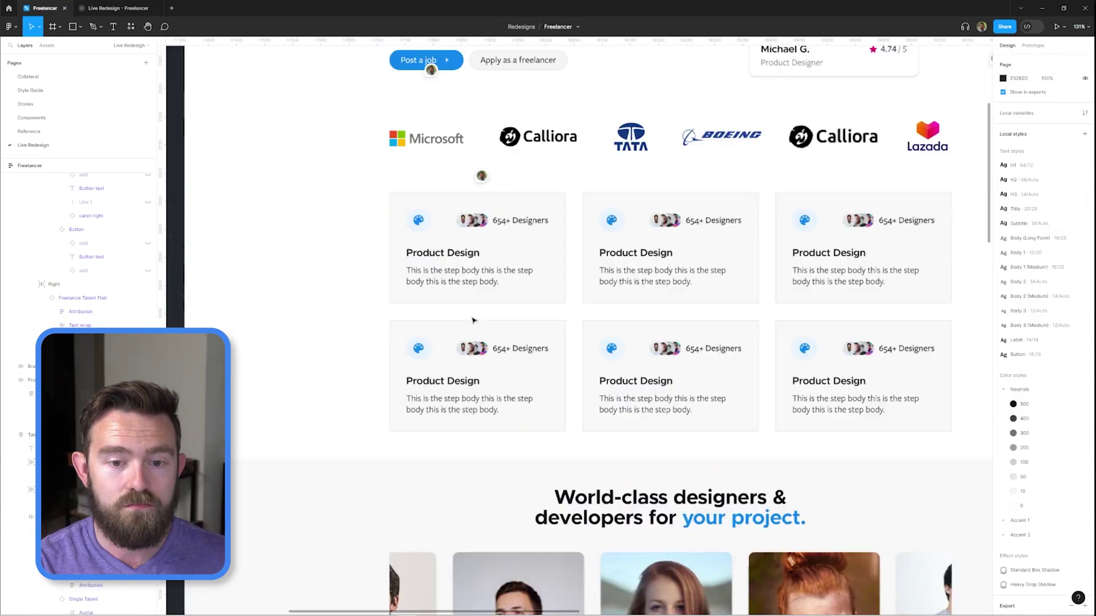
scroll(472, 320, "down", 5)
scroll(473, 320, "up", 3)
Step: Paste the section heading above the grid and start retyping it as 'Our mo…'
key("ctrl+v")
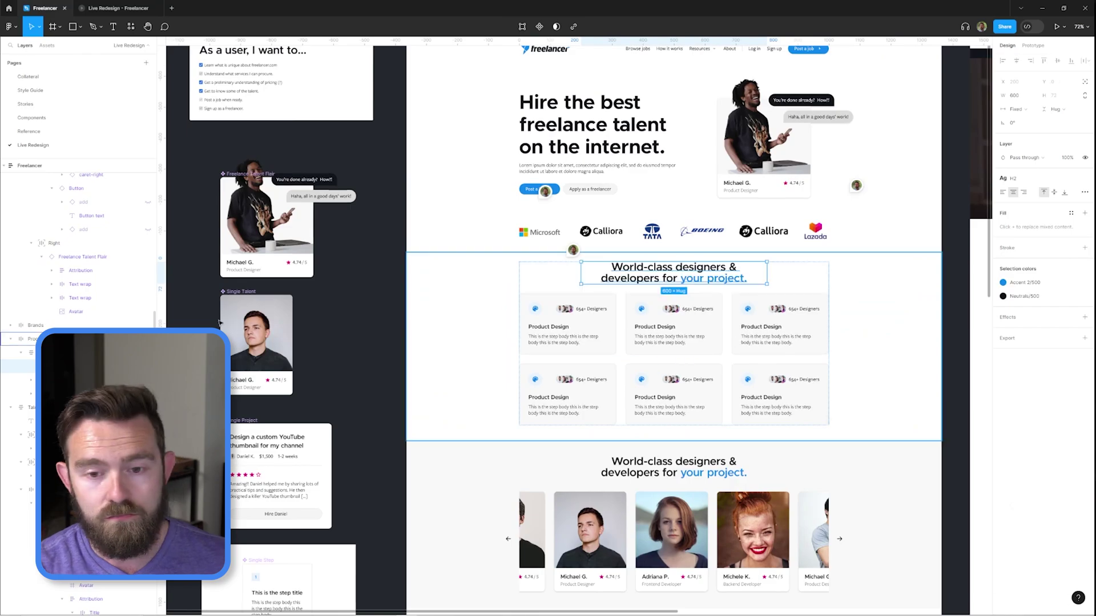
scroll(703, 305, "up", 3)
double_click(649, 255)
type("Our mo")
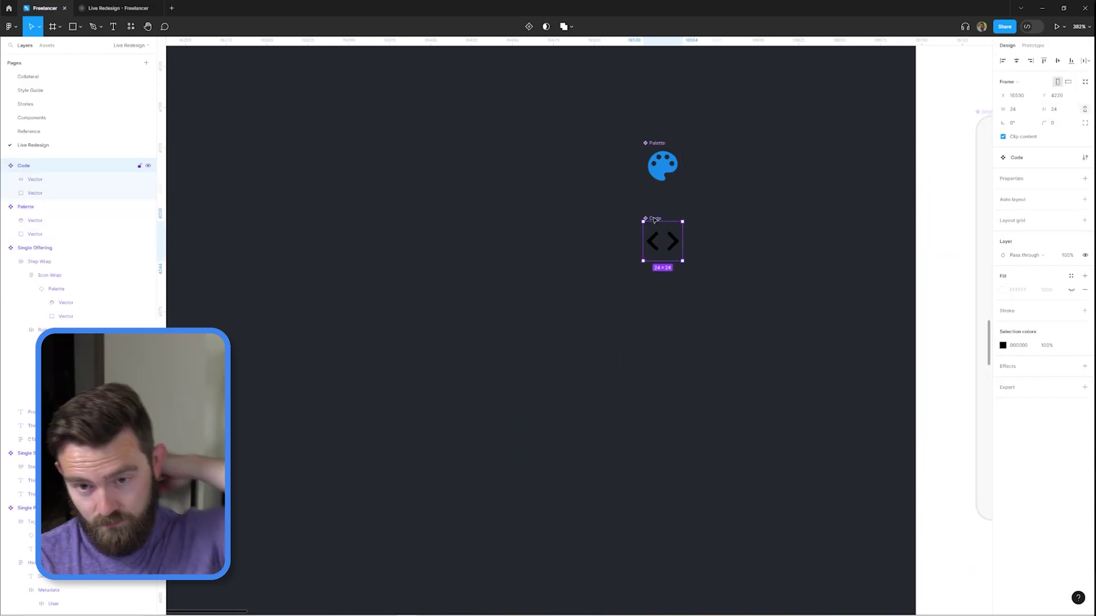
Step: Reword 'common' in the section heading to match 'Most popular project types'
left_click(778, 299)
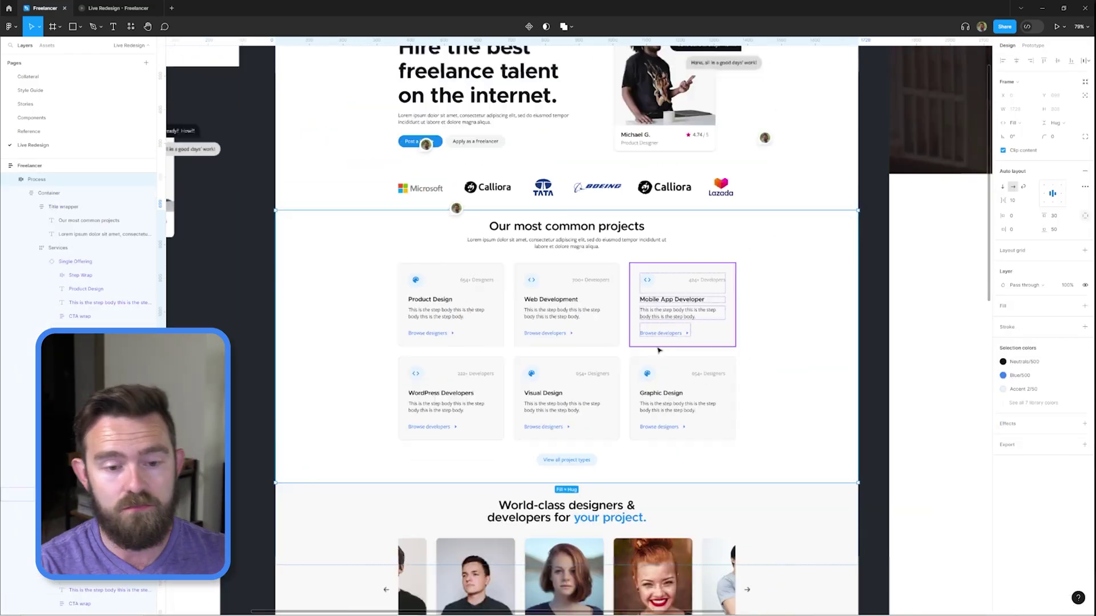
double_click(601, 250)
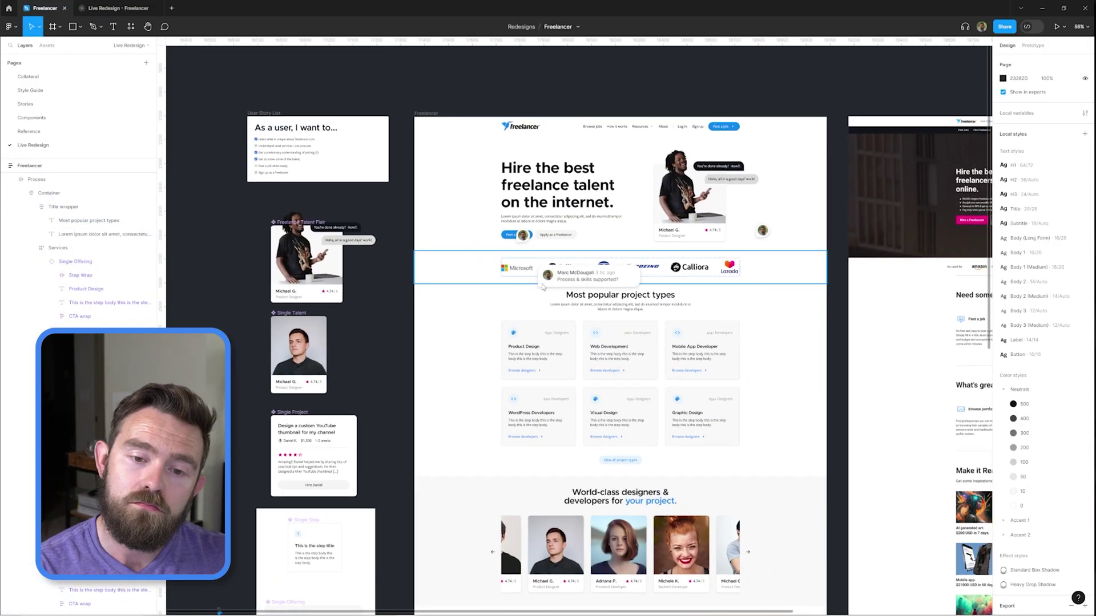
scroll(662, 285, "up", 5)
scroll(662, 285, "down", 3)
Step: Select the View all project types button and adjust it below the card grid
left_click(641, 440)
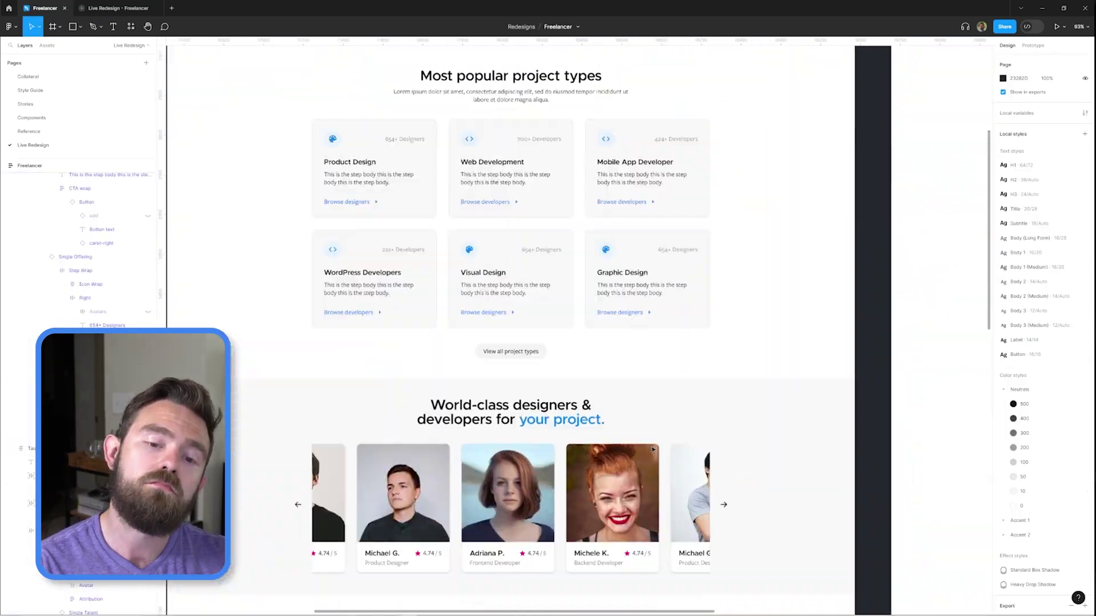
scroll(662, 308, "down", 3)
left_click_drag(530, 404, 624, 335)
scroll(624, 335, "up", 3)
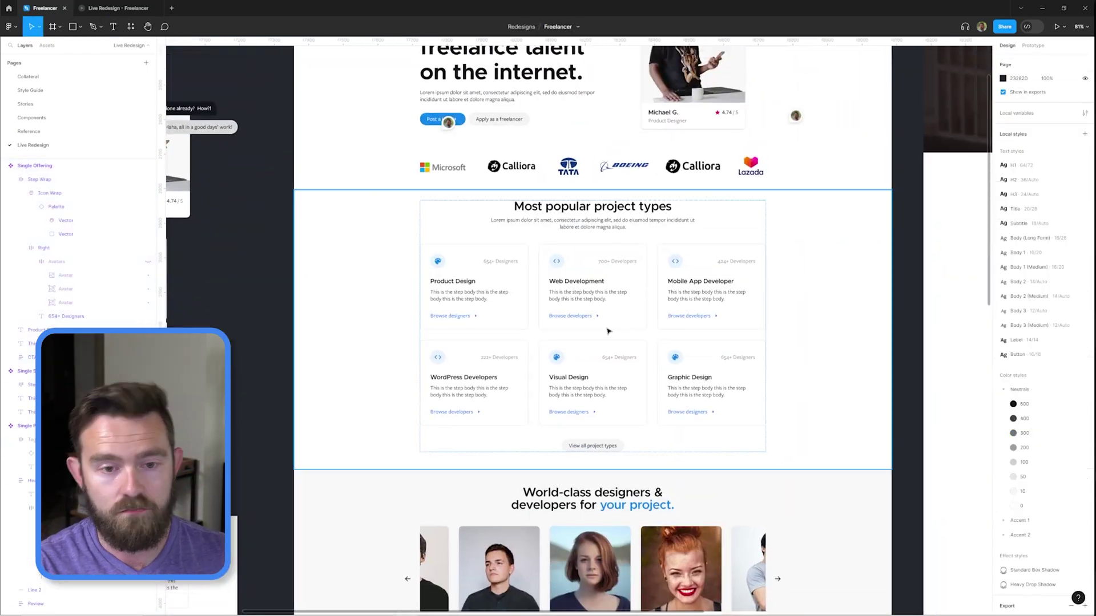
scroll(616, 371, "down", 10)
Step: Pencil a freehand stroke under 'Real' and colour it blue (1087EE)
scroll(606, 416, "up", 3)
scroll(606, 415, "up", 4)
key("shift+p")
left_click_drag(551, 398, 614, 387)
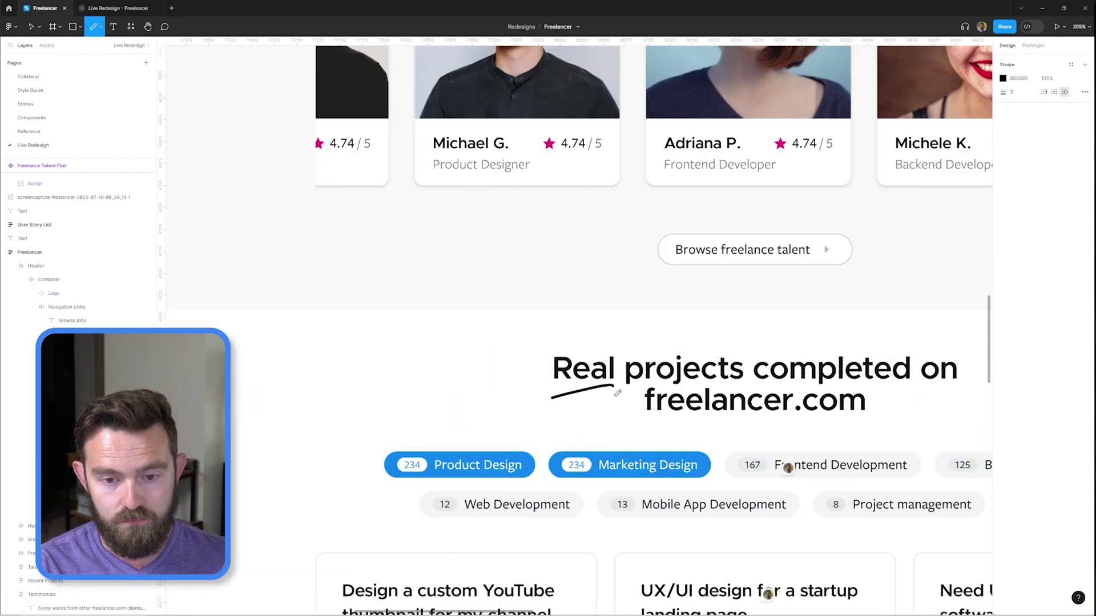
left_click(1003, 78)
left_click(913, 280)
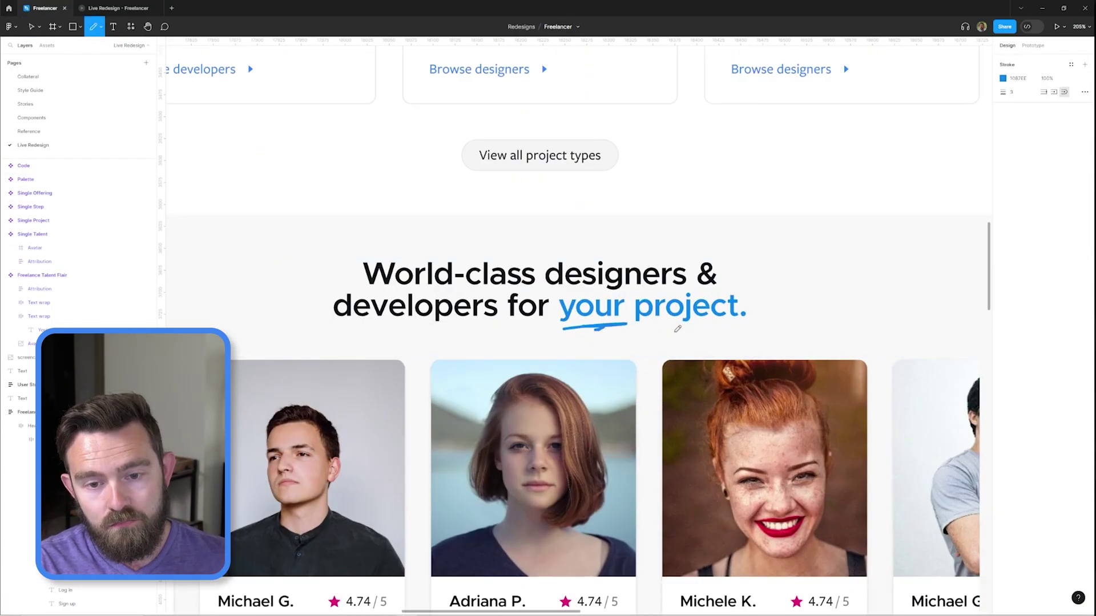
key("Escape")
scroll(706, 321, "down", 10)
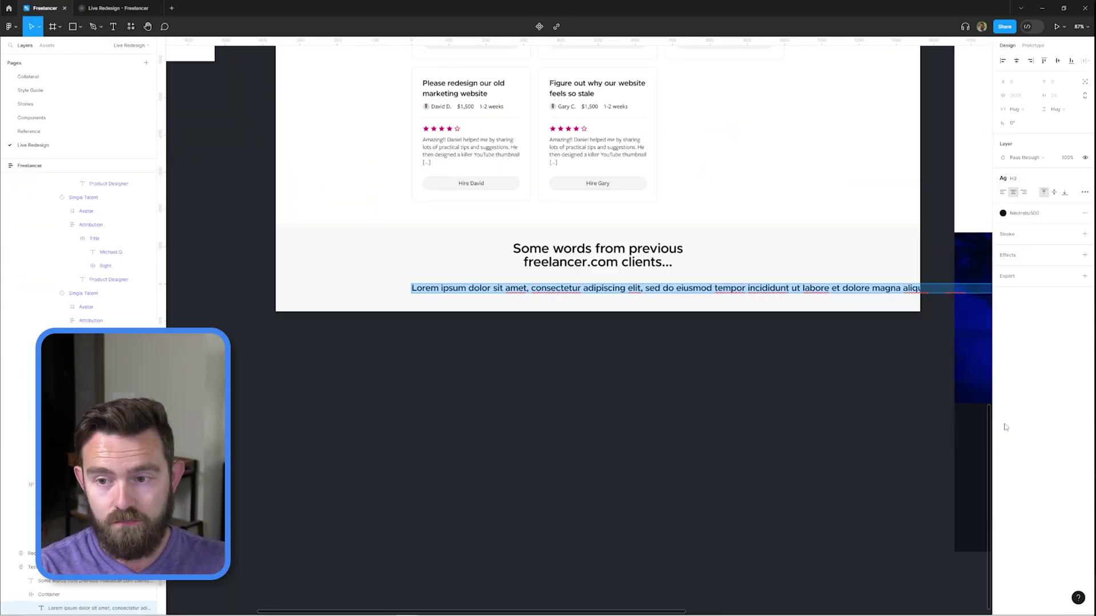
Step: Wrap the testimonial text in auto layout, left-aligned and set to Fill container width
key("Escape")
key("shift+a")
key("Return")
key("ctrl+alt+l")
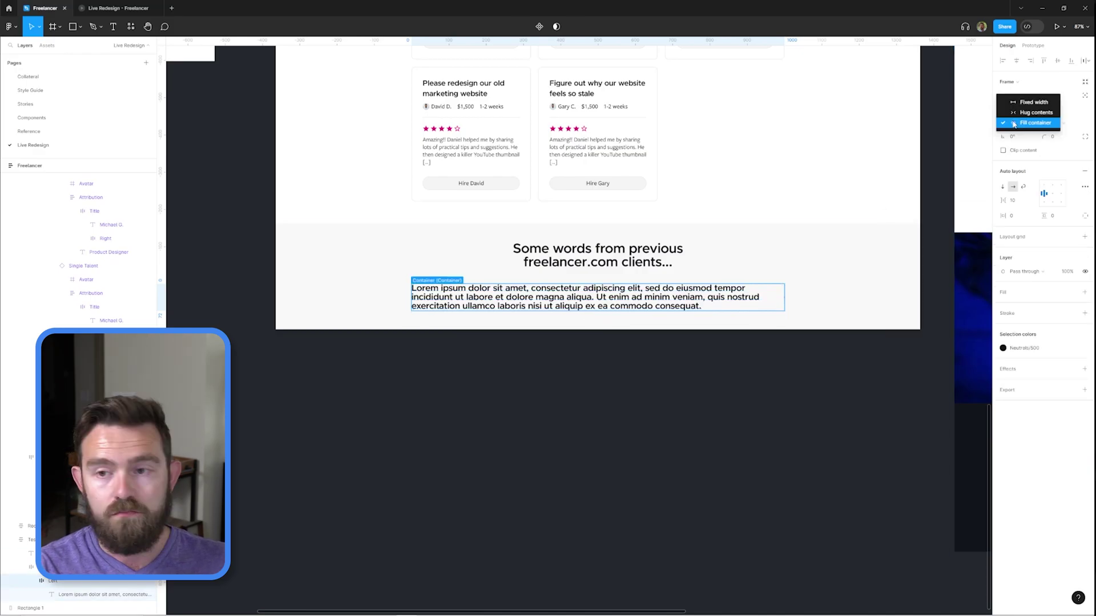
left_click(1014, 123)
scroll(479, 324, "up", 2)
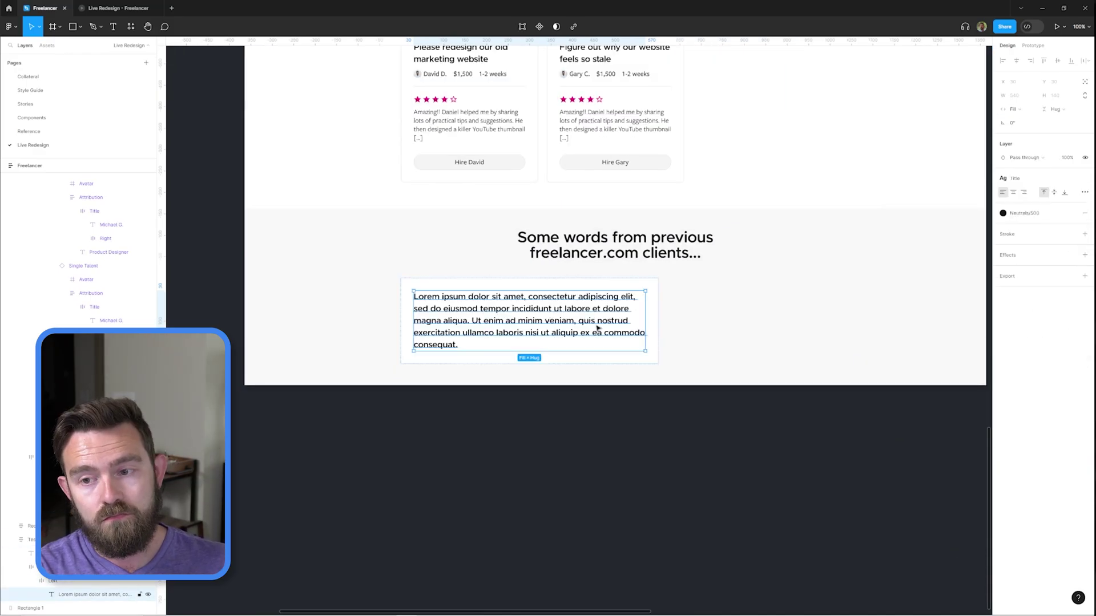
scroll(428, 334, "up", 3)
Step: Paste an absolute-positioned quotation mark and apply the Subtitle style to the testimonial text
key("ctrl+v")
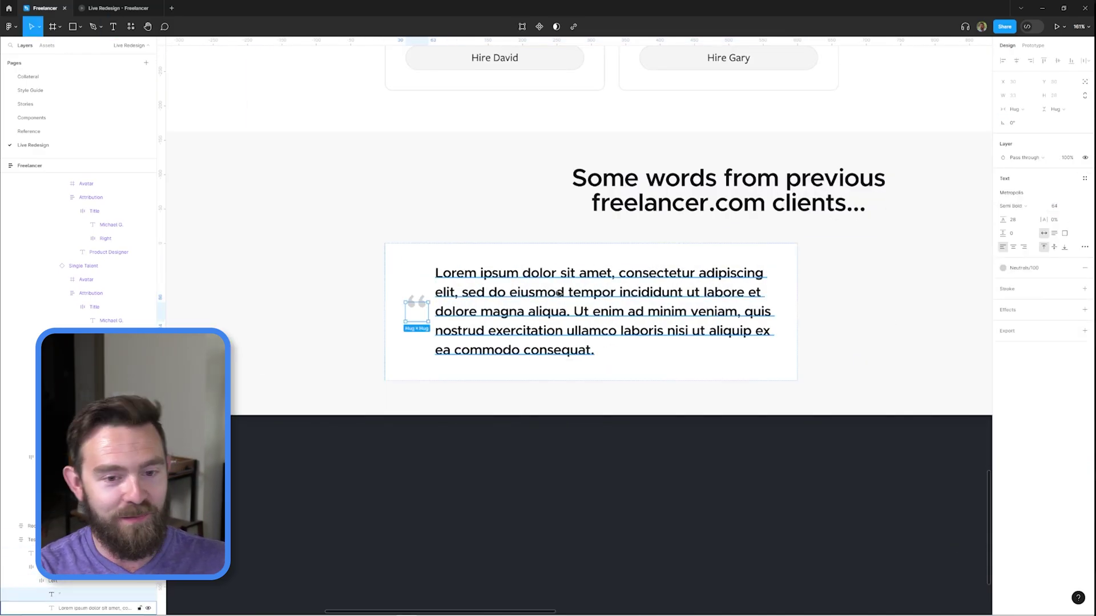
left_click(1086, 81)
left_click(430, 261)
scroll(469, 313, "down", 5)
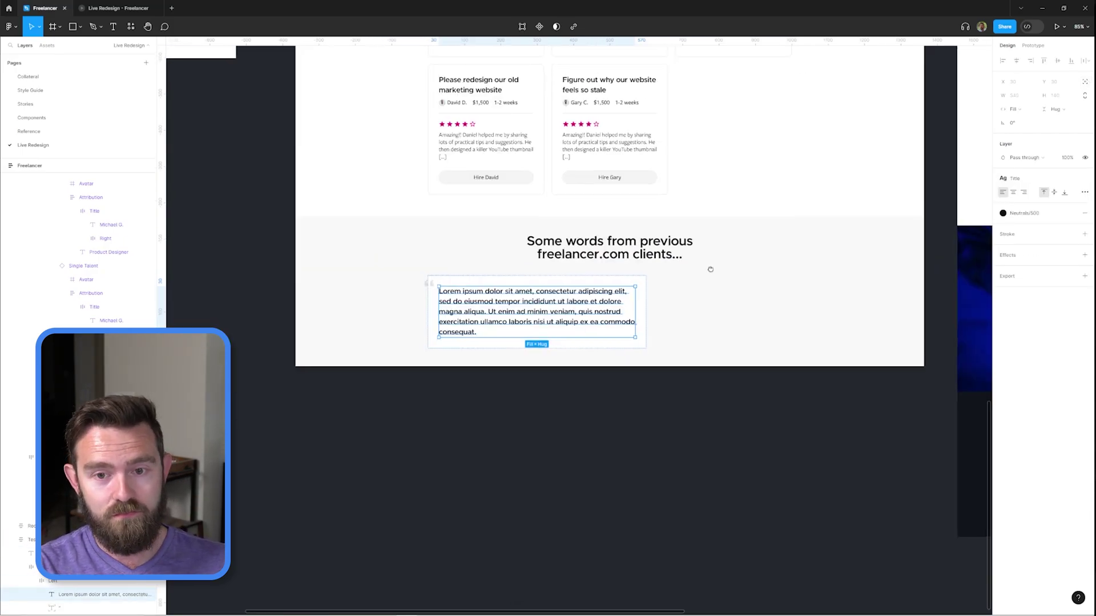
left_click(1084, 193)
left_click(1050, 179)
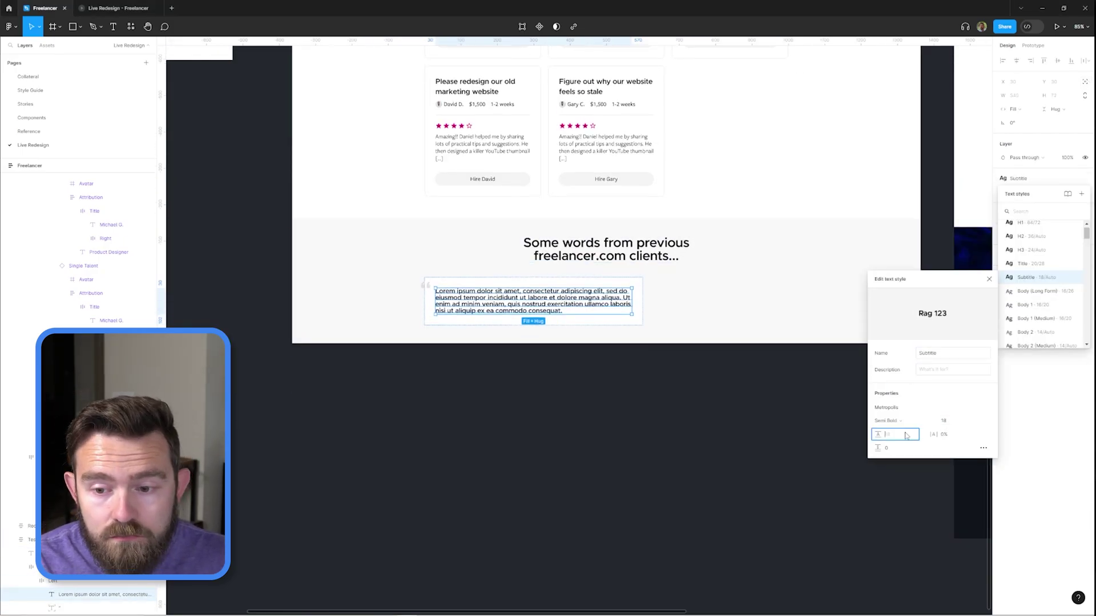
scroll(679, 303, "down", 3)
left_click(576, 340)
scroll(673, 284, "down", 1)
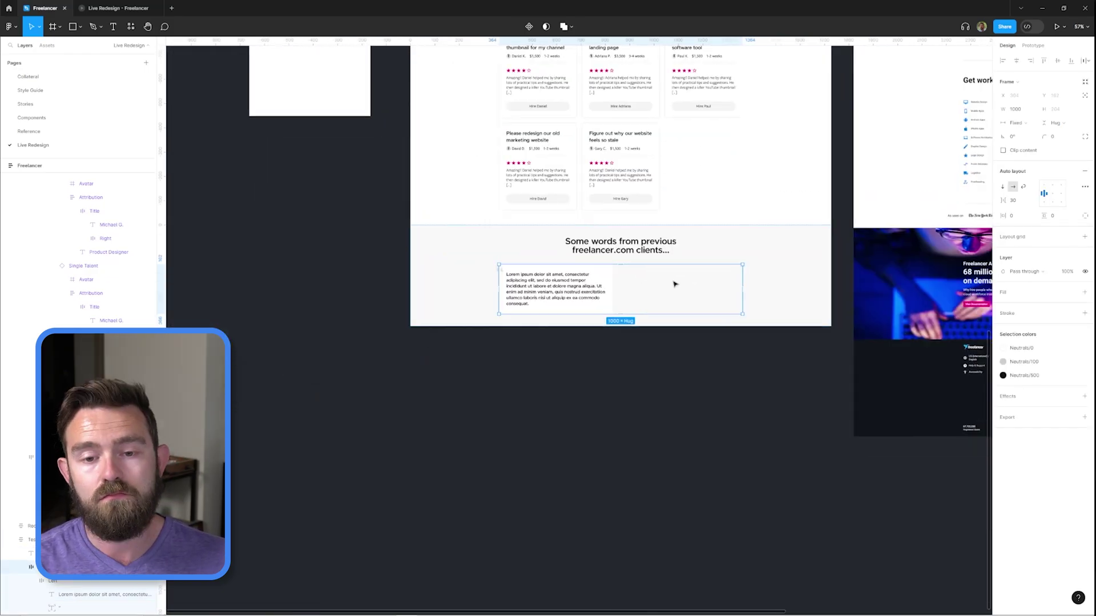
scroll(604, 289, "up", 3)
scroll(631, 330, "down", 2)
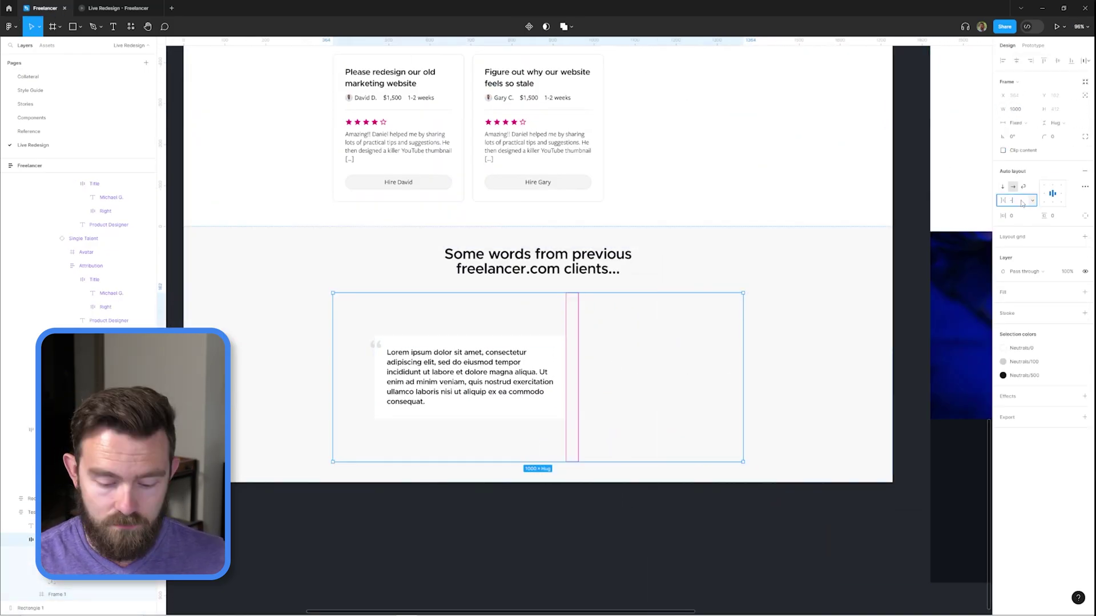
Step: Fill the new photo frame with Accent pink, reverting the padding and opacity tweaks
left_click(1084, 248)
left_click(898, 330)
scroll(627, 342, "up", 3)
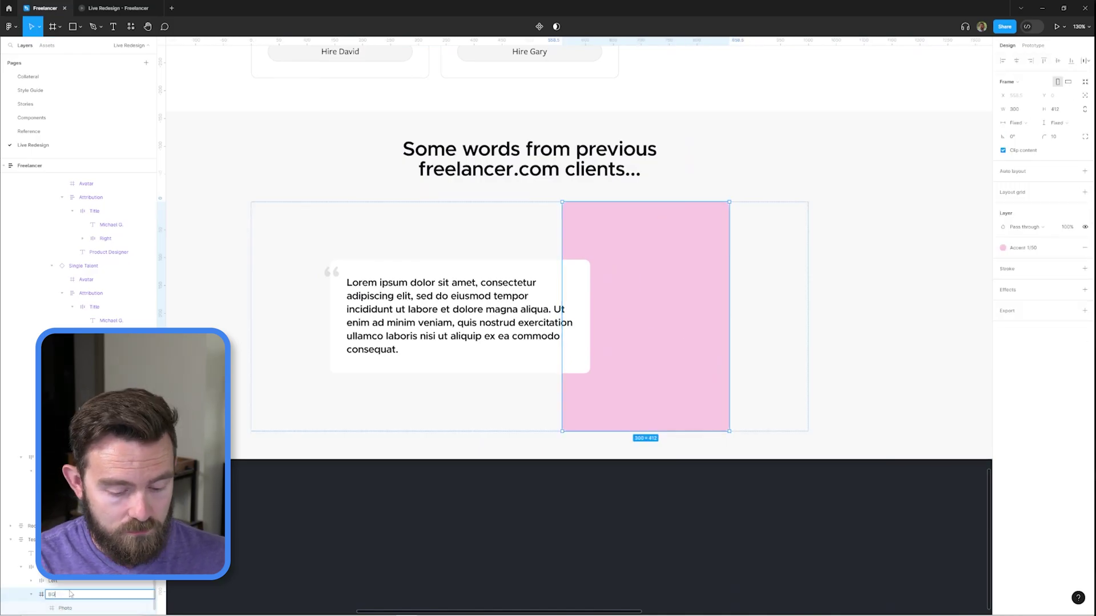
left_click(1021, 215)
key("ctrl+z")
key("ctrl+z")
key("ctrl+z")
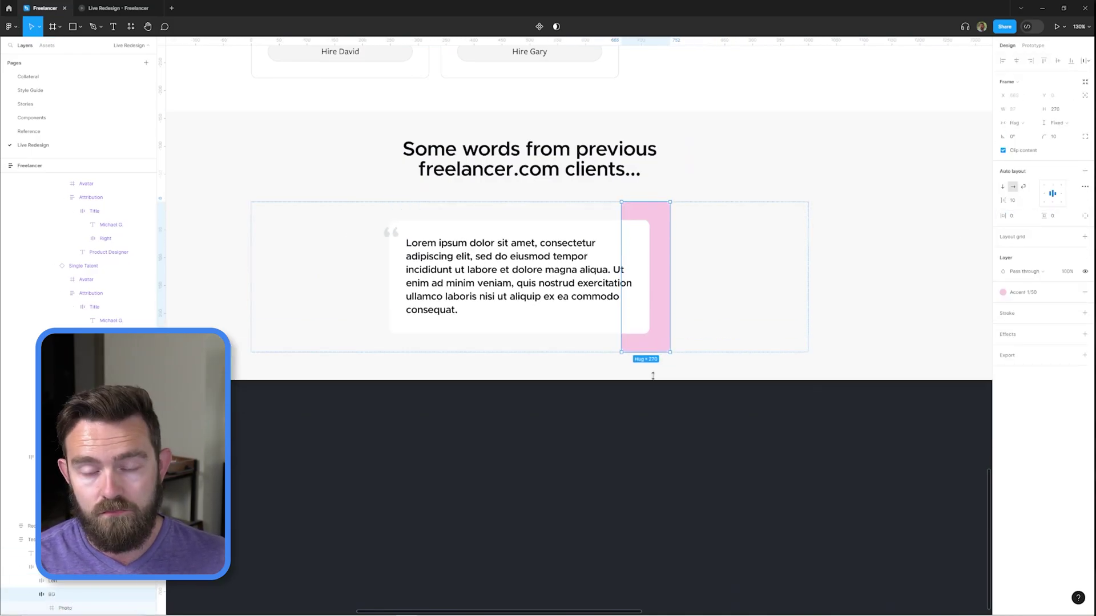
scroll(922, 399, "down", 3)
Step: Run the Unsplash plugin on the pink frame and search for 'customer'
left_click(750, 336)
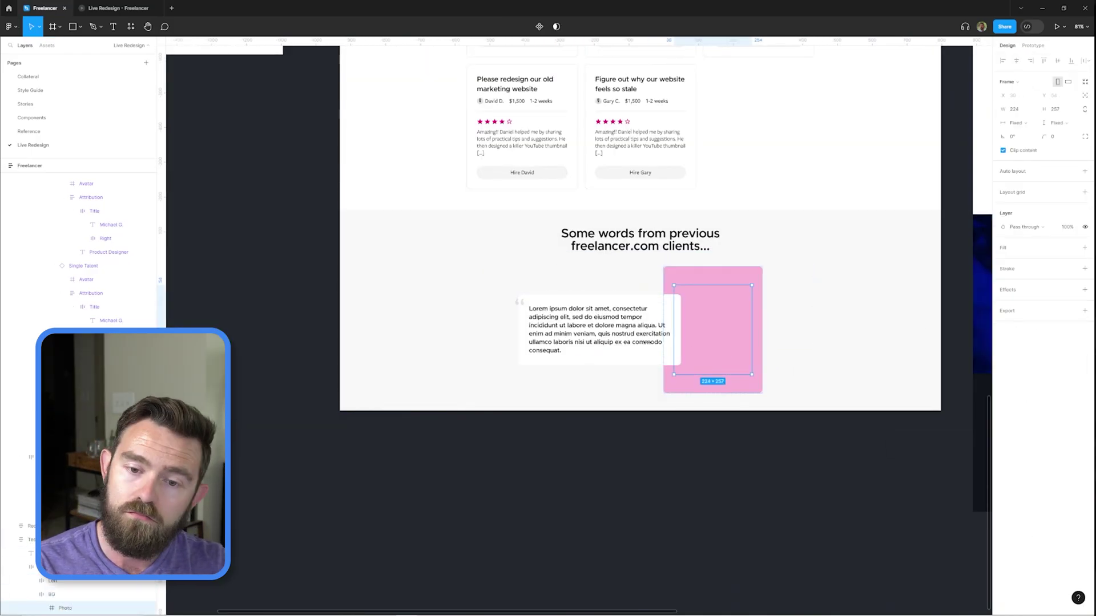
key("shift+2")
key("ctrl+/")
type("unsplash")
key("Return")
type("customer")
scroll(292, 213, "down", 5)
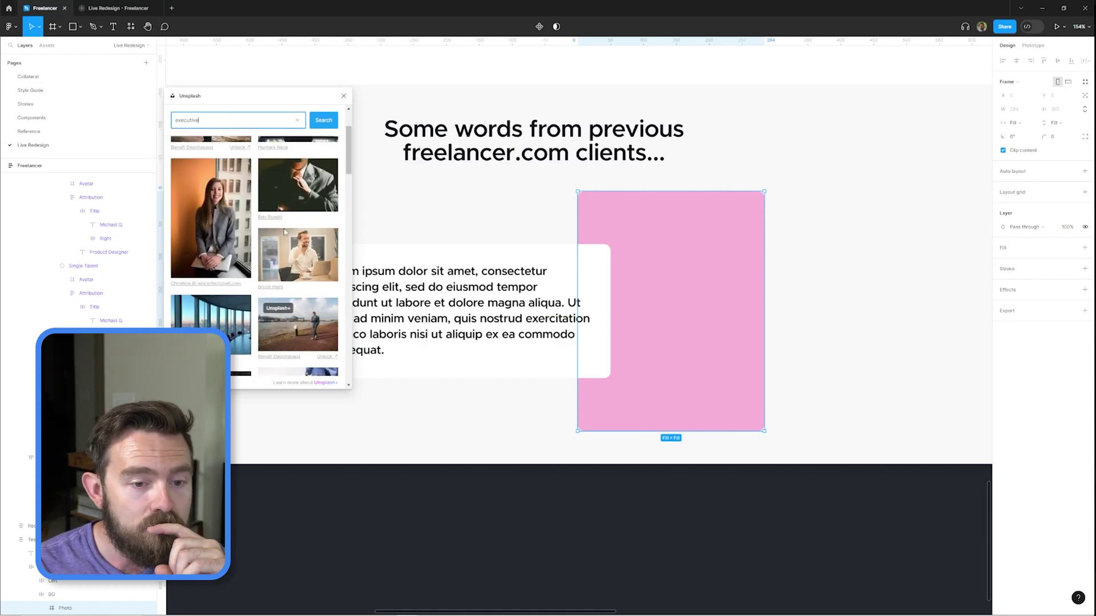
Step: Place the suited man's Unsplash portrait in the frame and move it out of the testimonial row
left_click(299, 226)
left_click(343, 96)
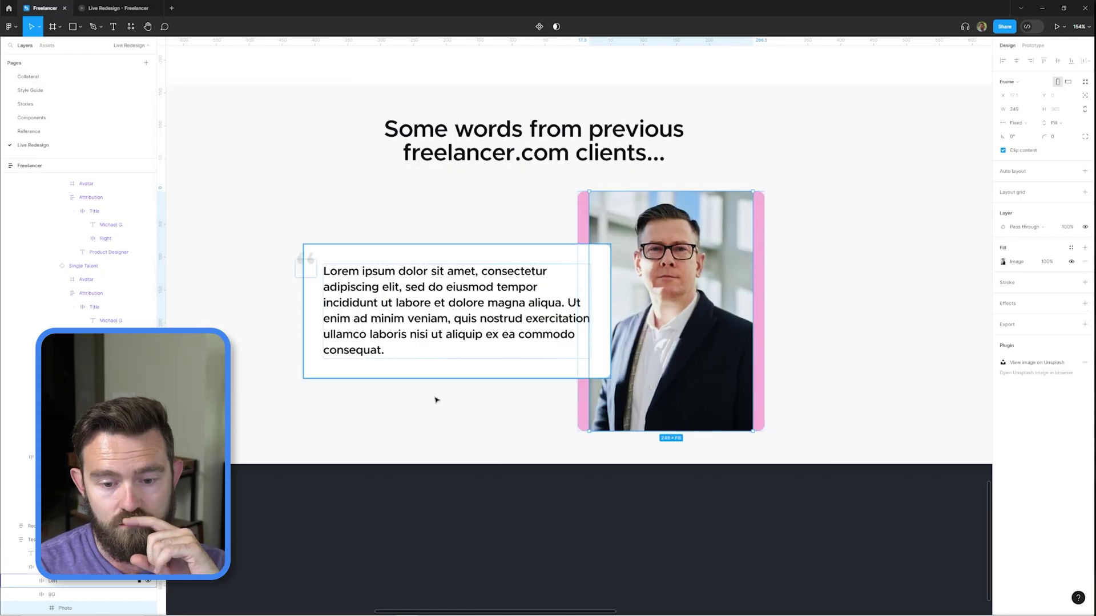
key("ctrl+x")
key("ctrl+v")
key("shift+2")
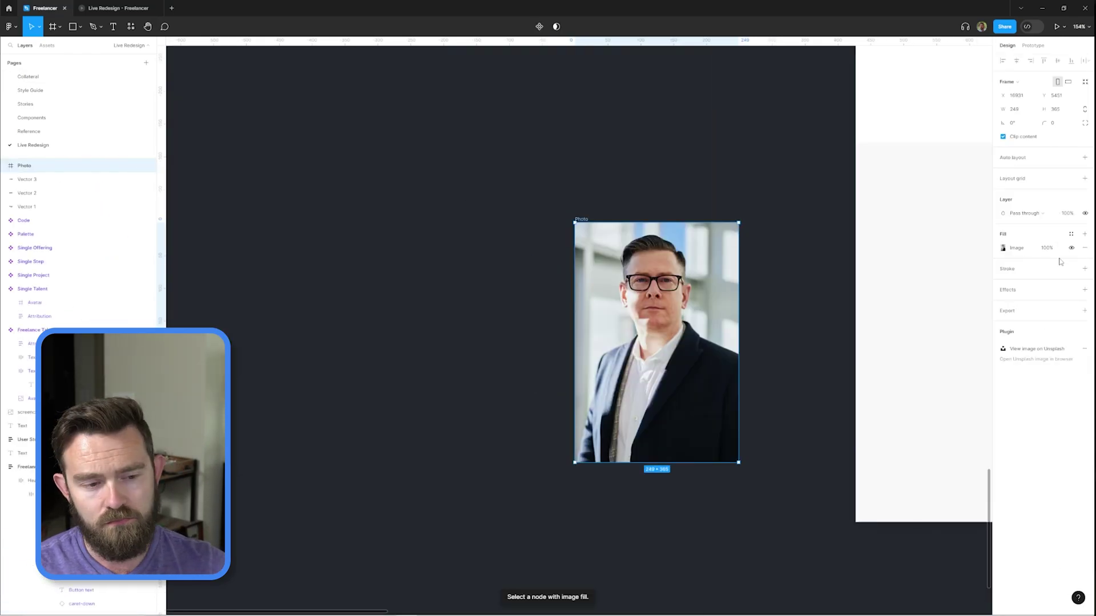
scroll(631, 295, "up", 2)
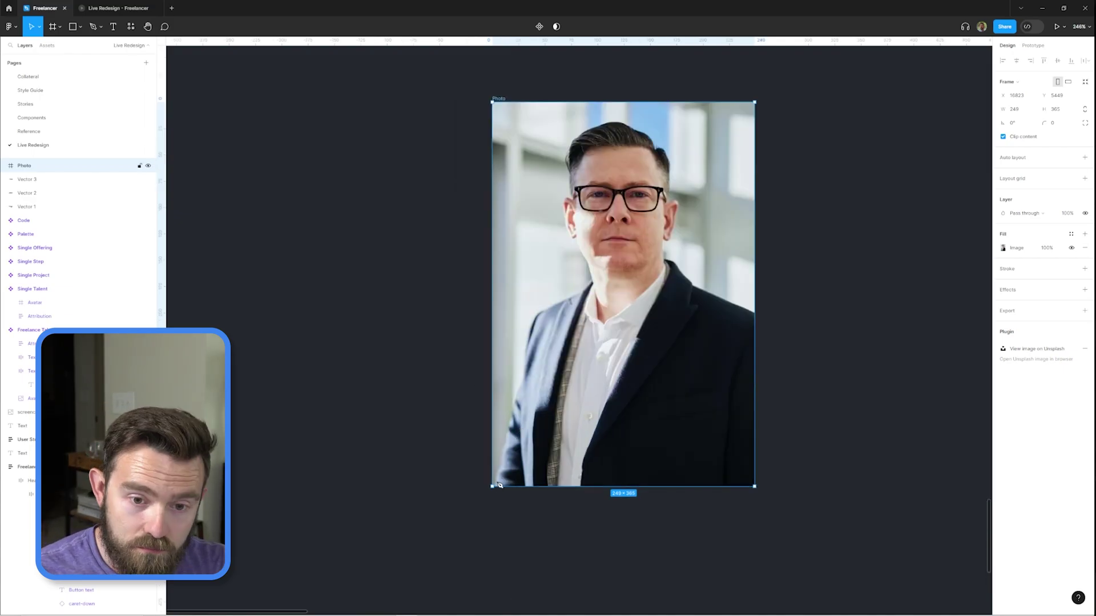
scroll(630, 295, "down", 3)
Step: Rerun Unsplash to swap in the smiling woman's photo and delete the standalone frame
key("ctrl+slash")
key("Return")
left_click(223, 230)
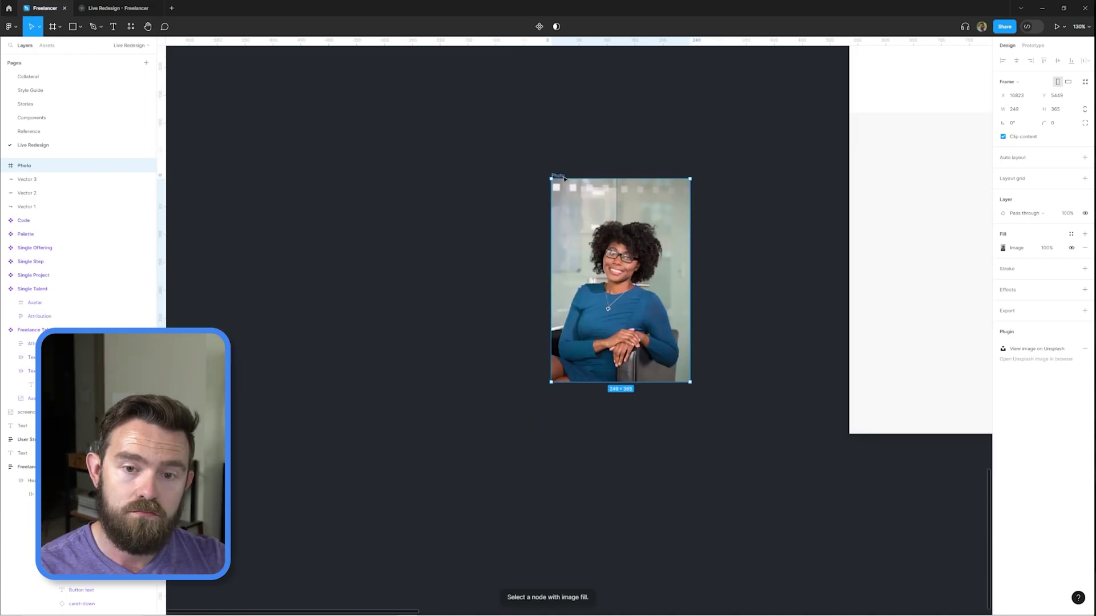
scroll(372, 281, "down", 3)
scroll(371, 282, "left", 1)
scroll(578, 326, "up", 2)
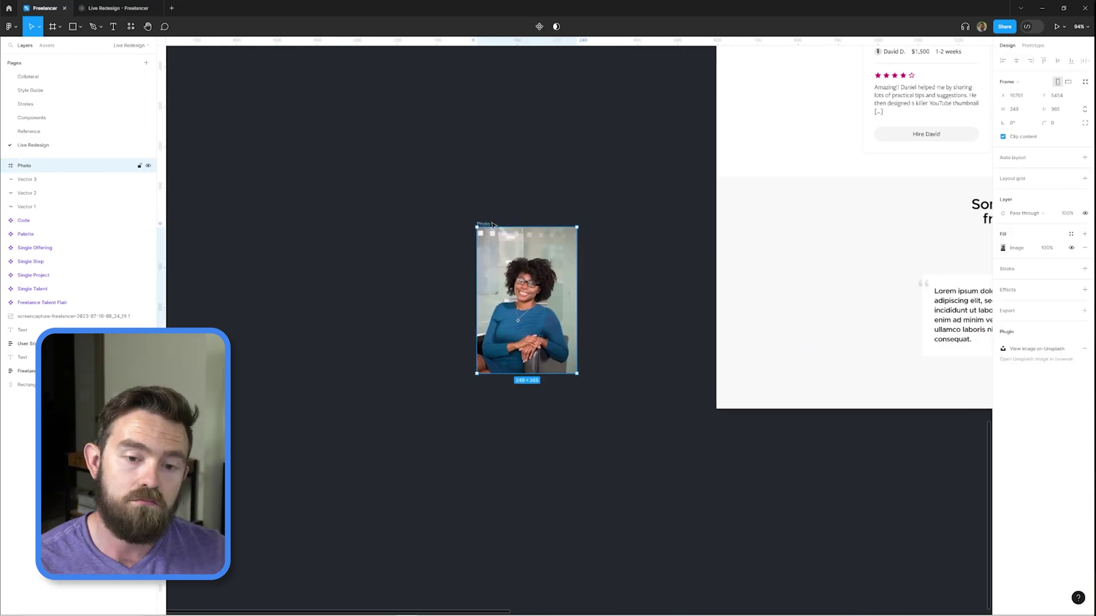
key("ctrl+z")
key("ctrl+z")
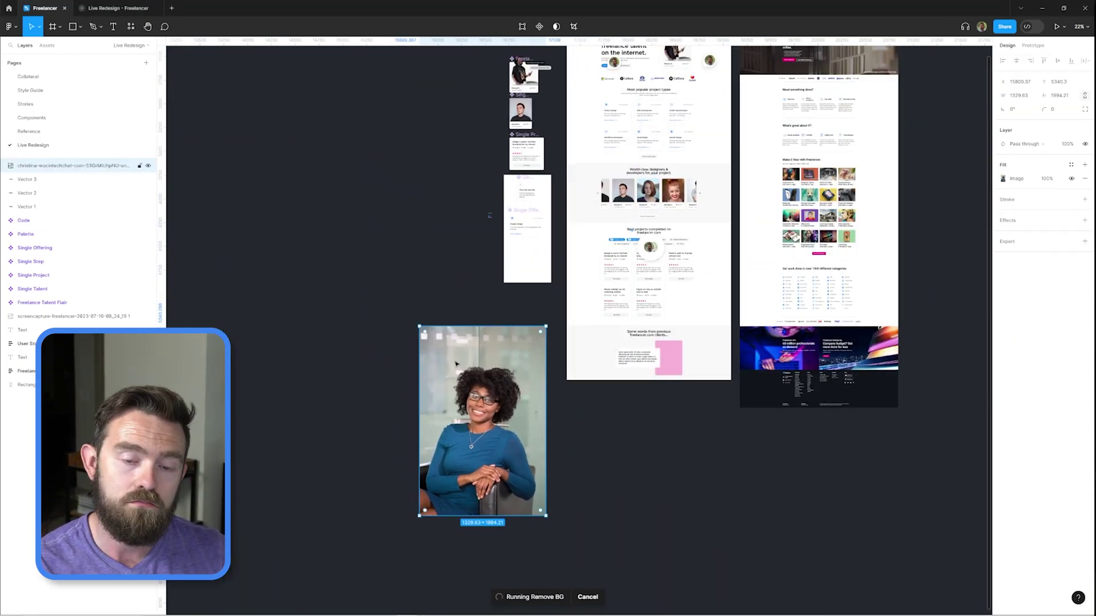
scroll(478, 451, "up", 4)
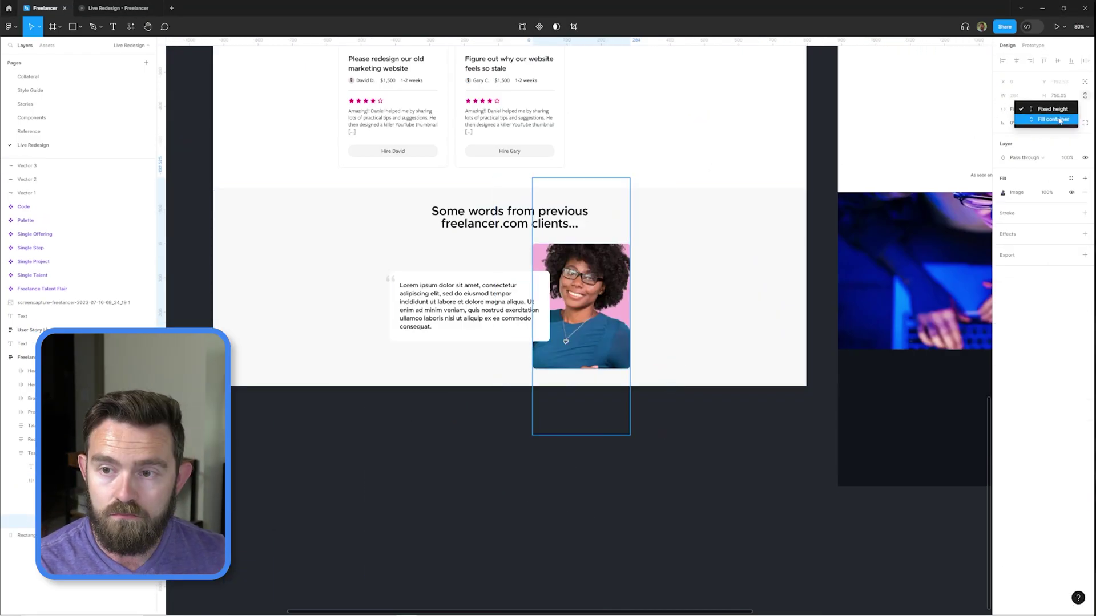
scroll(585, 271, "up", 5)
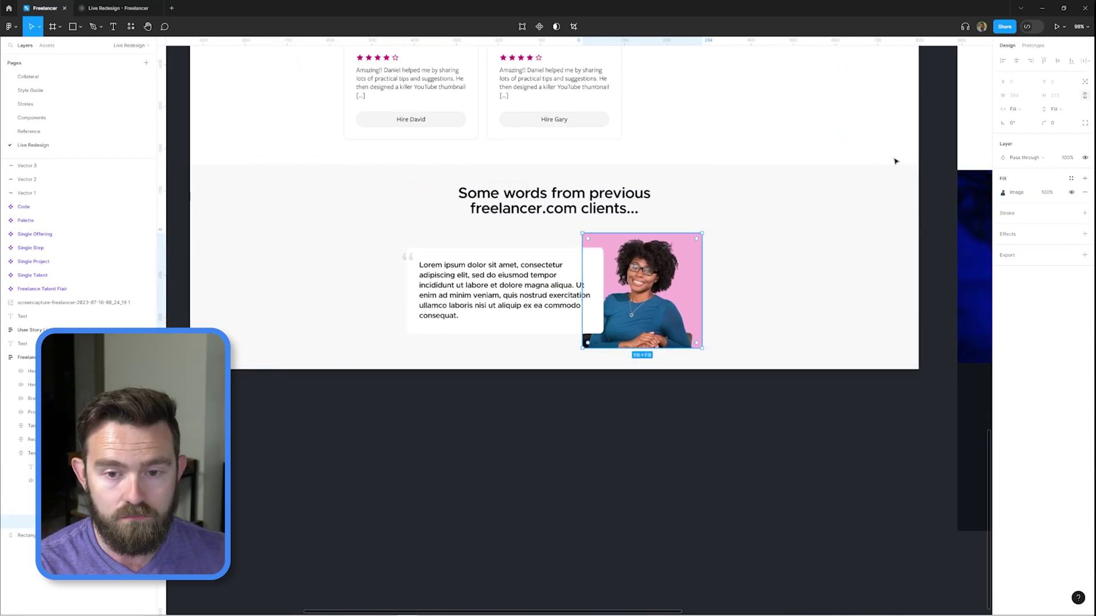
Step: Zoom in to check the woman's photo inside the pink frame
double_click(645, 319)
key("shift+2")
scroll(696, 325, "down", 6)
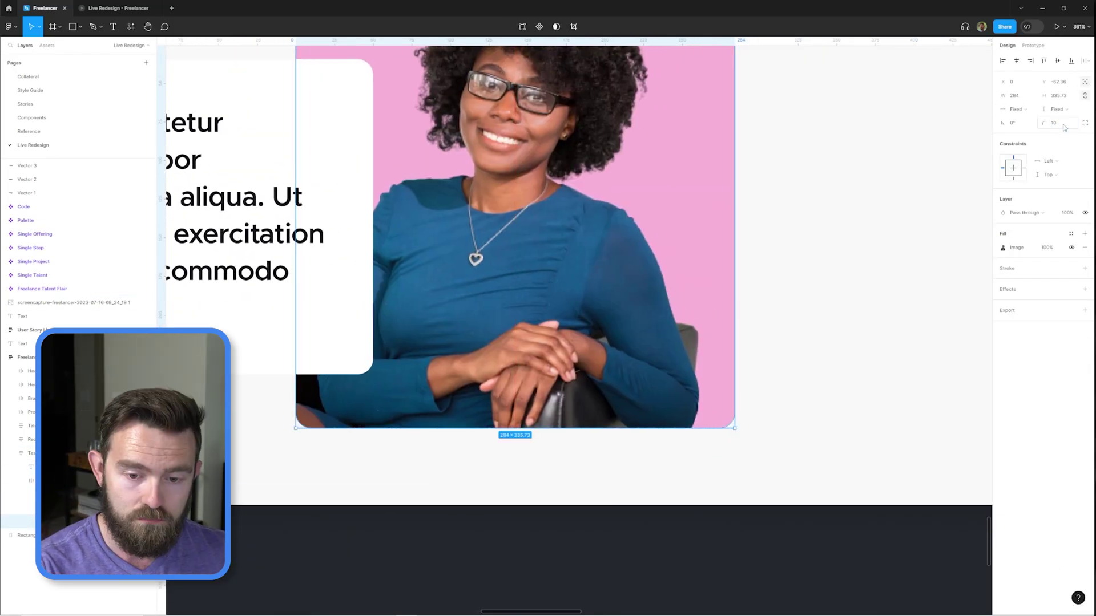
key("Escape")
scroll(562, 309, "up", 2)
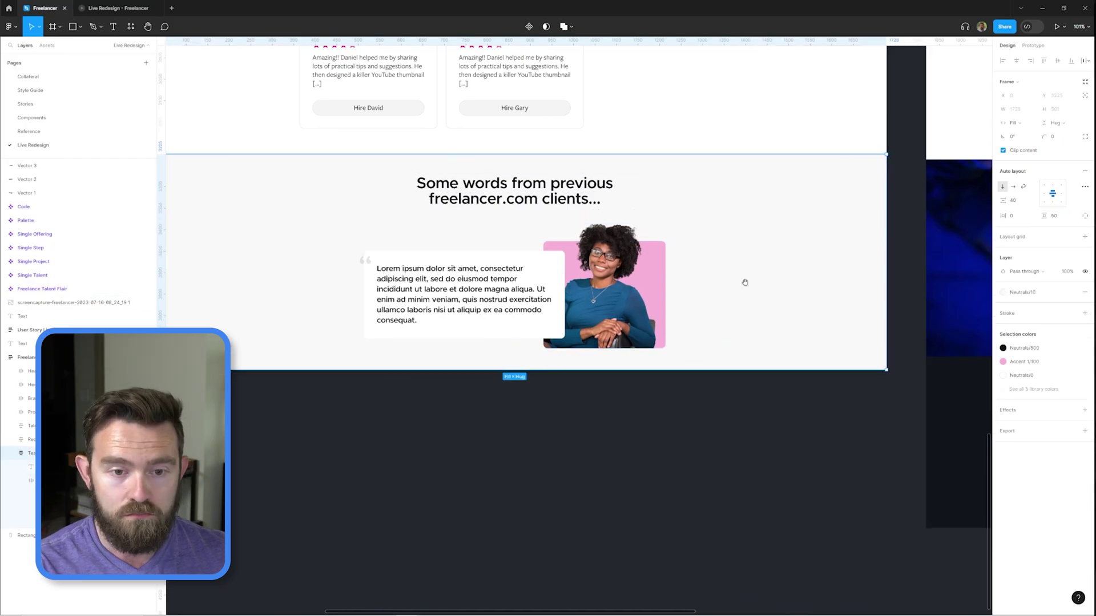
scroll(571, 297, "up", 2)
Step: Duplicate the client's name line beneath the quote and retype it as 'Founder…'
double_click(449, 328)
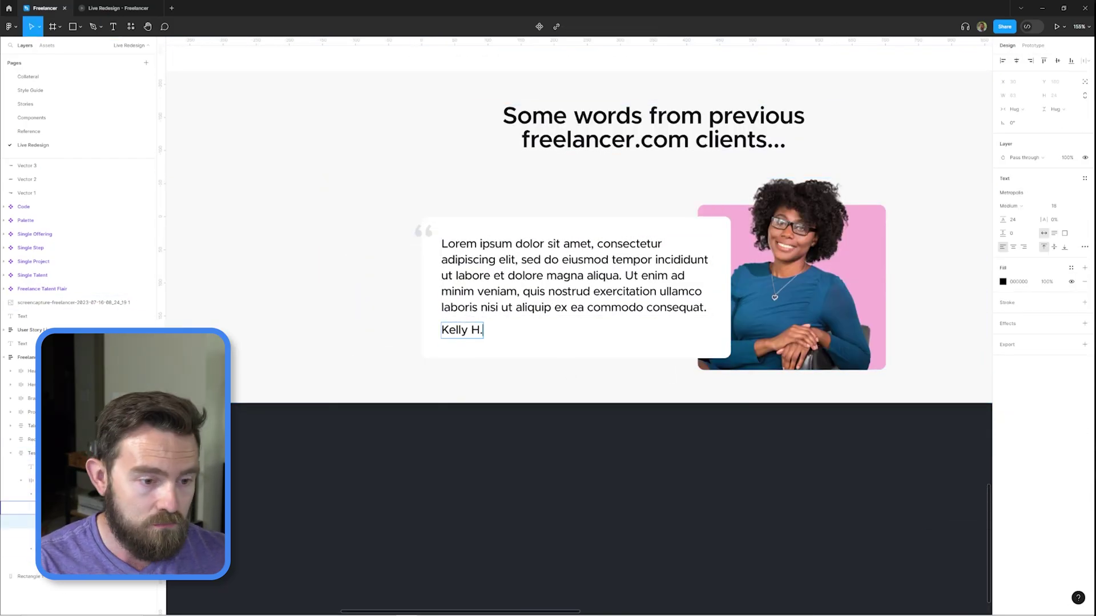
key("Escape")
key("ctrl+d")
key("Return")
type("Founder")
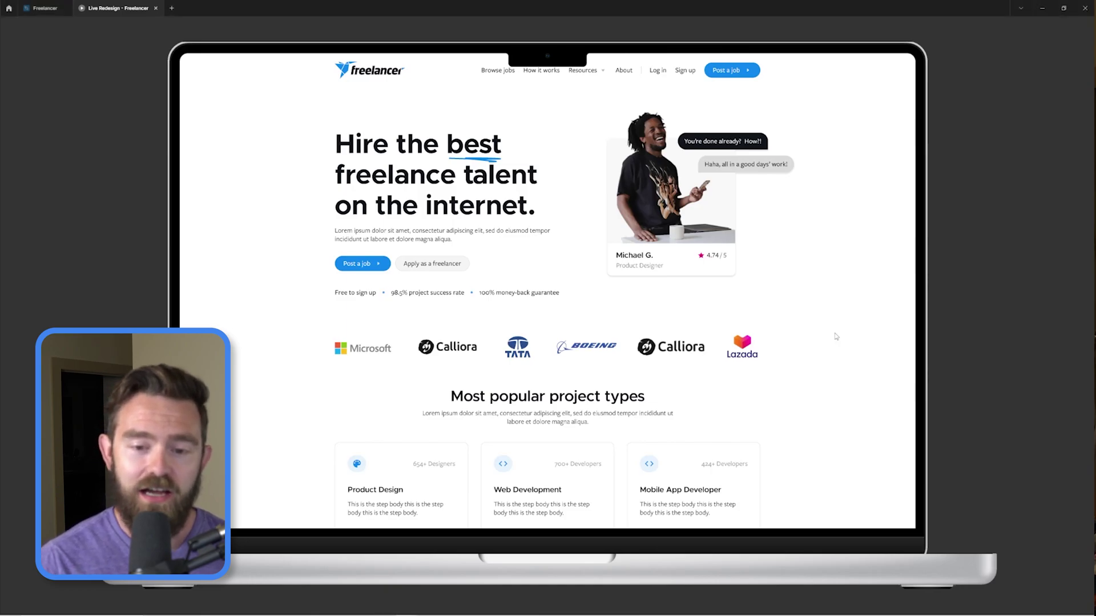
Step: Scroll the laptop-framed prototype down through every section, then back up
scroll(806, 362, "down", 3)
scroll(804, 368, "down", 1)
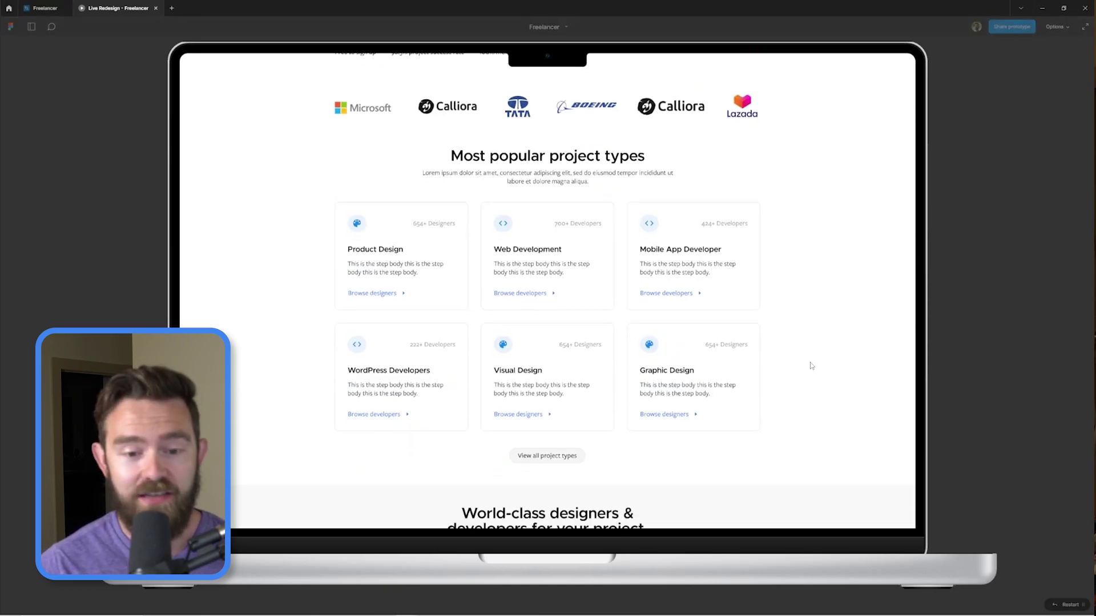
scroll(821, 323, "down", 7)
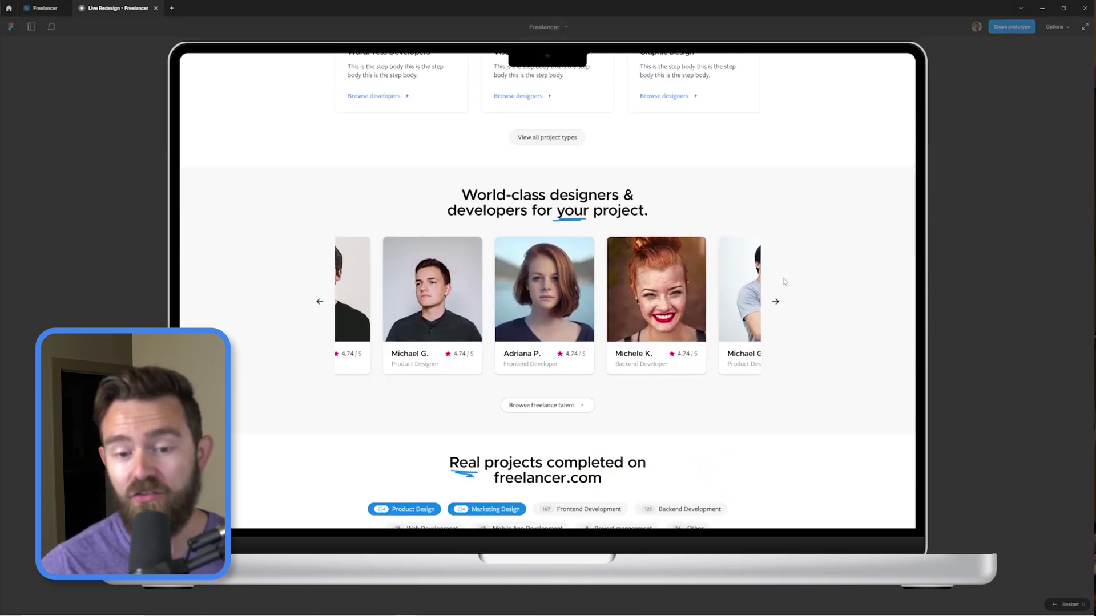
scroll(761, 188, "down", 5)
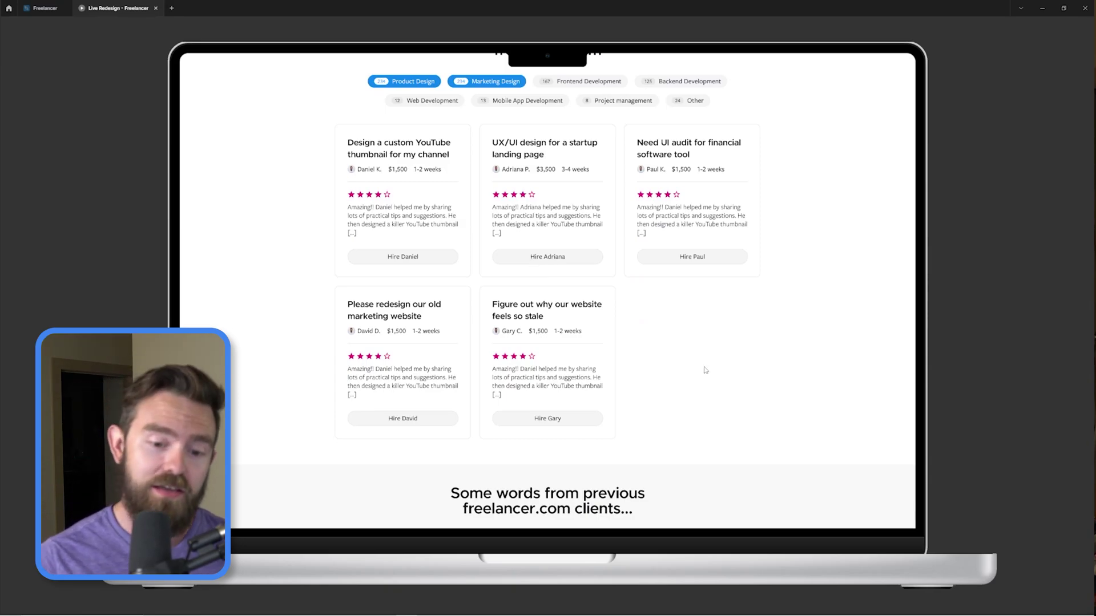
scroll(704, 370, "down", 6)
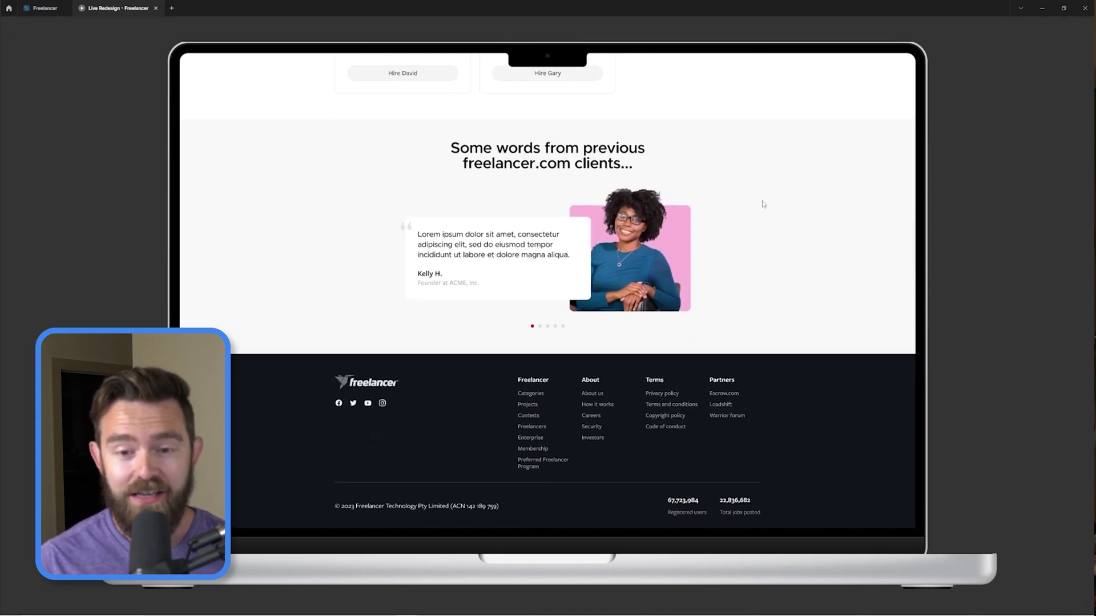
scroll(763, 204, "up", 20)
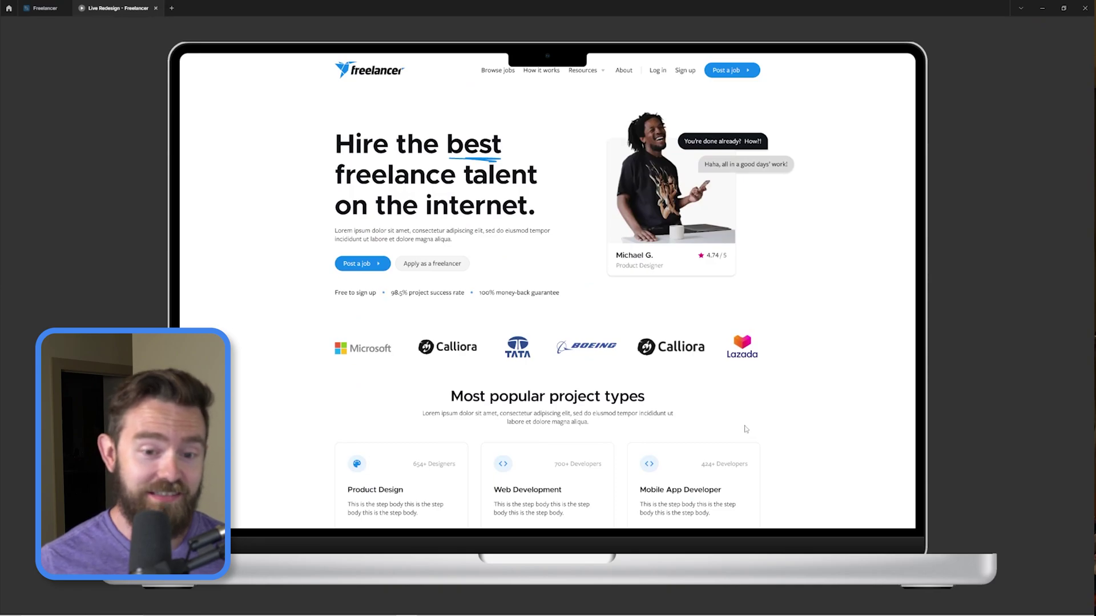